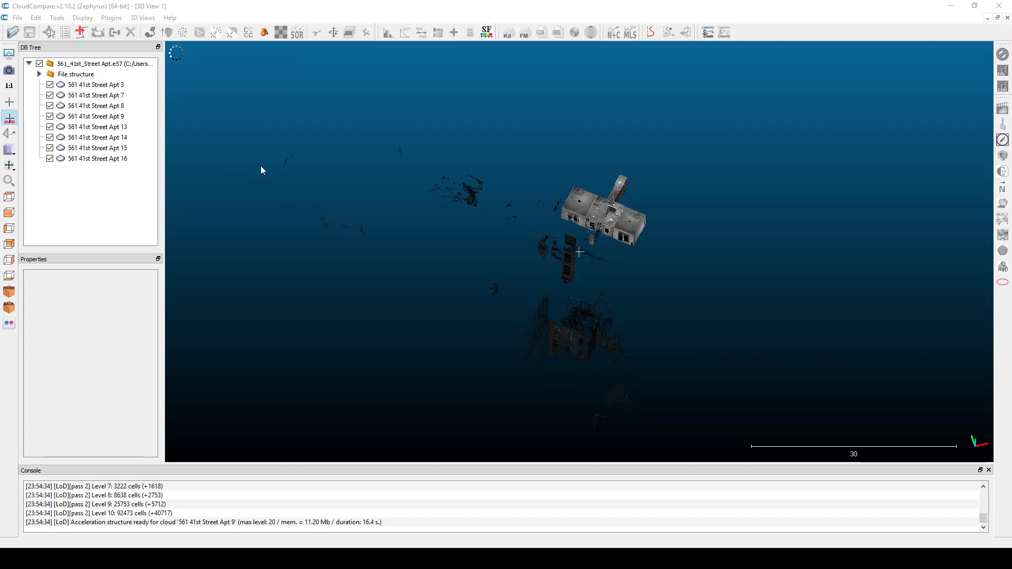
pyautogui.click(108, 87)
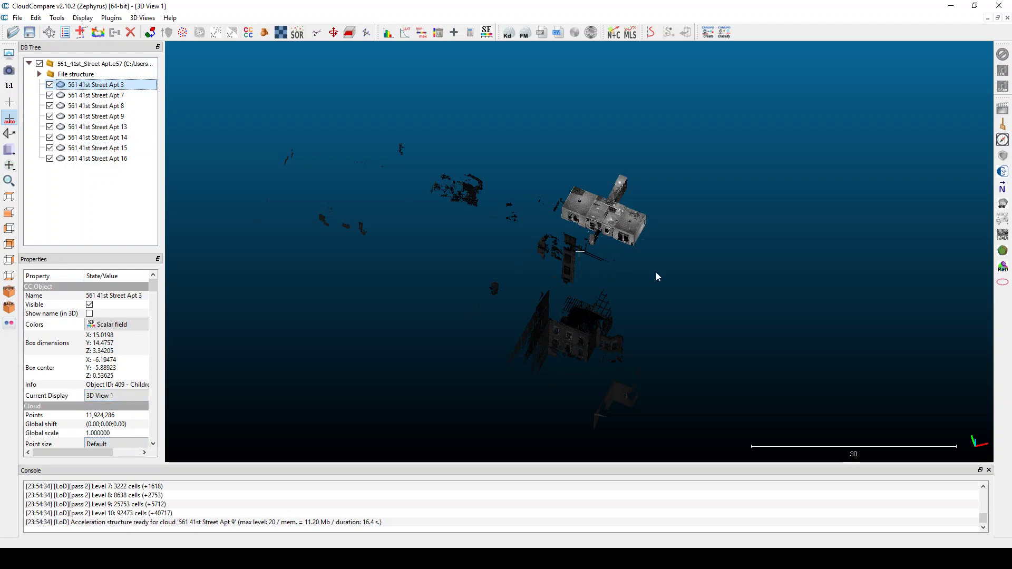
pyautogui.click(685, 278)
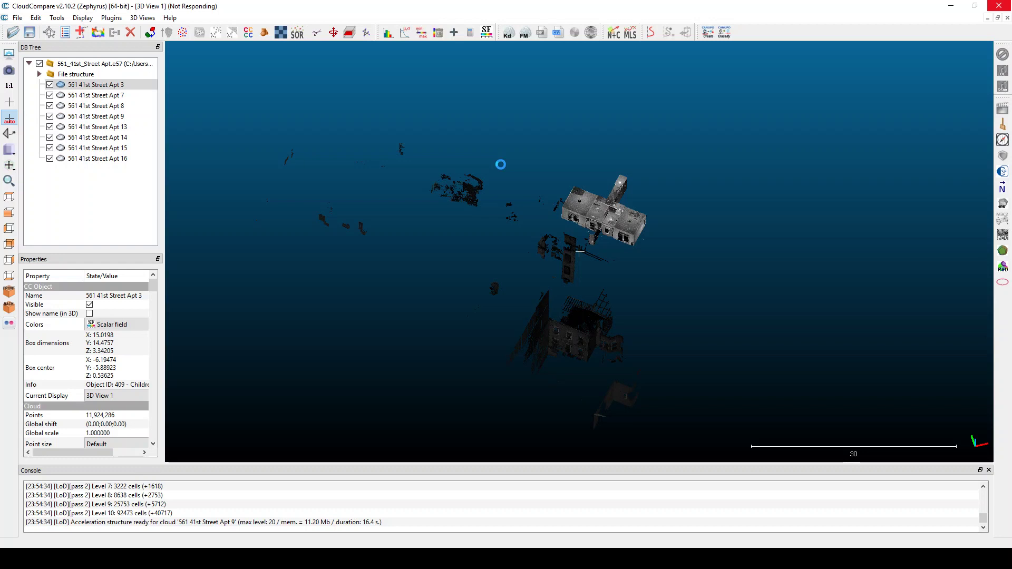
# Step: Bring up the Apt_clean.e57 window, select its cloud and cancel out of Edit > Subsample
pyautogui.moveTo(525, 536)
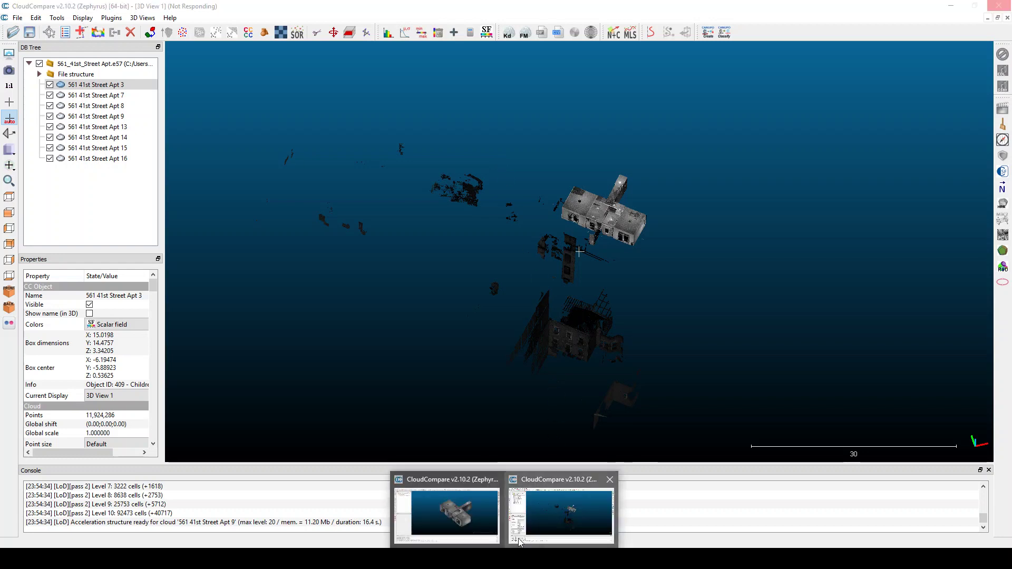
pyautogui.click(422, 508)
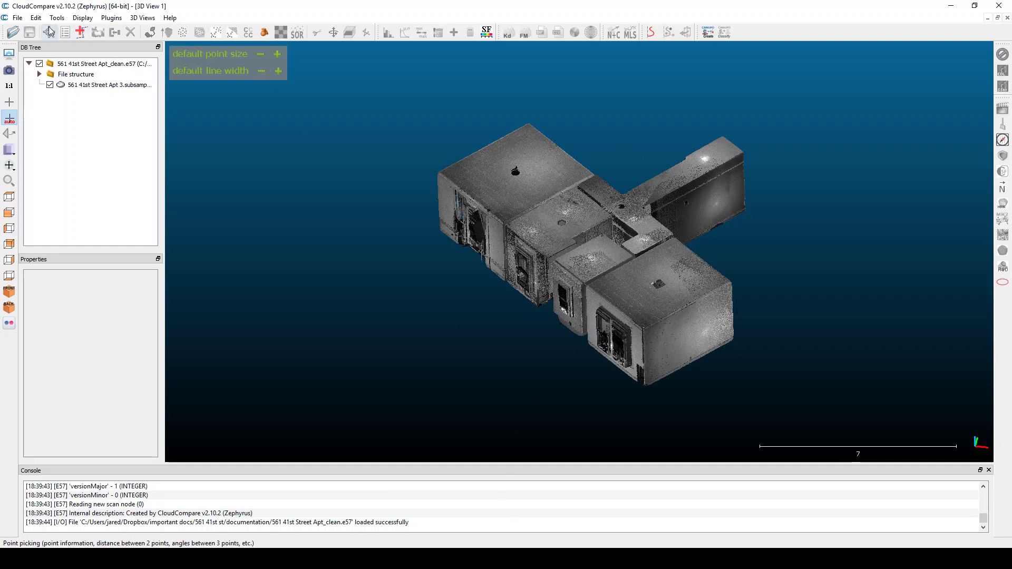
pyautogui.click(103, 86)
pyautogui.click(35, 17)
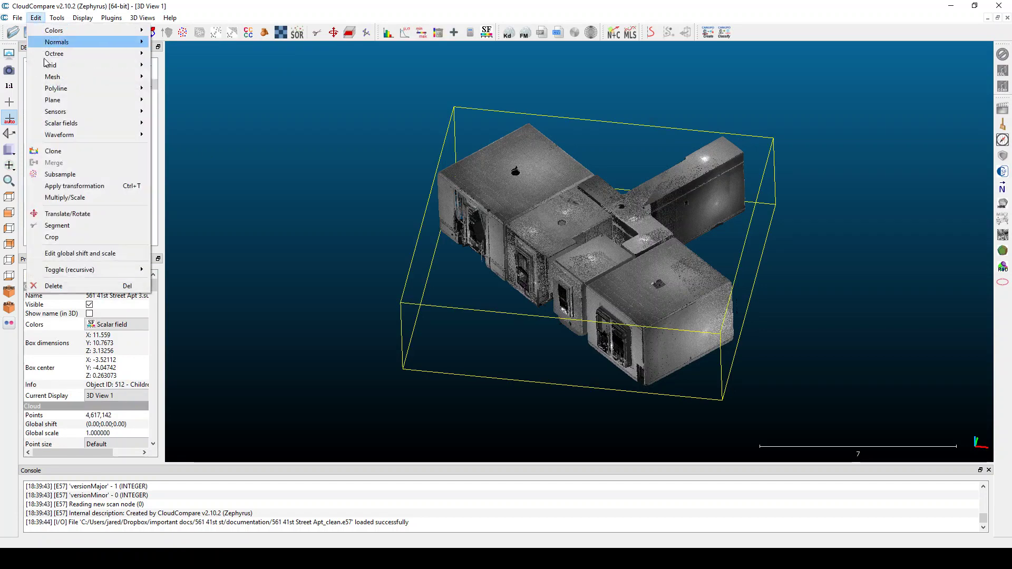
pyautogui.click(59, 174)
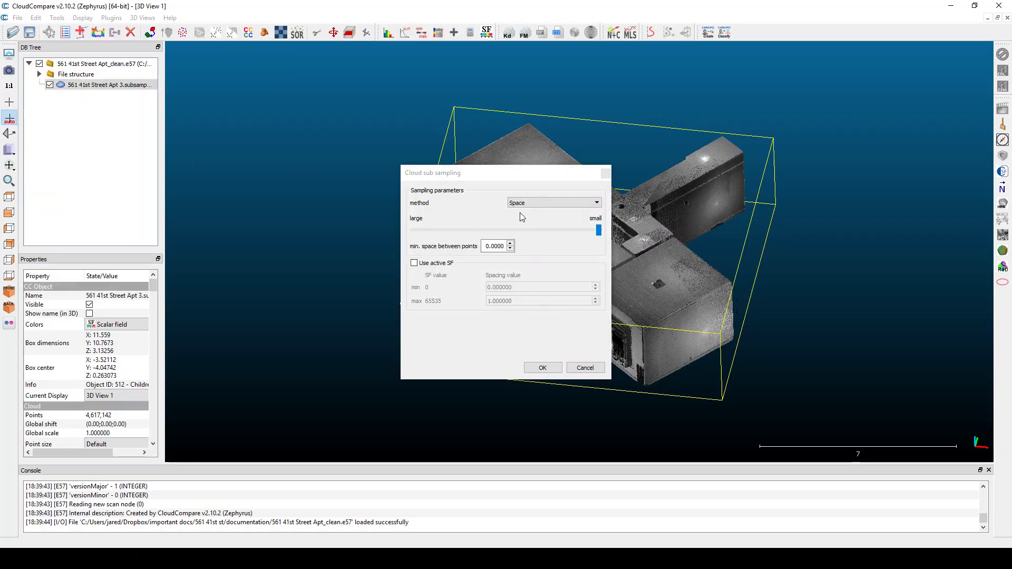
pyautogui.click(585, 368)
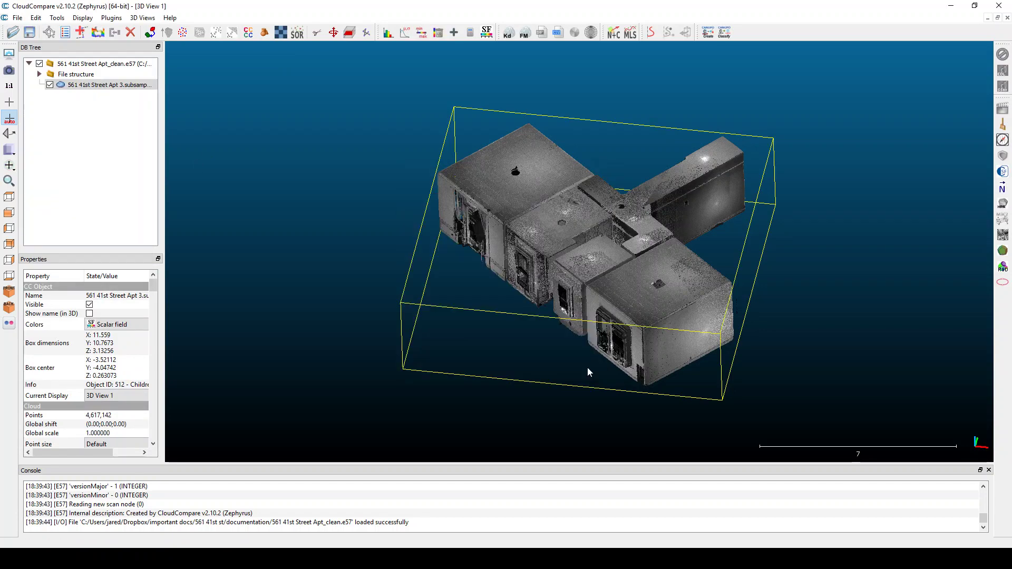
# Step: Browse Tools > Clean without running a filter, then deselect the apartment cloud
pyautogui.click(64, 18)
pyautogui.moveTo(127, 31)
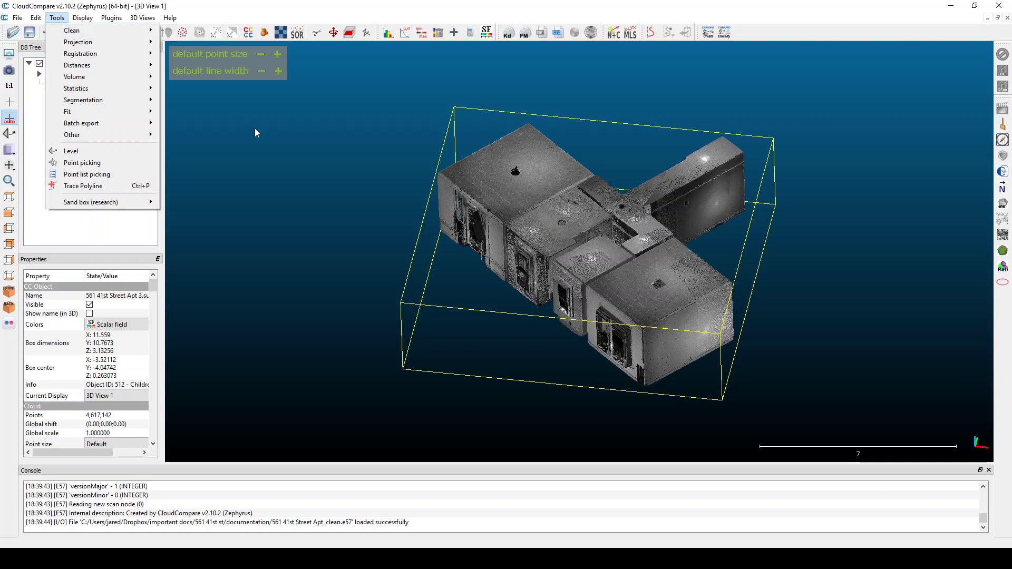
pyautogui.click(264, 139)
pyautogui.click(403, 155)
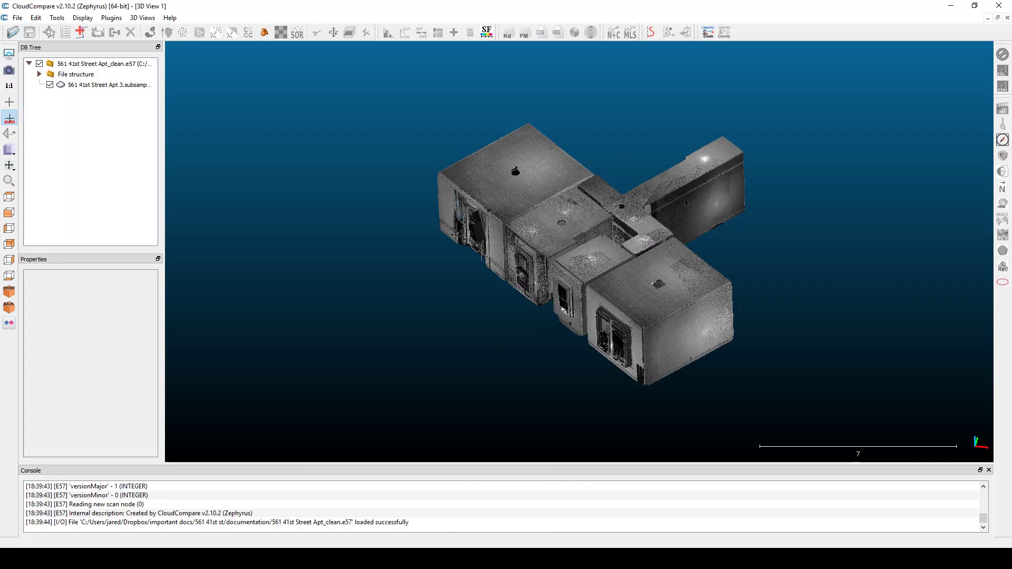
pyautogui.moveTo(427, 558)
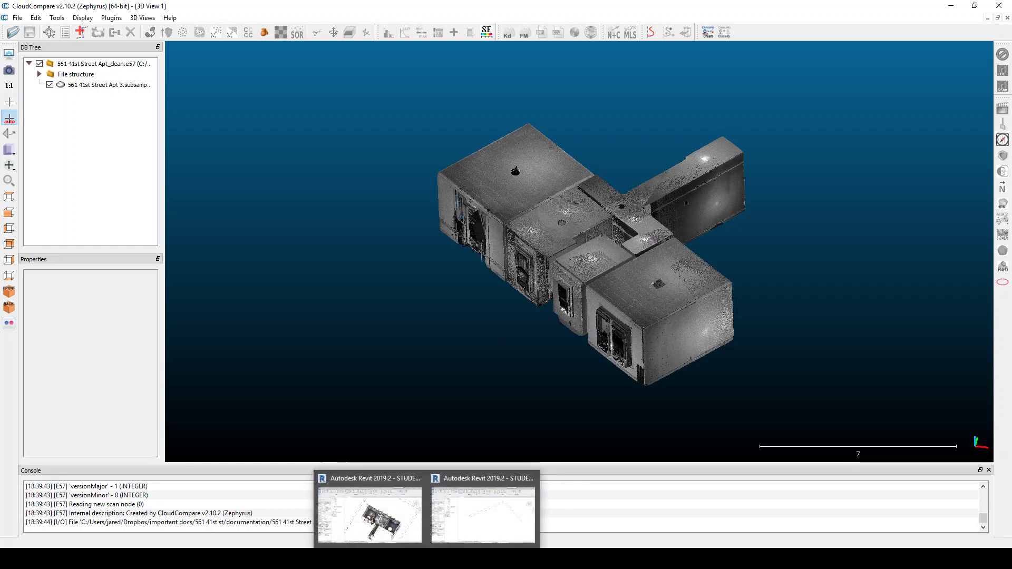
# Step: Switch to the BK apartment_start.rvt project in Revit and show the Insert tab
pyautogui.click(463, 518)
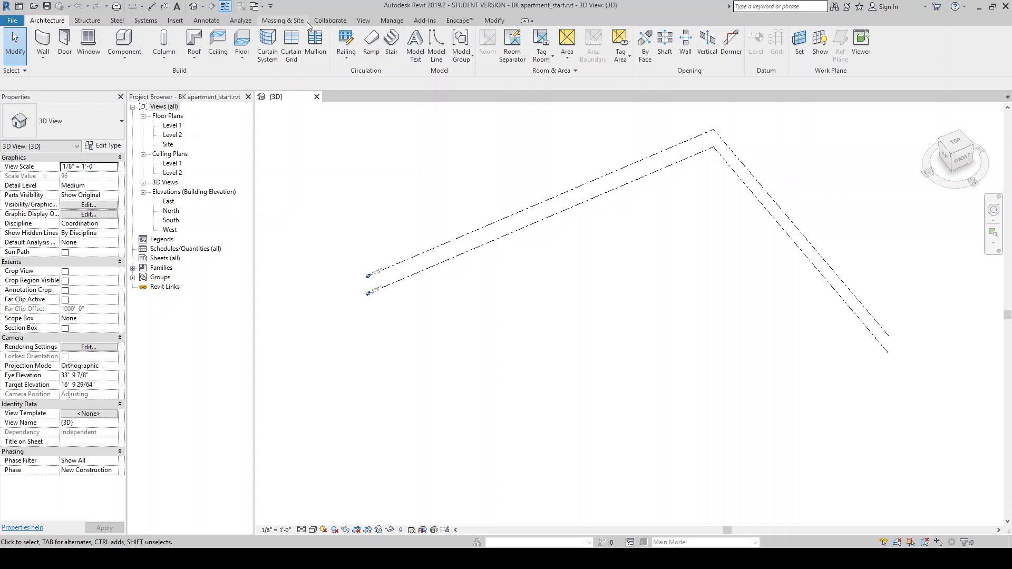
pyautogui.click(175, 21)
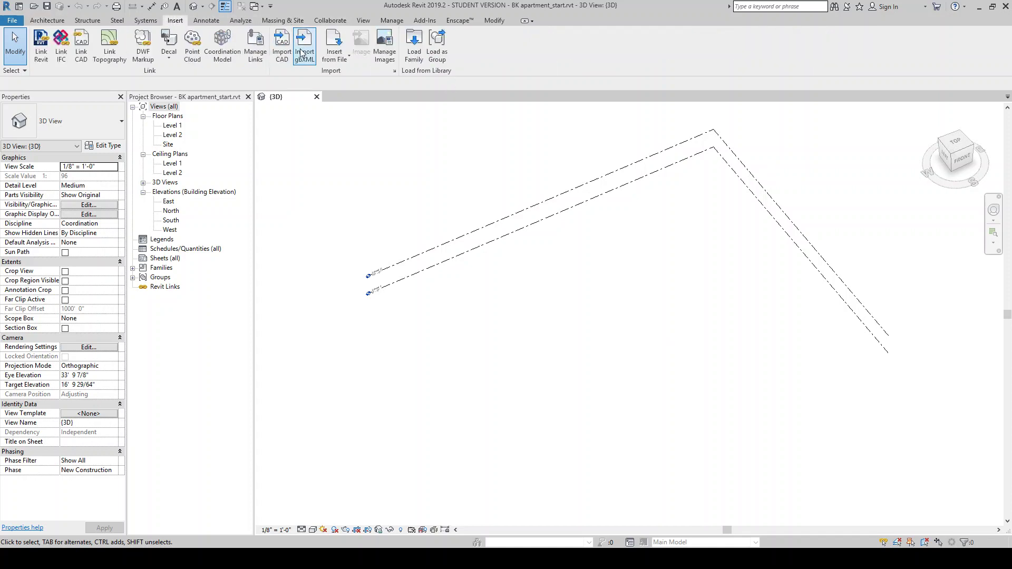
# Step: Link BK_apt_scan.rcs as an .rcs point cloud with Auto - Center to Center positioning
pyautogui.click(193, 44)
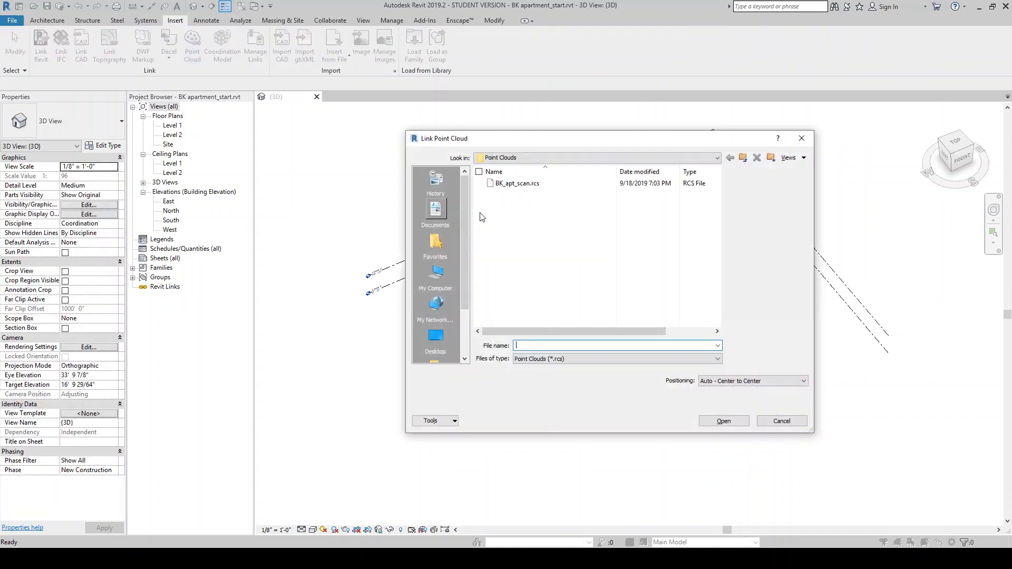
pyautogui.click(515, 184)
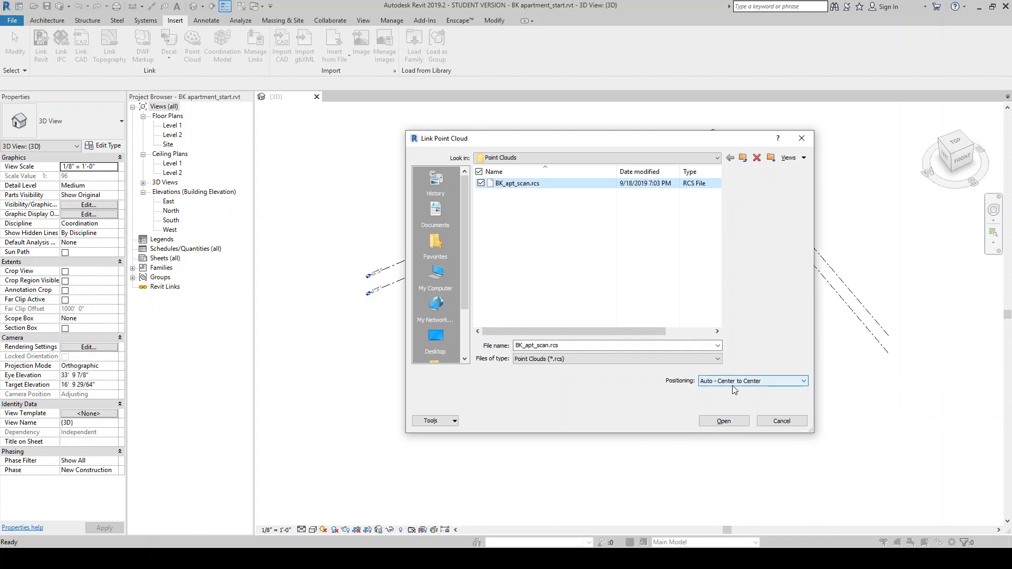
pyautogui.click(717, 360)
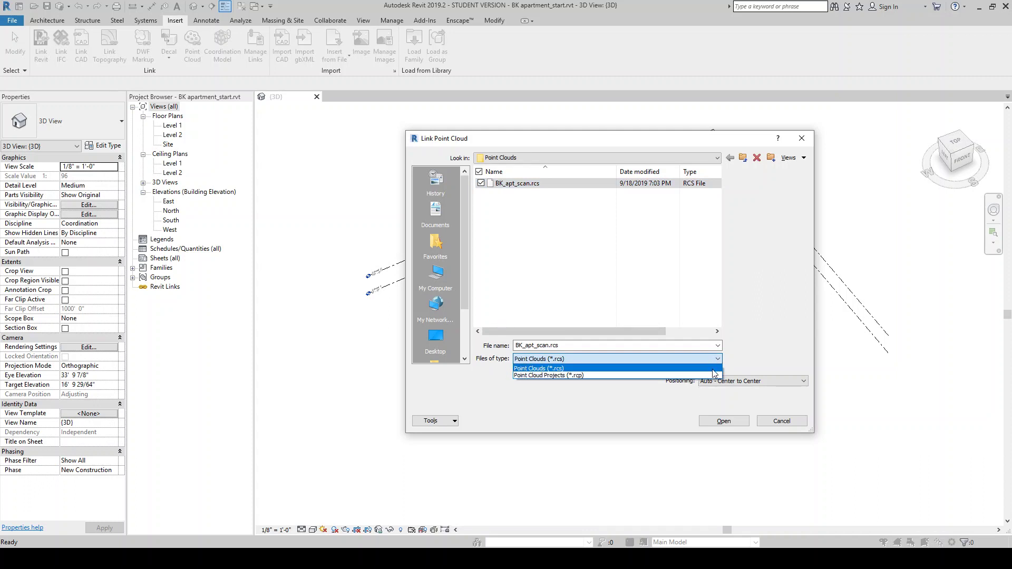
pyautogui.click(752, 356)
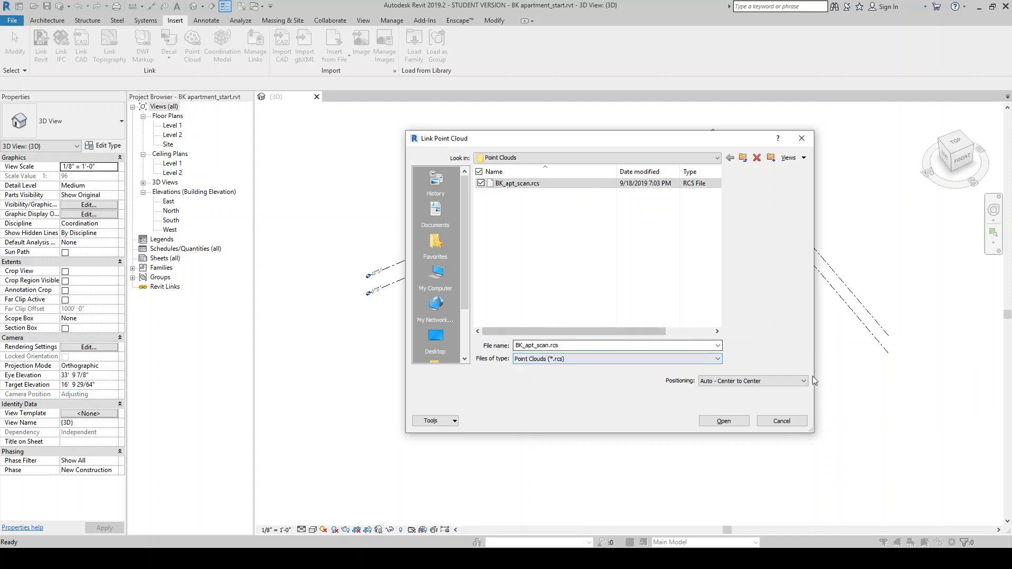
pyautogui.click(738, 423)
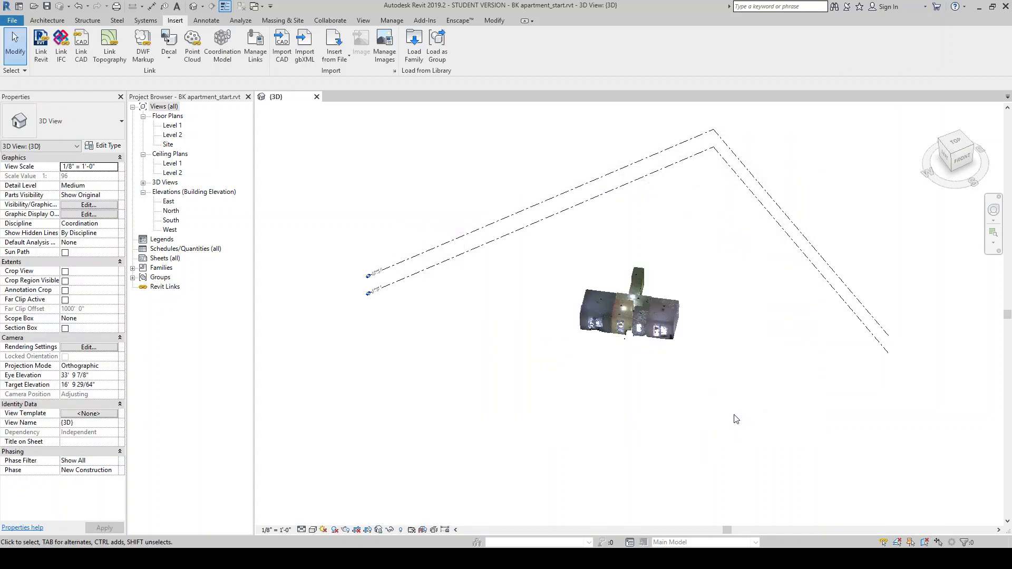
# Step: In the North elevation, rename Level 1 to GROUND and rename its matching views too
pyautogui.click(610, 306)
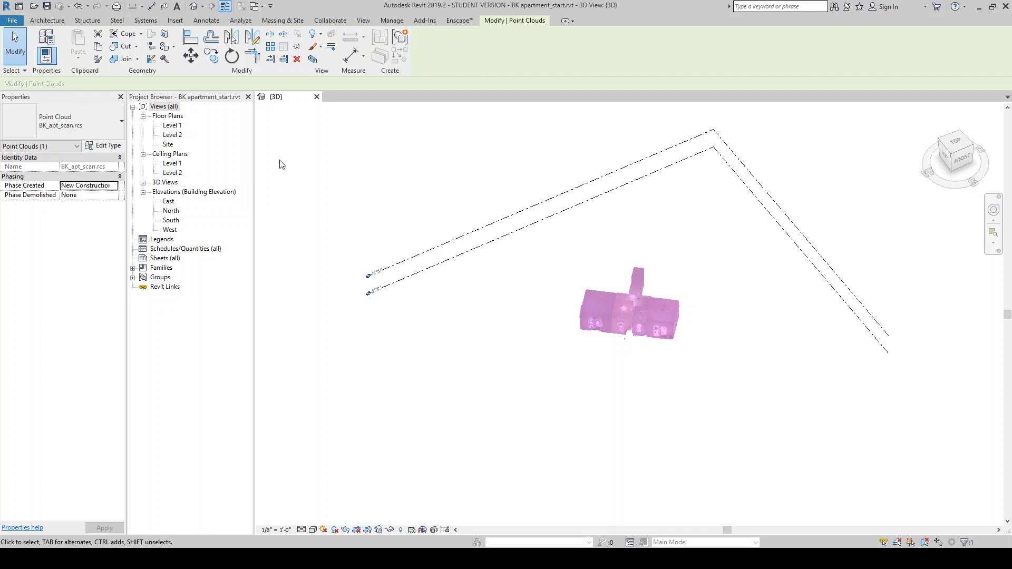
pyautogui.doubleClick(171, 211)
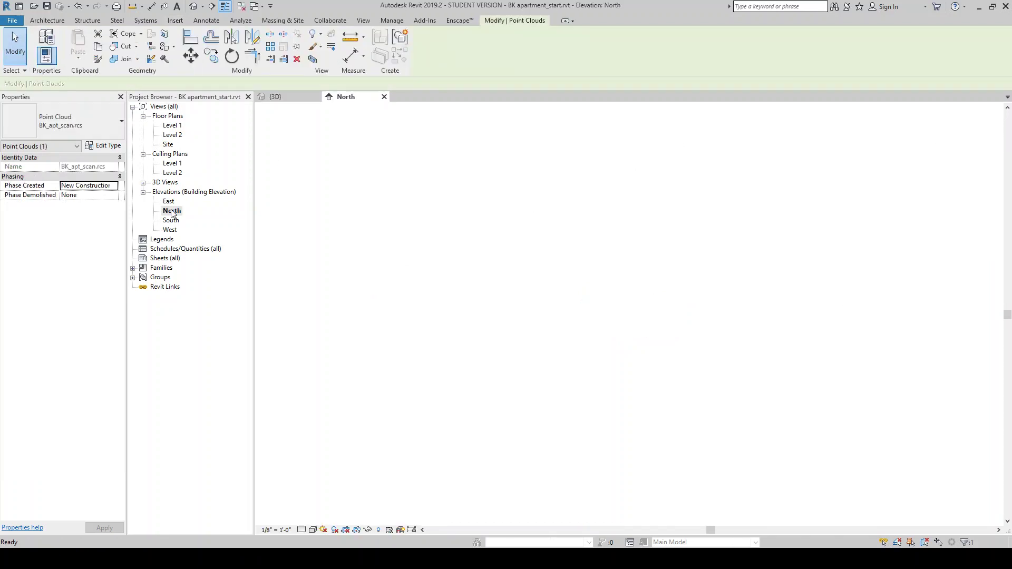
pyautogui.scroll(4, 833, 353)
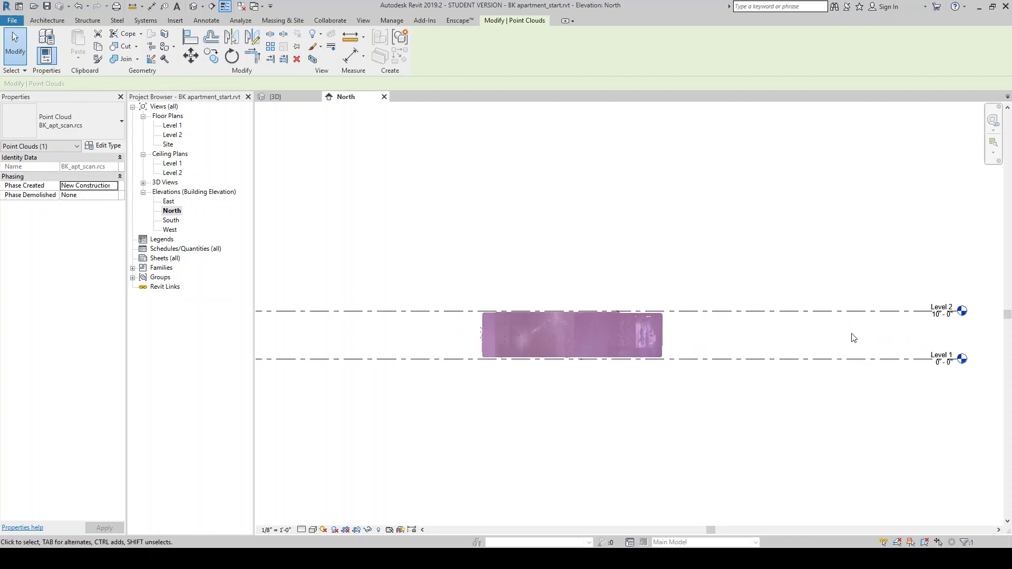
pyautogui.click(953, 357)
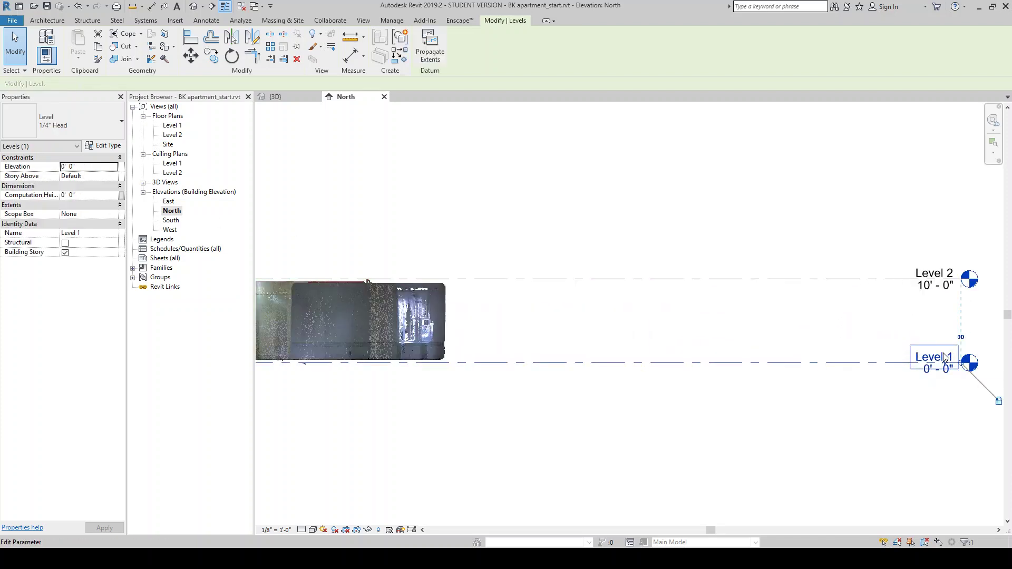
pyautogui.click(945, 356)
pyautogui.write('gro')
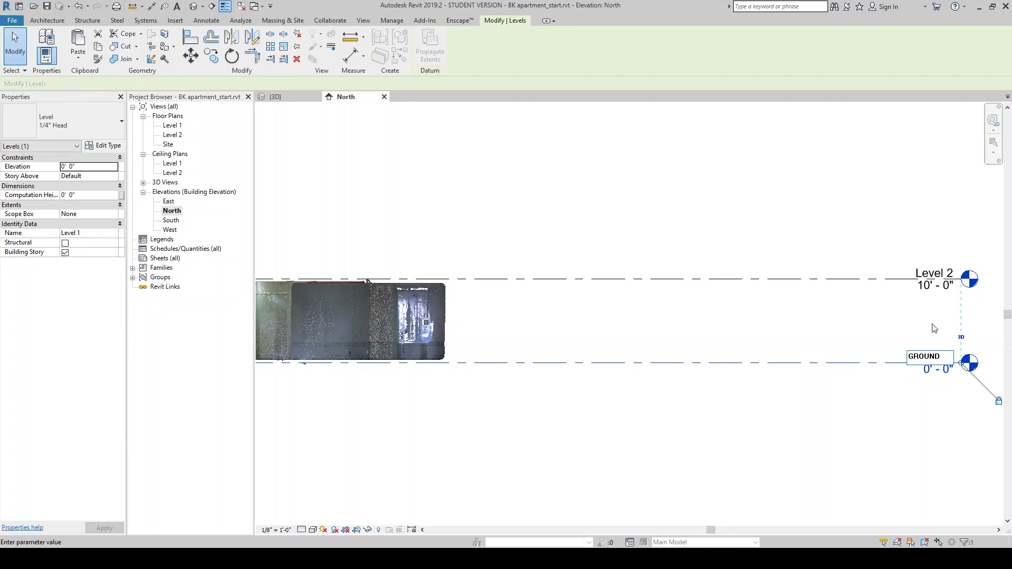
pyautogui.press('Return')
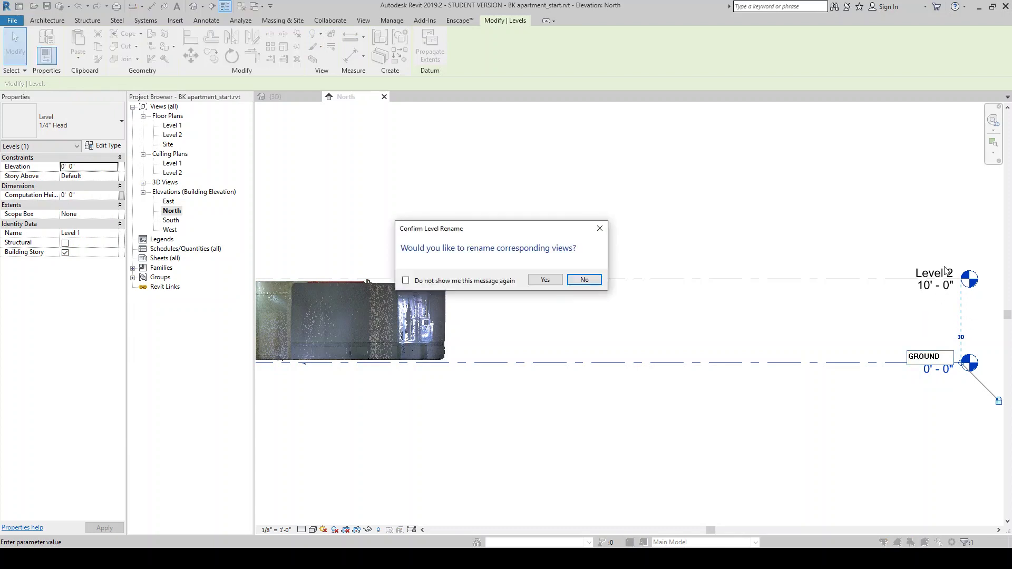
pyautogui.click(546, 279)
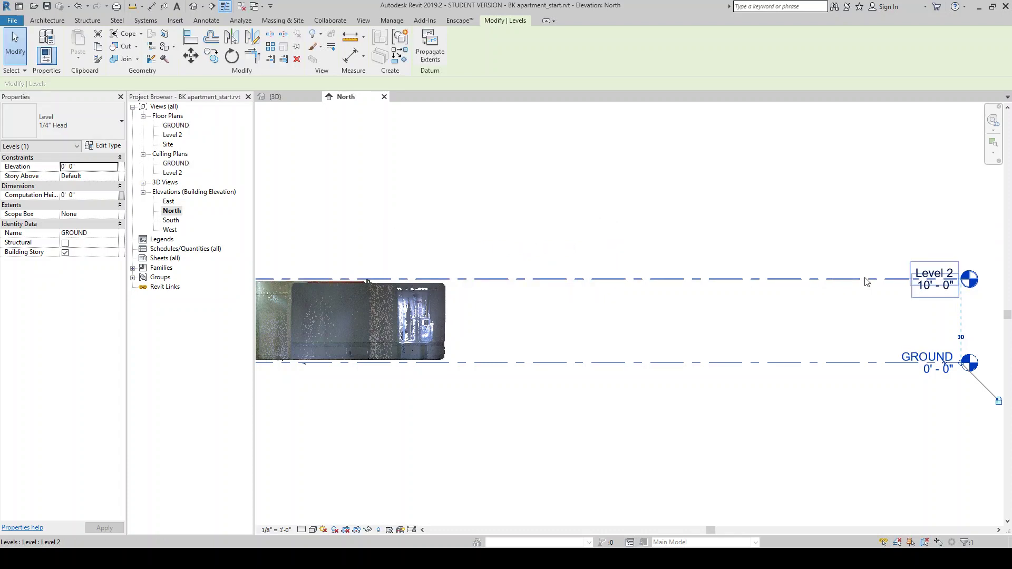
# Step: Copy Level 2 up 10' to create Level 3 at 20'-0"
pyautogui.click(859, 279)
pyautogui.press('r')
pyautogui.press('o')
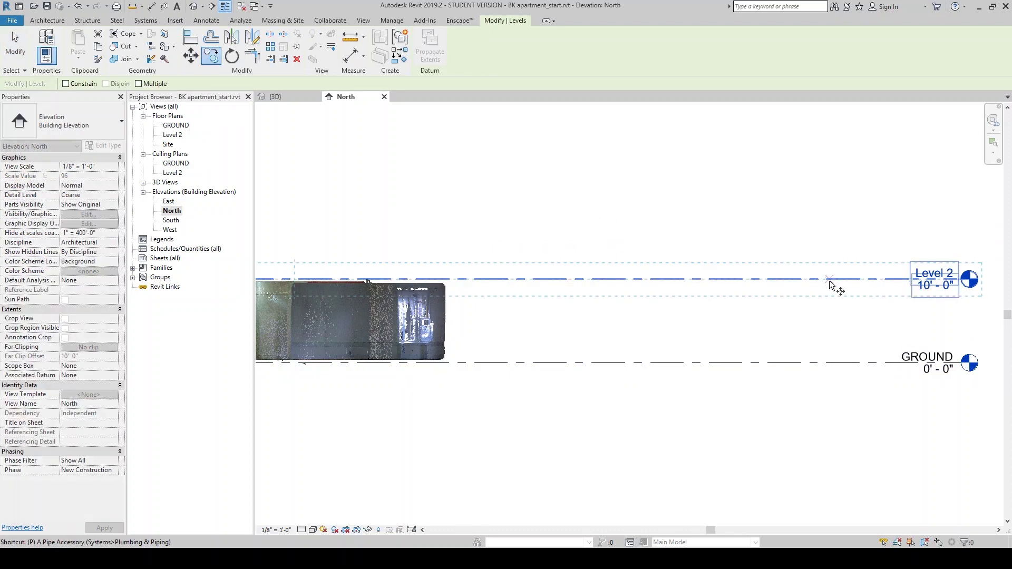
pyautogui.click(831, 279)
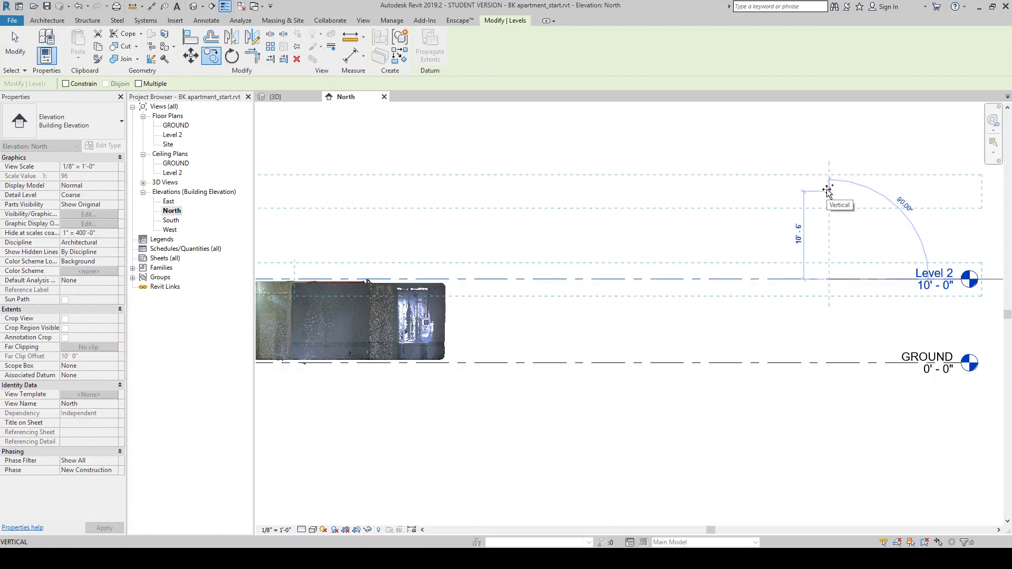
pyautogui.write("10'")
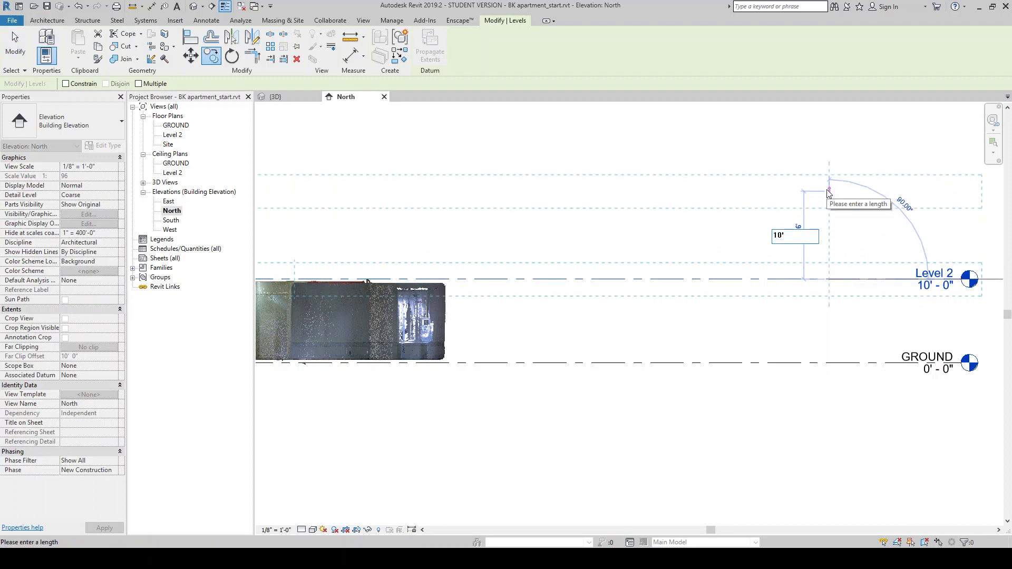
pyautogui.press('Return')
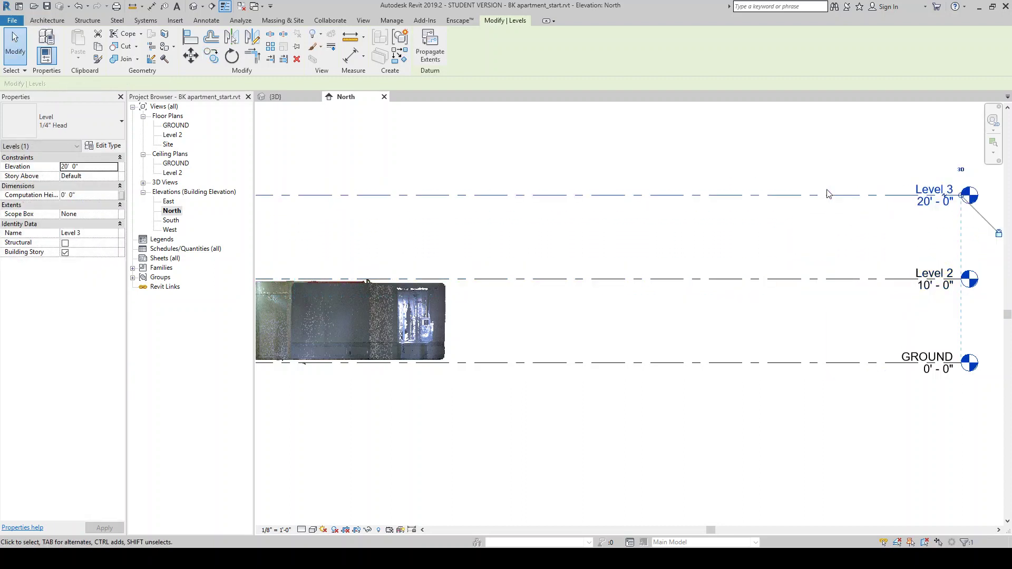
# Step: Check Level 2's height and select the linked point cloud in the North elevation
pyautogui.click(941, 277)
pyautogui.click(445, 338)
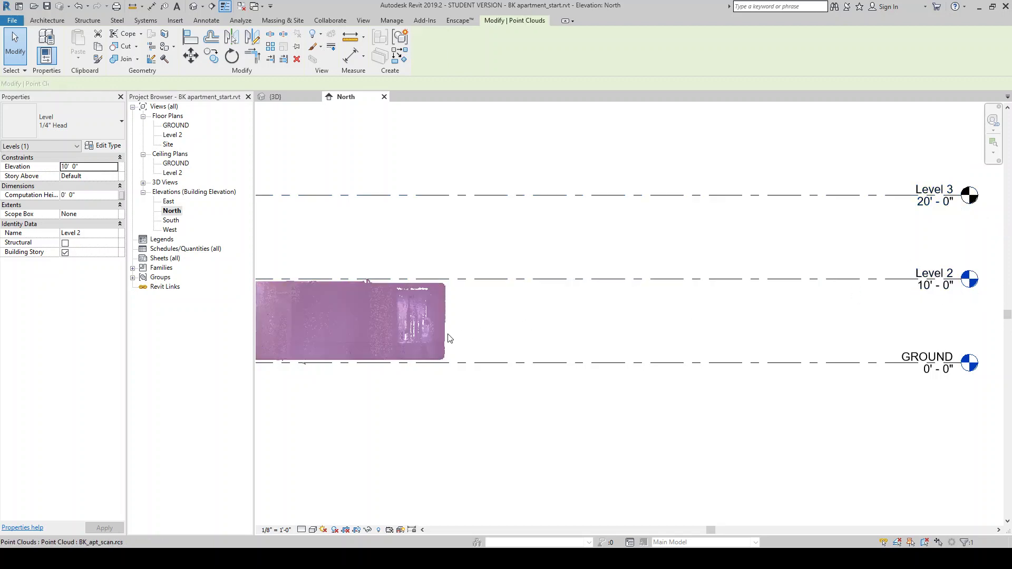
pyautogui.scroll(-3, 524, 327)
pyautogui.scroll(3, 469, 323)
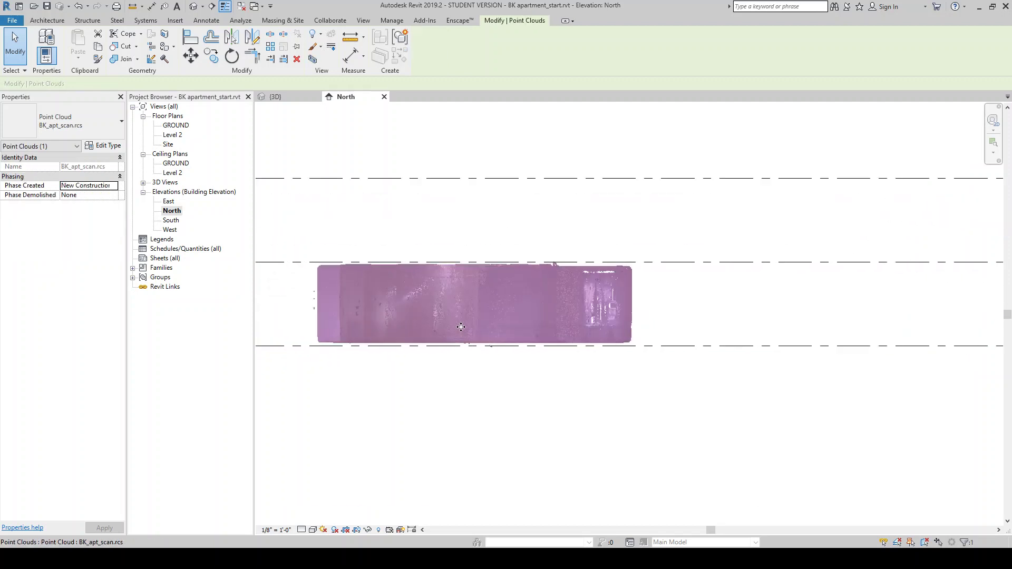
pyautogui.scroll(3, 622, 319)
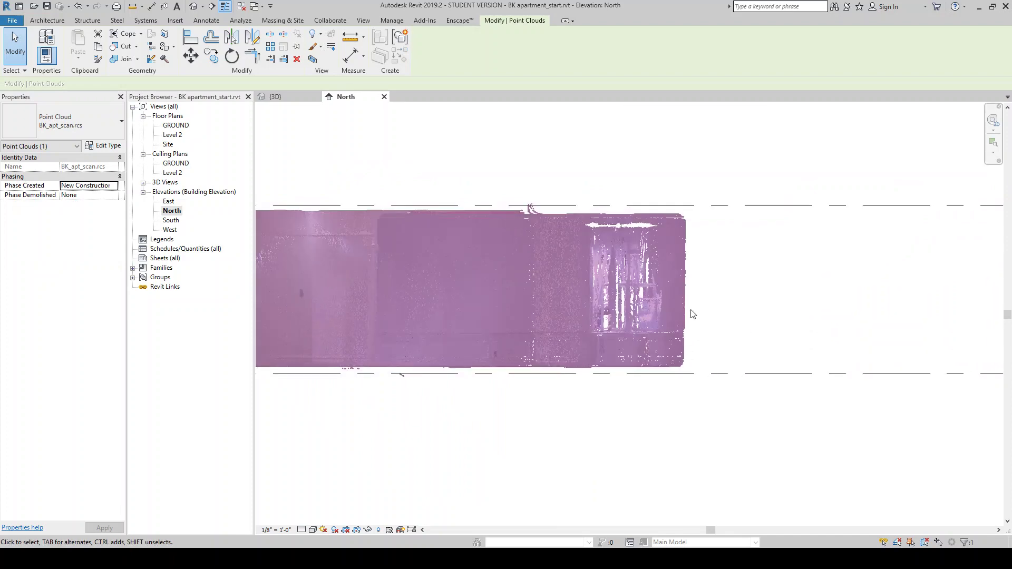
# Step: Move (MV) the point cloud up so its floor rests on the Level 2 line
pyautogui.press('m')
pyautogui.press('v')
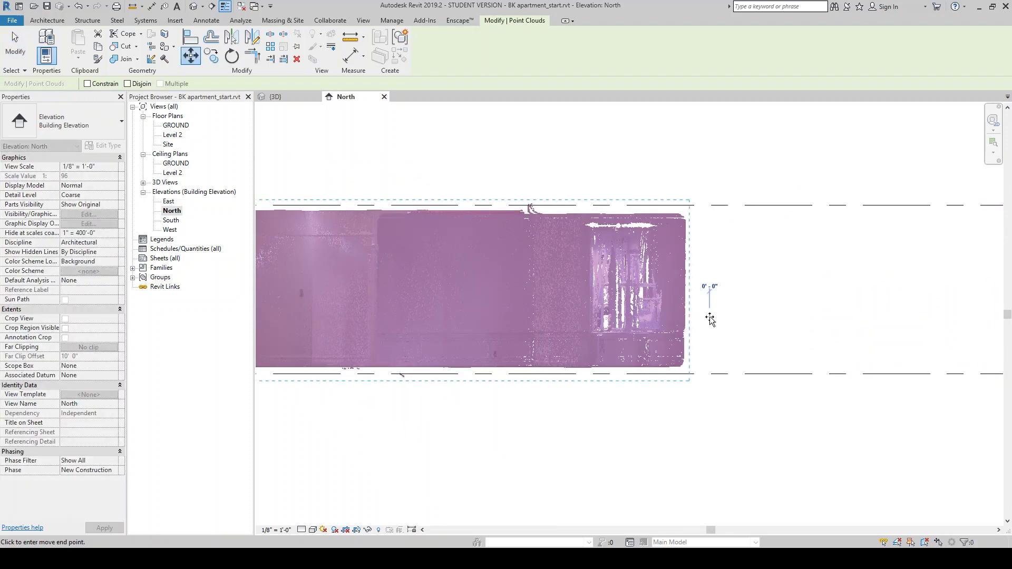
pyautogui.click(709, 316)
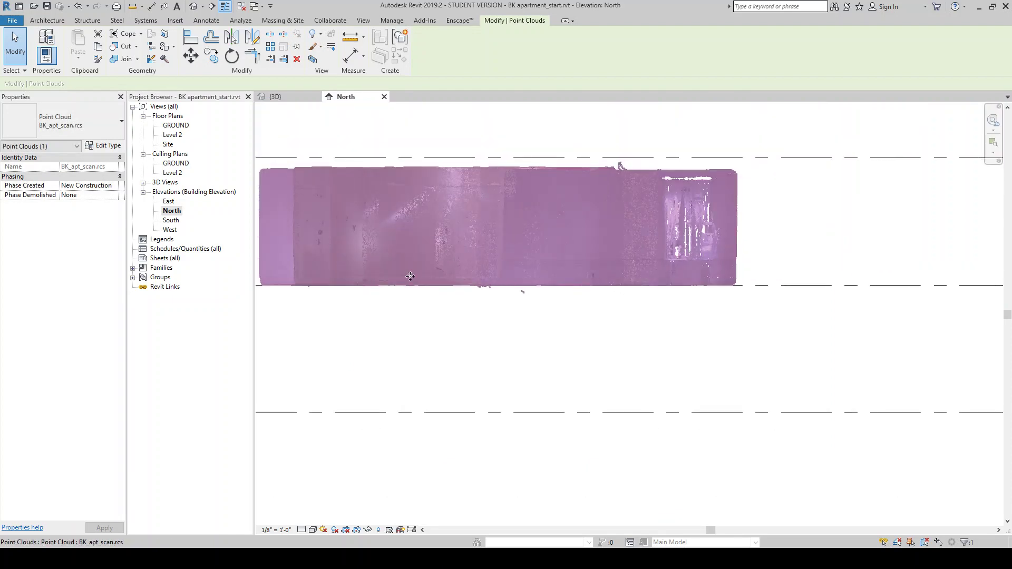
pyautogui.scroll(4, 427, 300)
pyautogui.scroll(1, 427, 301)
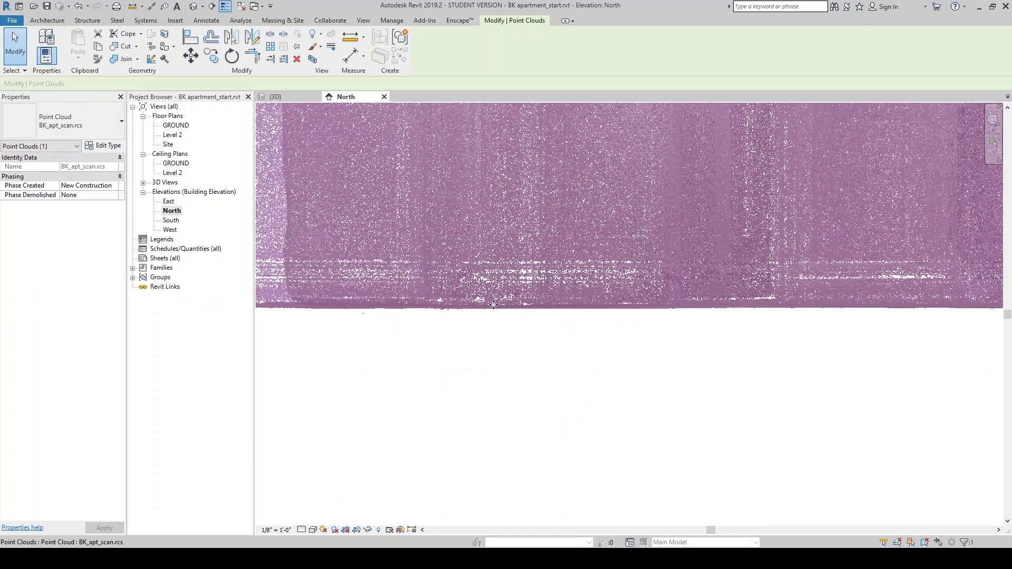
pyautogui.scroll(1, 628, 294)
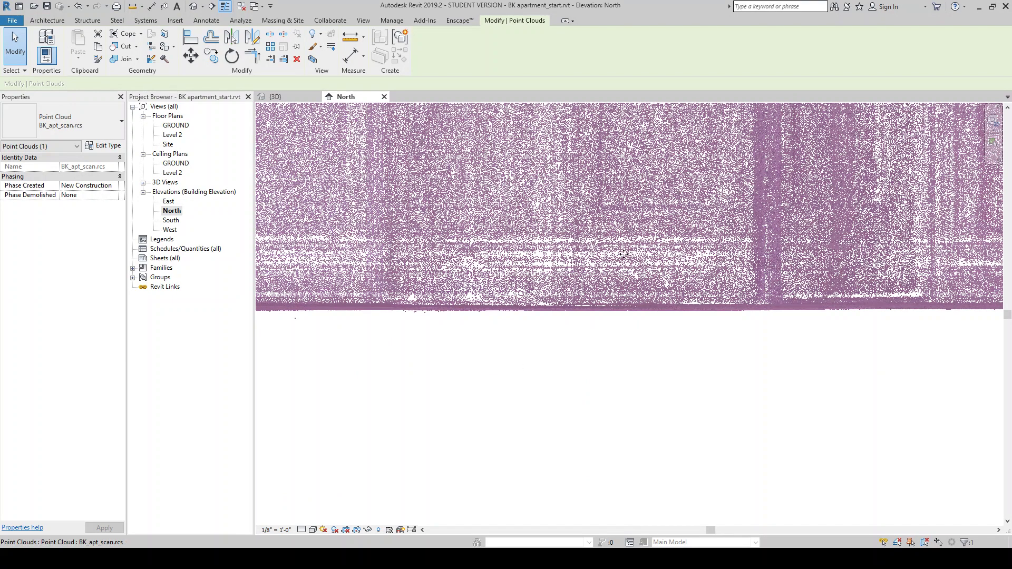
pyautogui.scroll(-2, 561, 333)
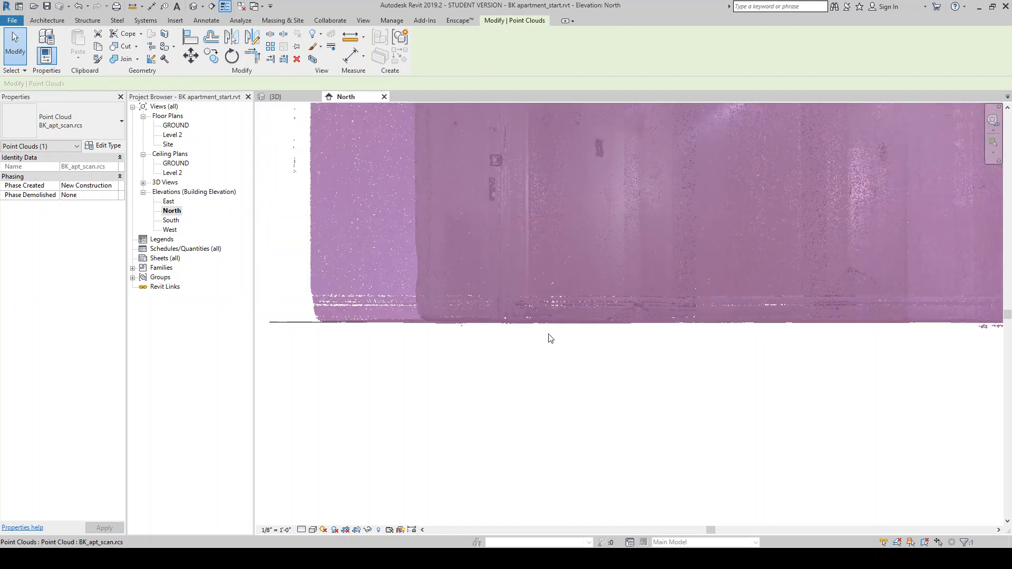
pyautogui.scroll(-1, 527, 344)
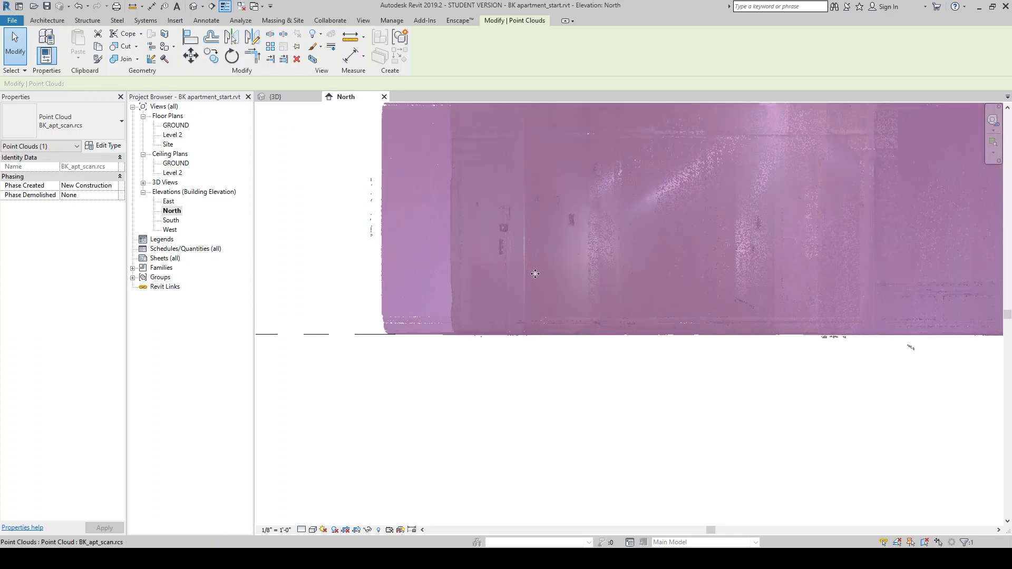
pyautogui.scroll(1, 617, 336)
pyautogui.scroll(1, 481, 327)
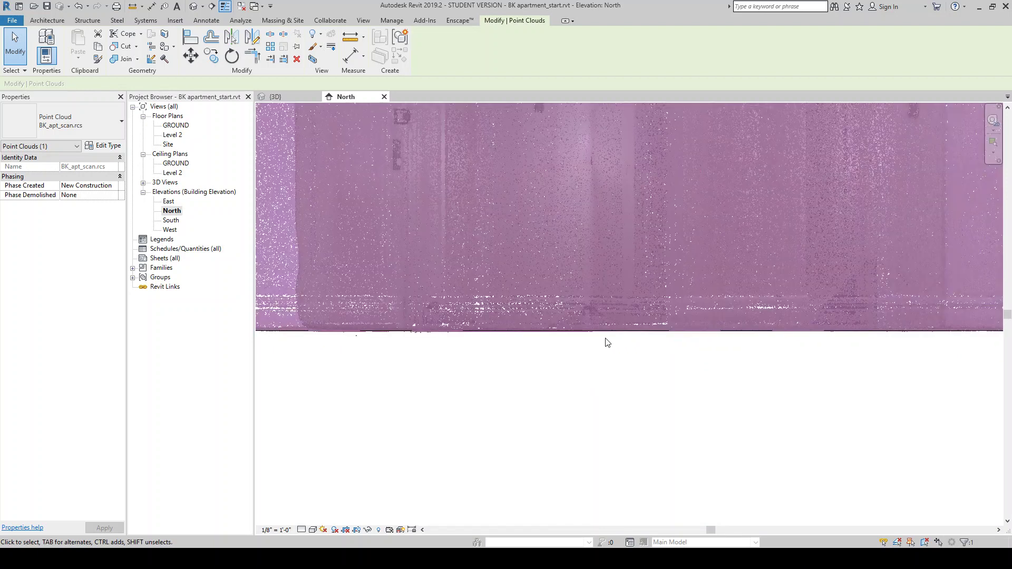
pyautogui.scroll(-2, 606, 335)
pyautogui.scroll(-1, 605, 338)
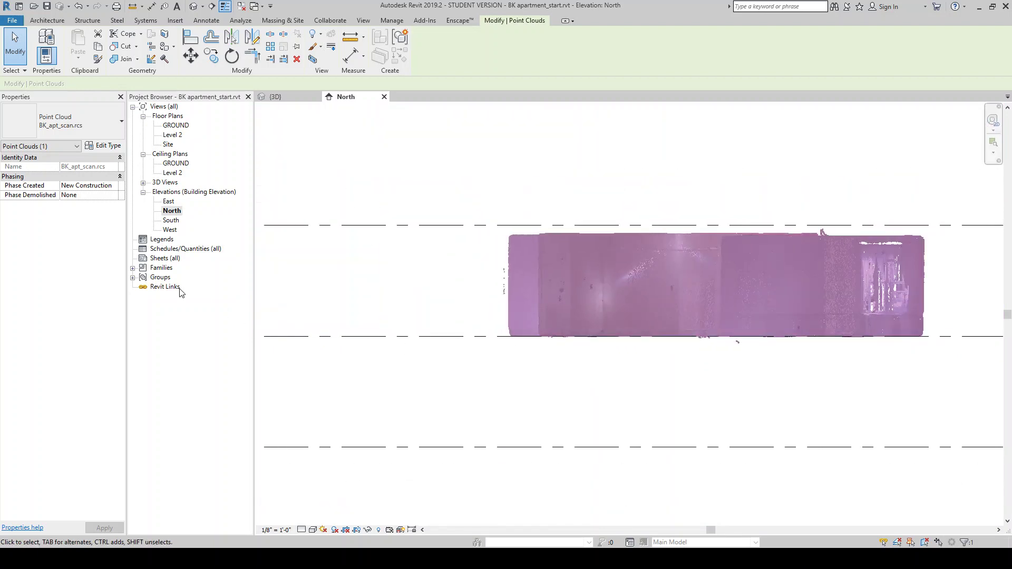
pyautogui.doubleClick(174, 135)
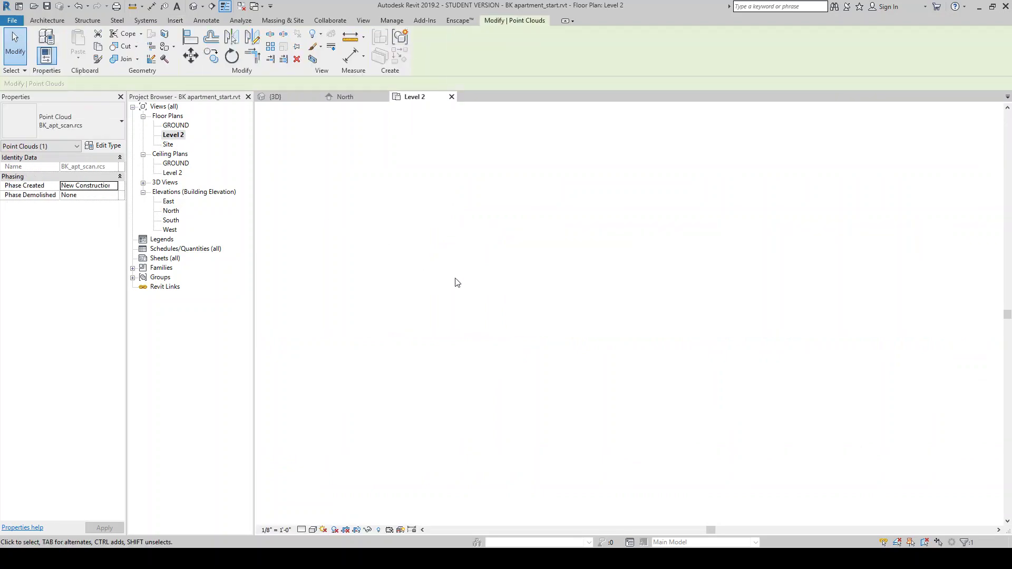
pyautogui.scroll(2, 643, 289)
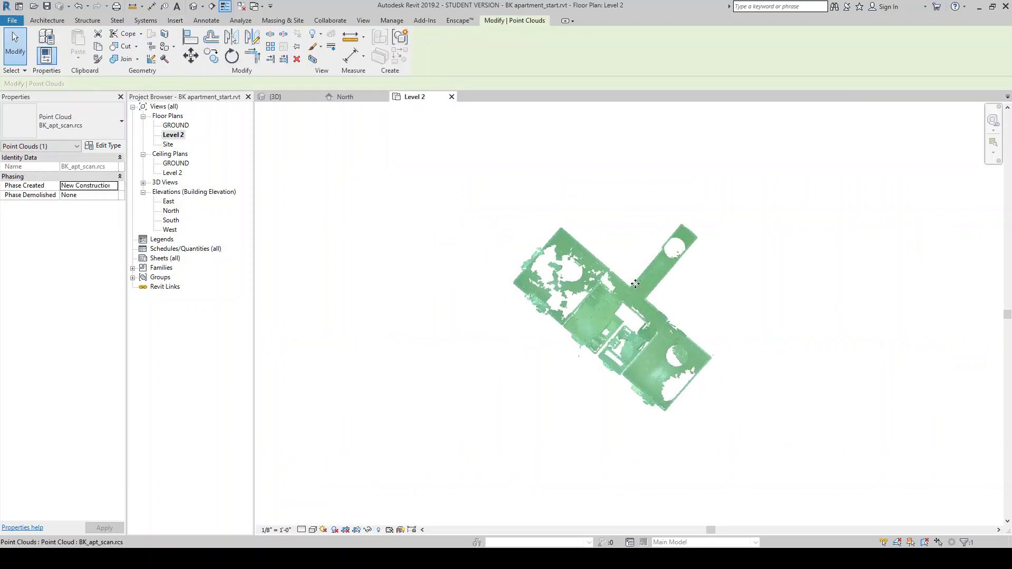
pyautogui.click(632, 244)
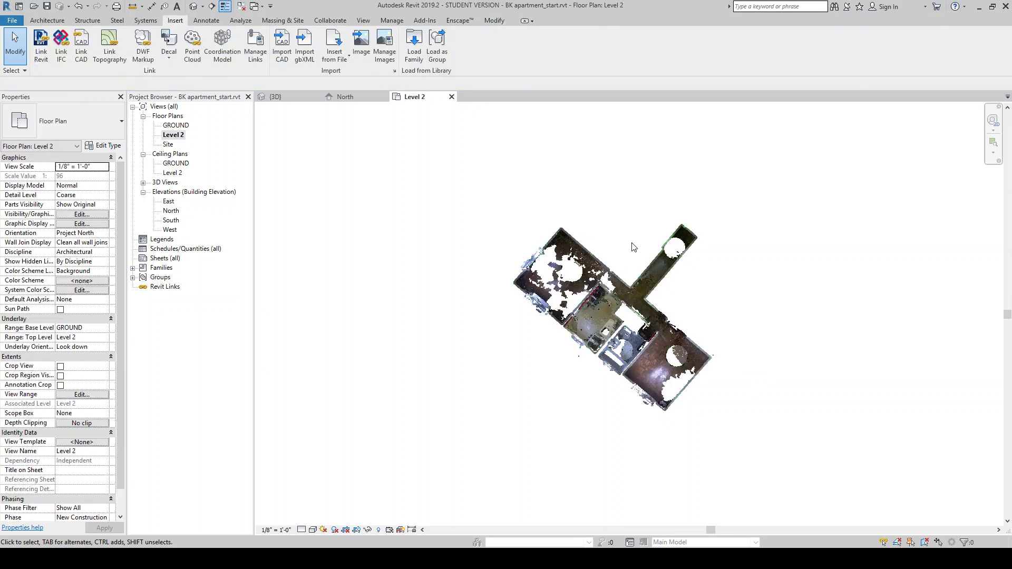
pyautogui.click(611, 270)
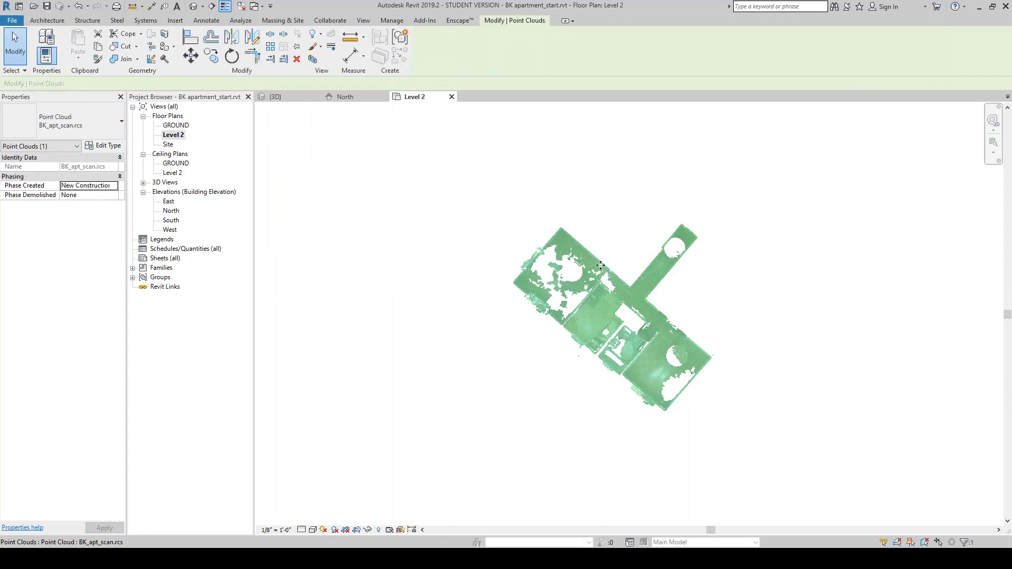
pyautogui.scroll(4, 595, 256)
# Step: Rotate (RO) the cloud about its corner so its edges run horizontal
pyautogui.scroll(-1, 574, 236)
pyautogui.press('r')
pyautogui.press('o')
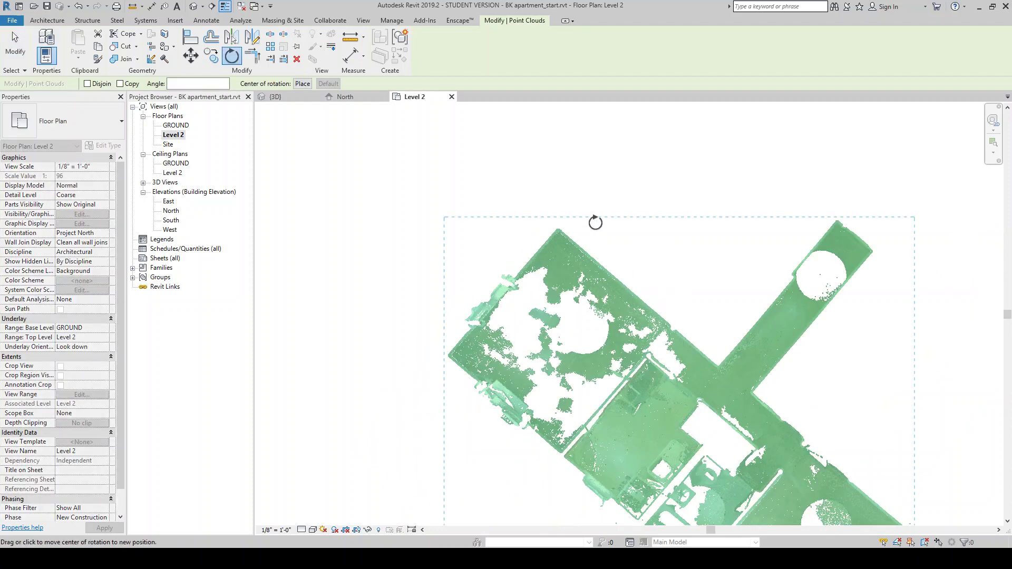
pyautogui.scroll(5, 561, 228)
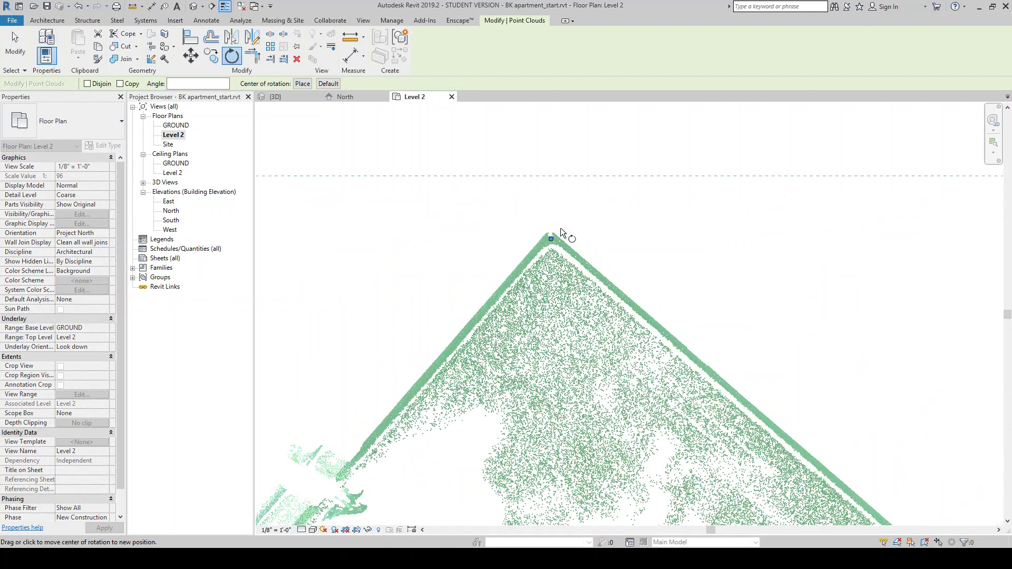
pyautogui.press('space')
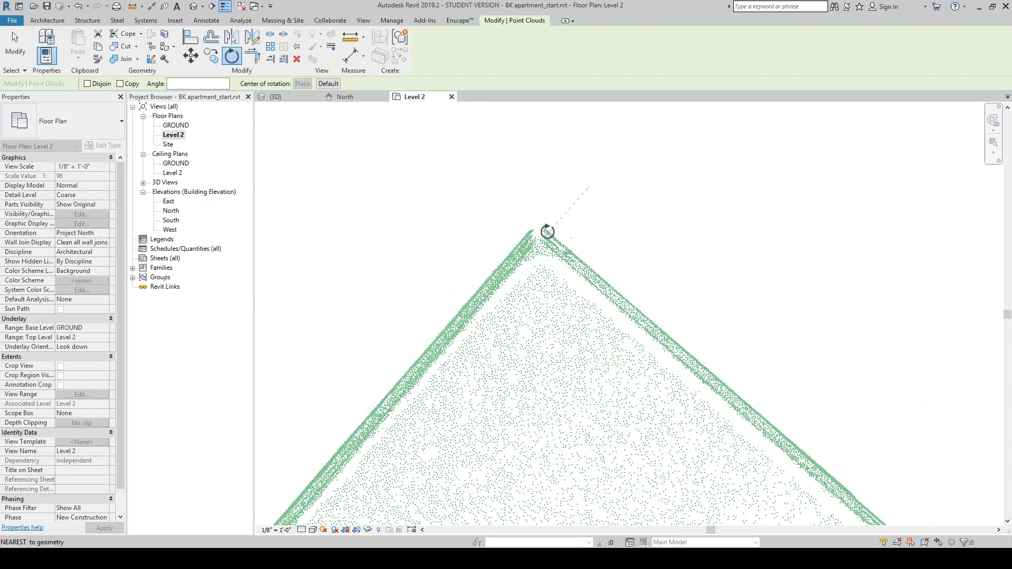
pyautogui.click(548, 232)
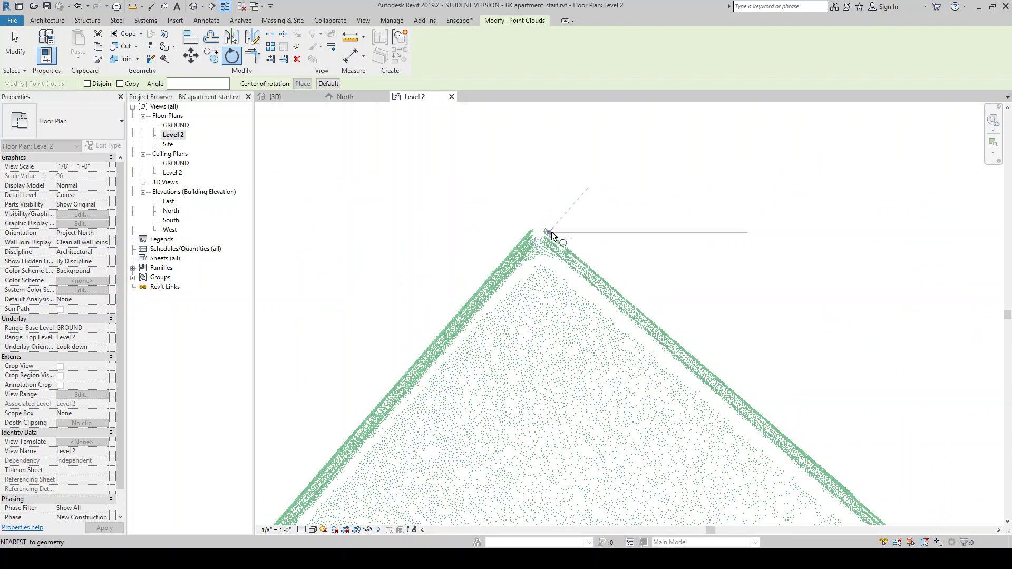
pyautogui.click(669, 337)
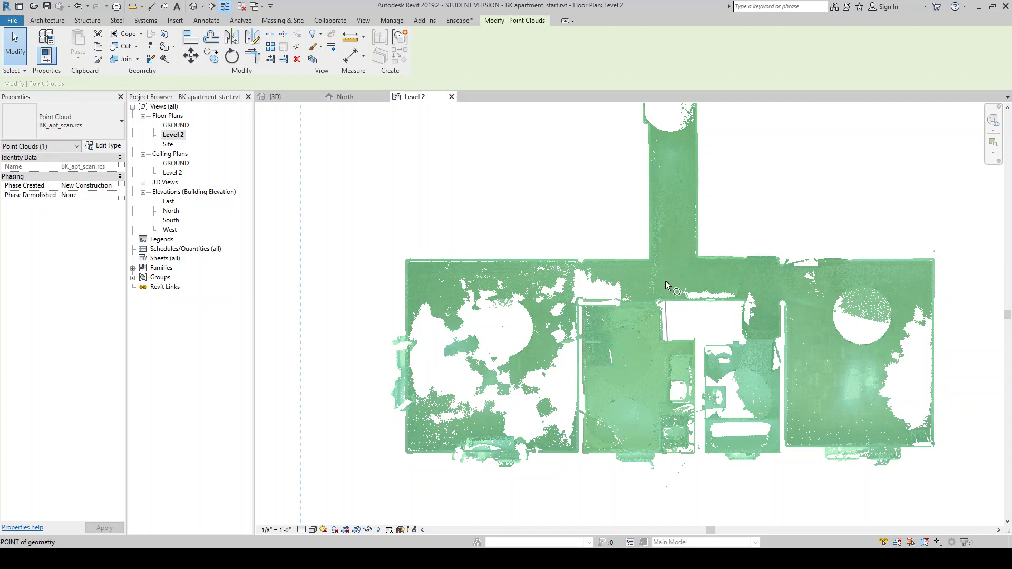
pyautogui.scroll(3, 659, 353)
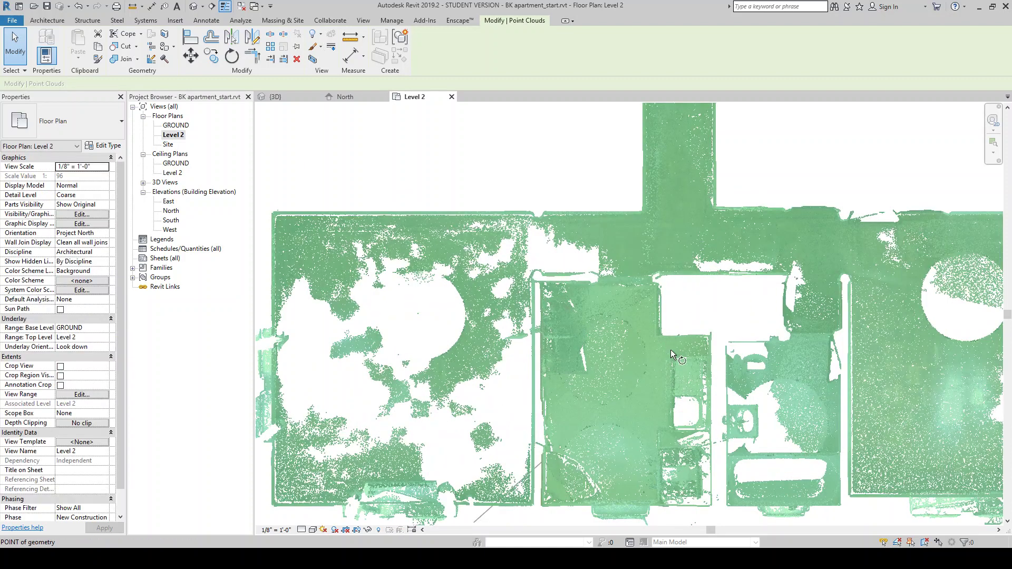
# Step: Rotate the cloud about 180° so the hallway points down, then deselect it
pyautogui.press('r')
pyautogui.press('o')
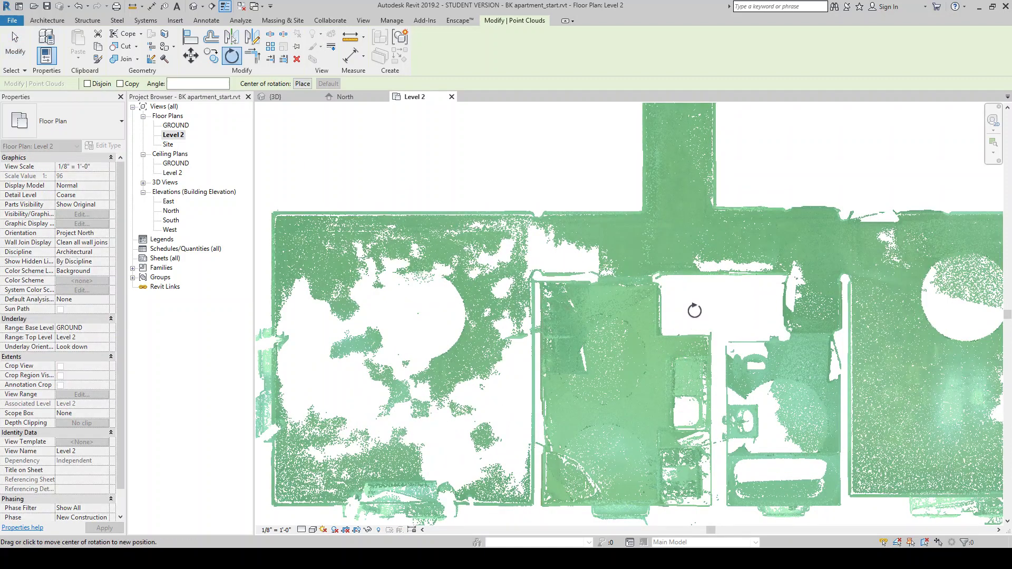
pyautogui.click(694, 311)
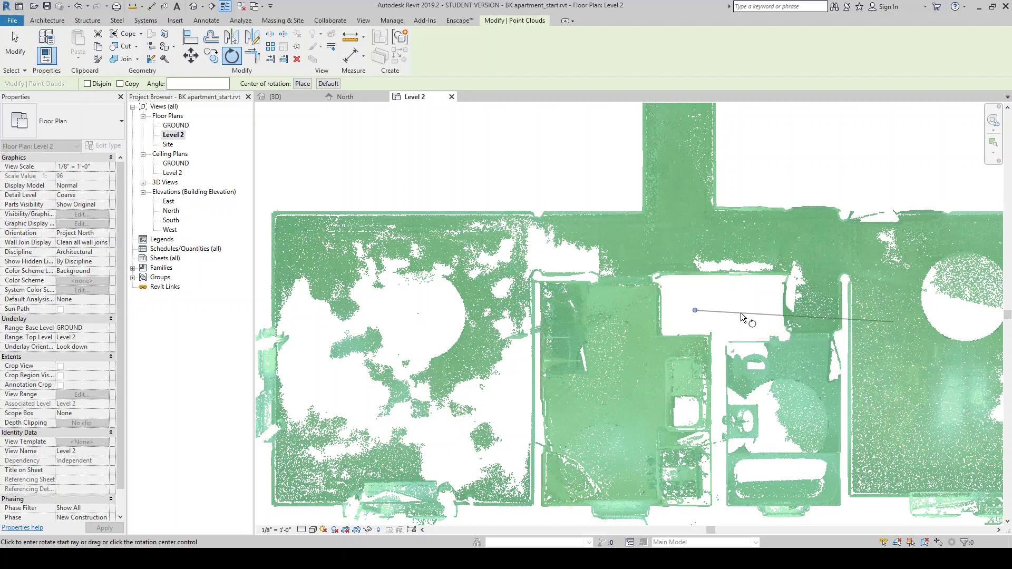
pyautogui.press('Escape')
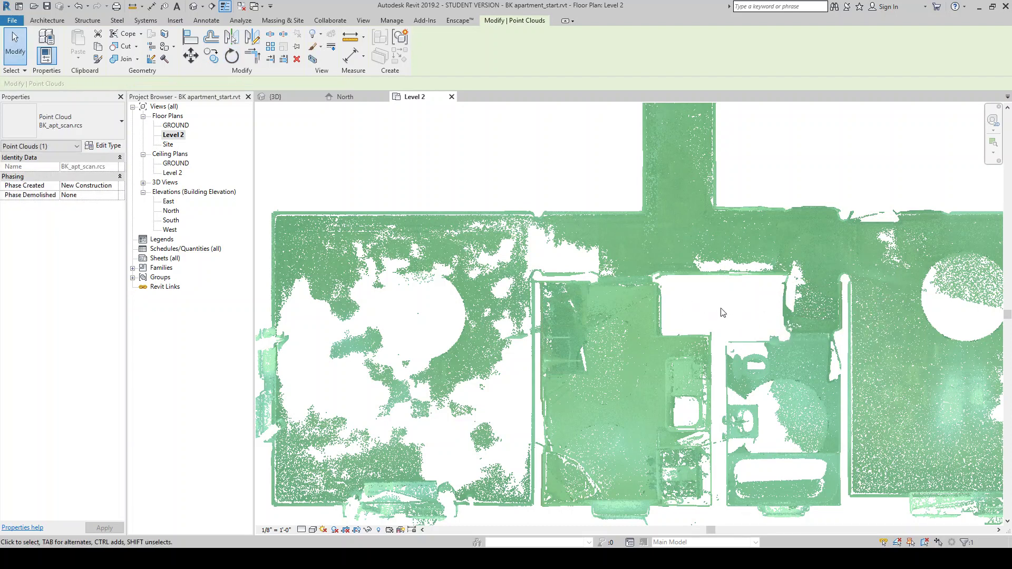
pyautogui.press('r')
pyautogui.press('o')
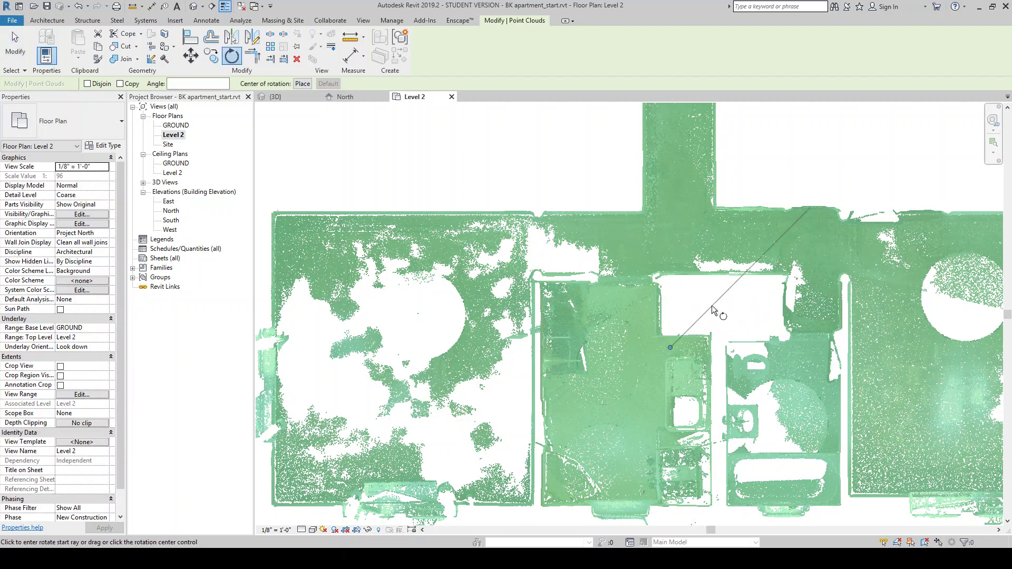
pyautogui.scroll(-5, 711, 310)
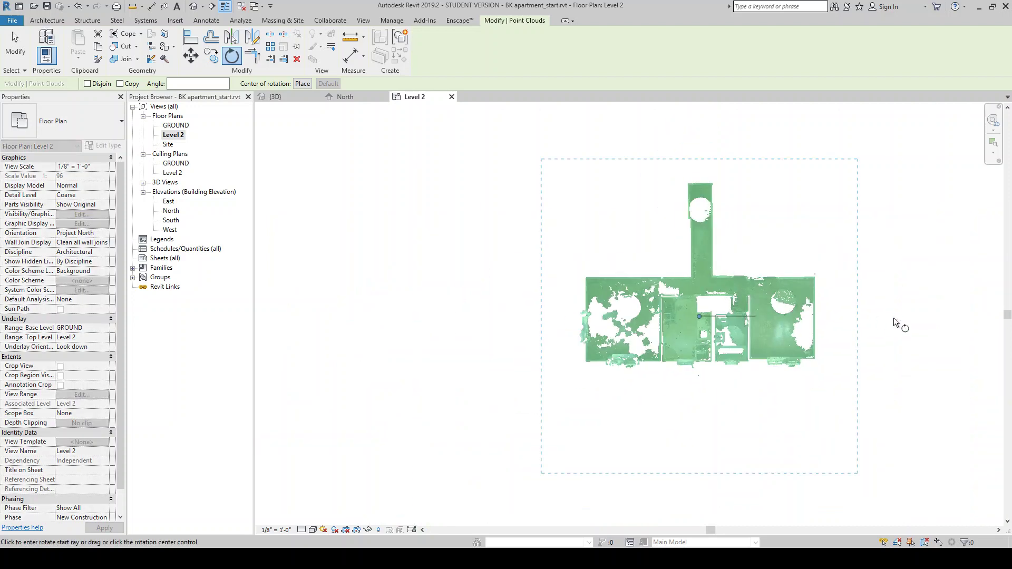
pyautogui.click(894, 318)
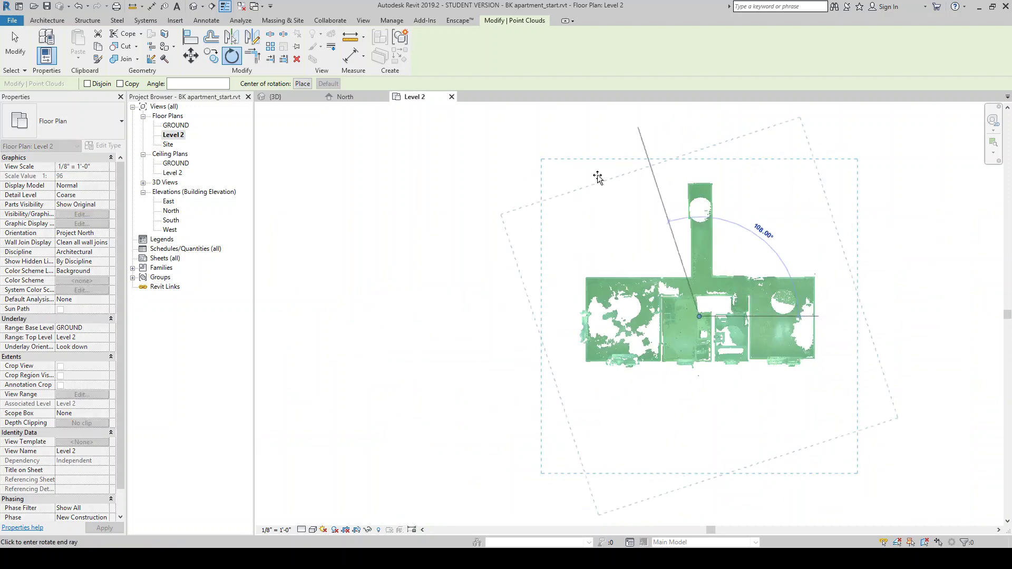
pyautogui.click(436, 312)
pyautogui.scroll(2, 708, 351)
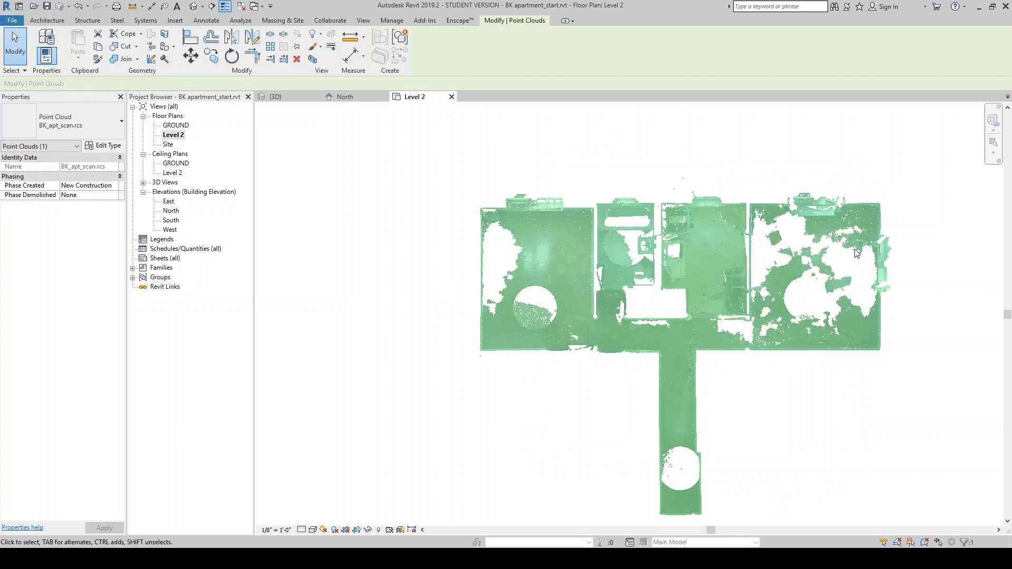
pyautogui.click(695, 181)
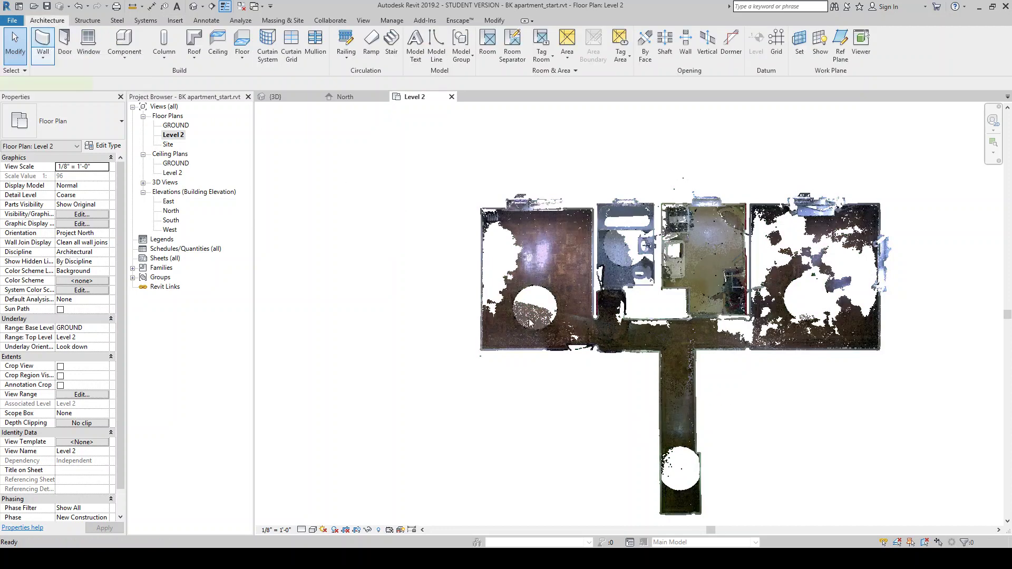
# Step: Draw a wall along the rooms' bottom edge where they meet the corridor
pyautogui.click(478, 352)
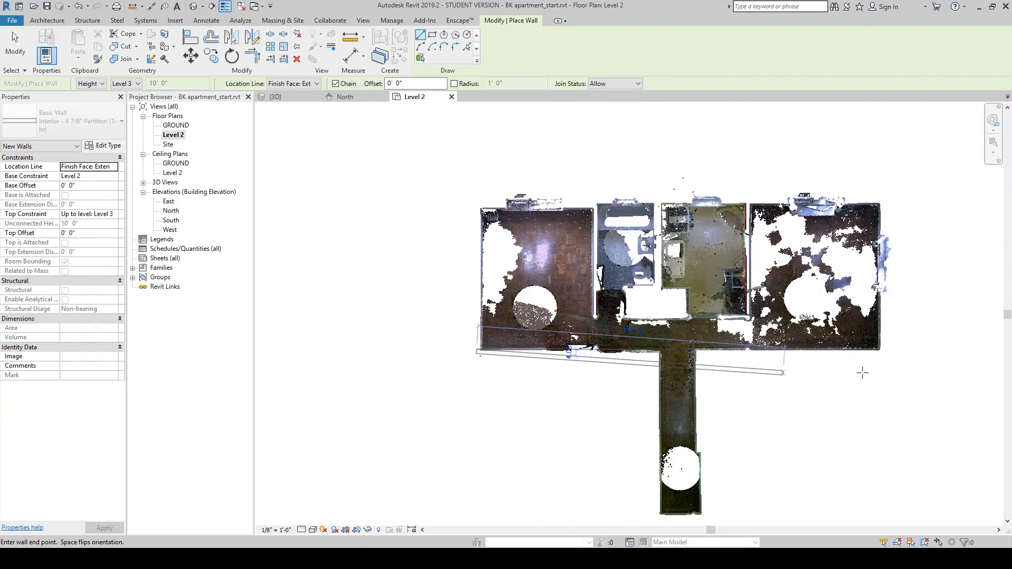
pyautogui.click(910, 352)
pyautogui.scroll(2, 911, 350)
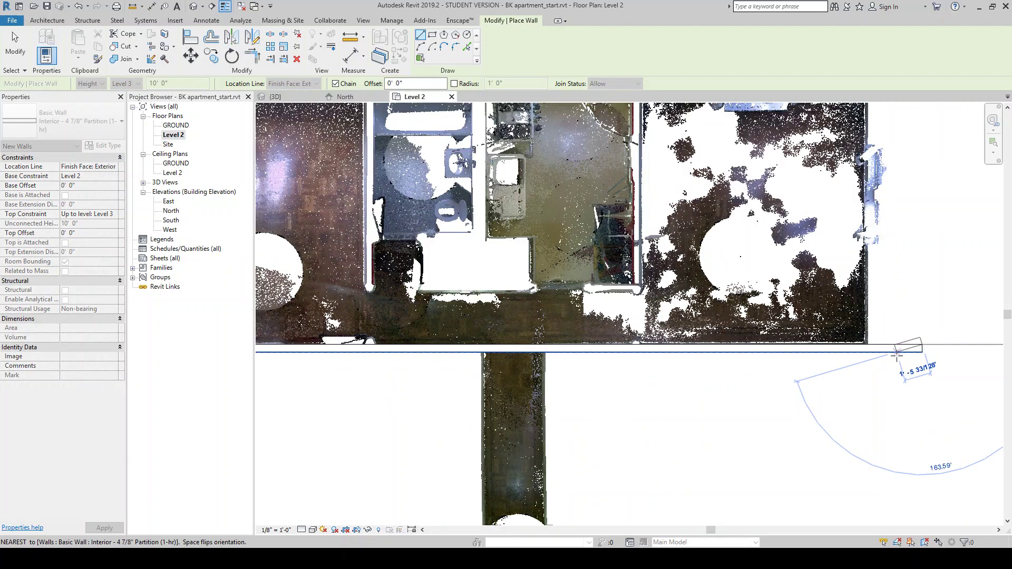
pyautogui.press('Escape')
# Step: Check the new wall and the point cloud, then pan the plan view left
pyautogui.press('Escape')
pyautogui.click(870, 351)
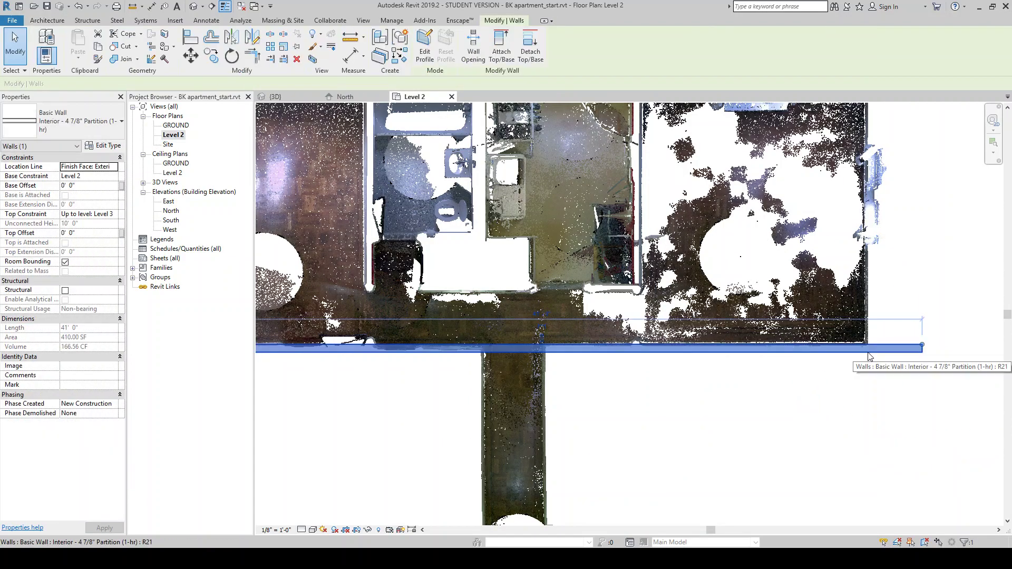
pyautogui.press('Escape')
pyautogui.scroll(-2, 870, 350)
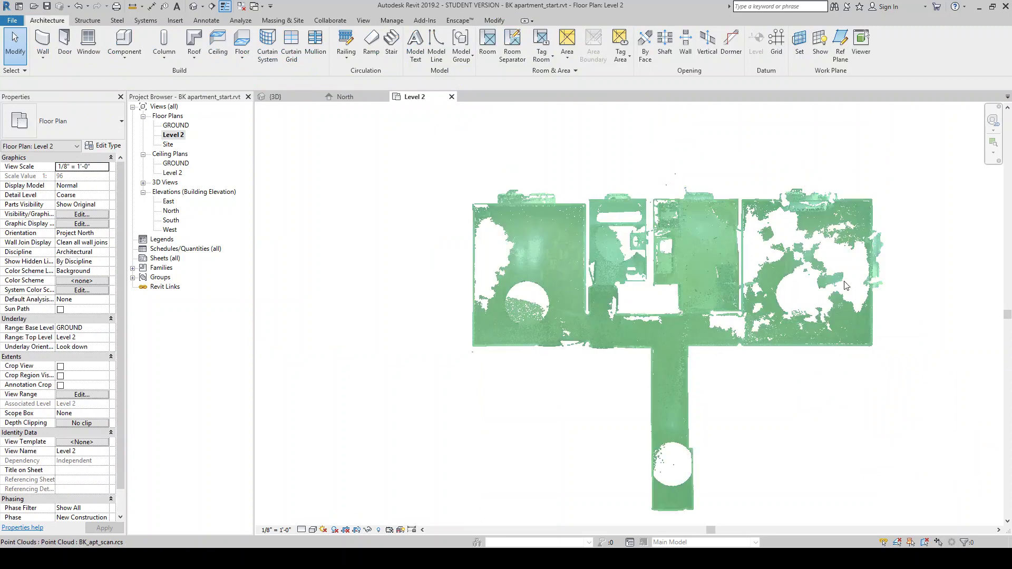
pyautogui.click(688, 296)
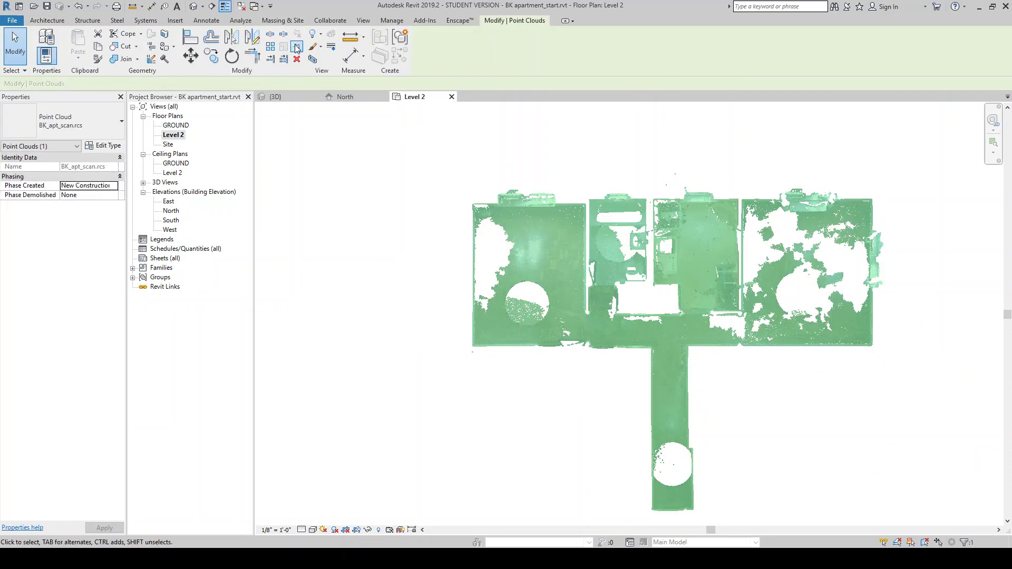
pyautogui.click(397, 214)
pyautogui.moveTo(718, 263); pyautogui.dragTo(570, 248, button='middle')
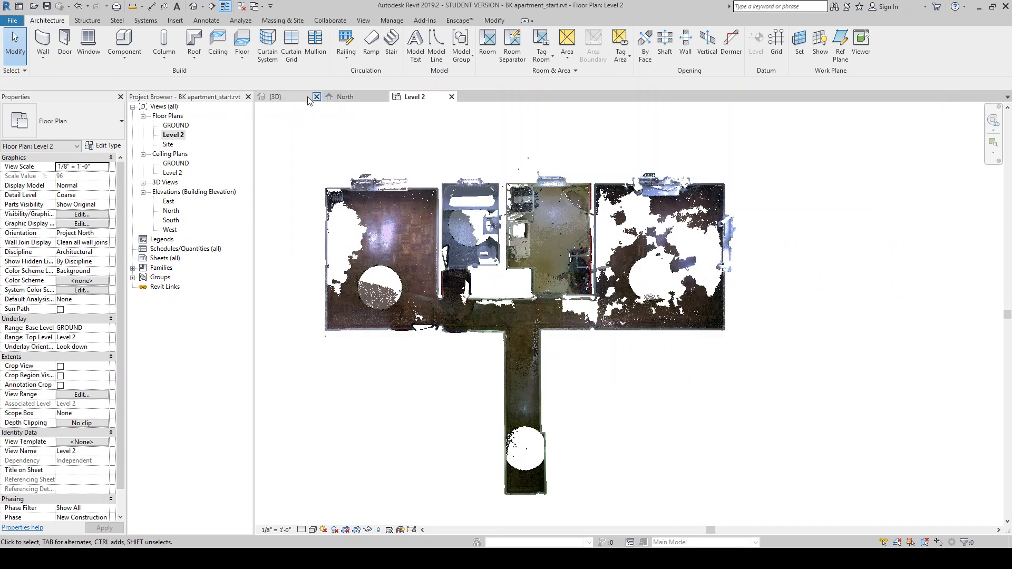
# Step: In the 3D view, section-box the point cloud and lower the box top to cut through the rooms
pyautogui.click(290, 94)
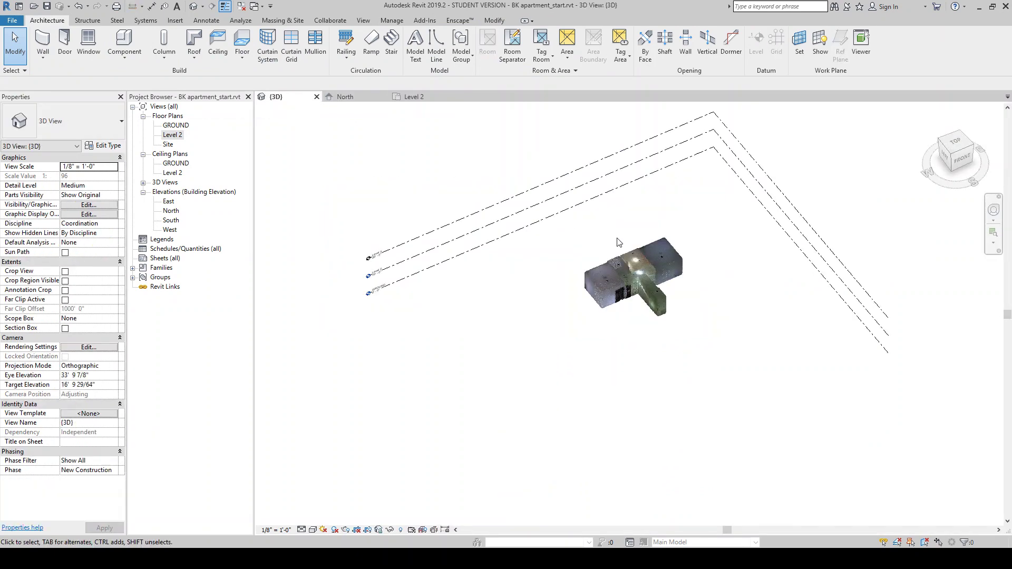
pyautogui.click(638, 262)
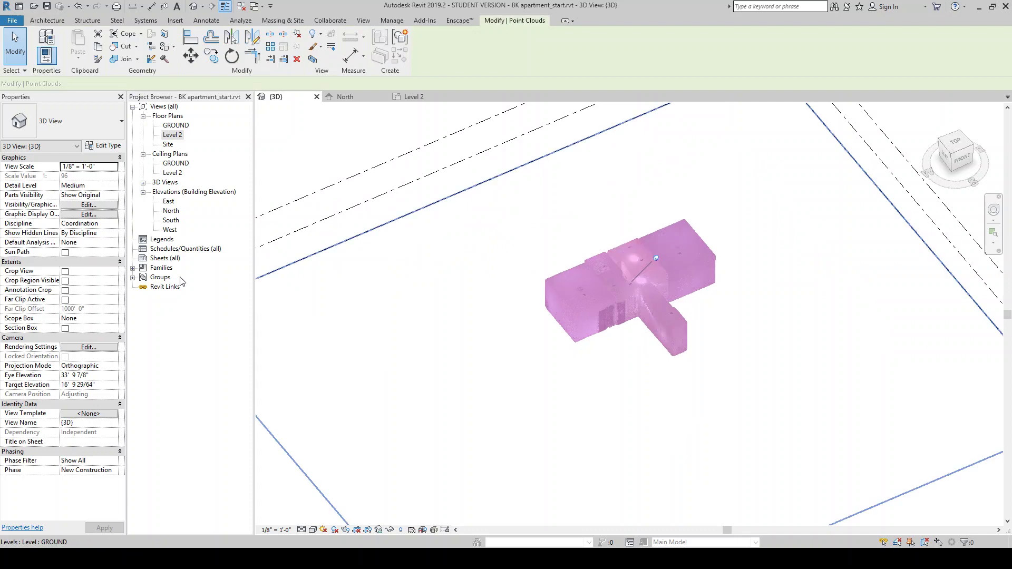
pyautogui.click(504, 348)
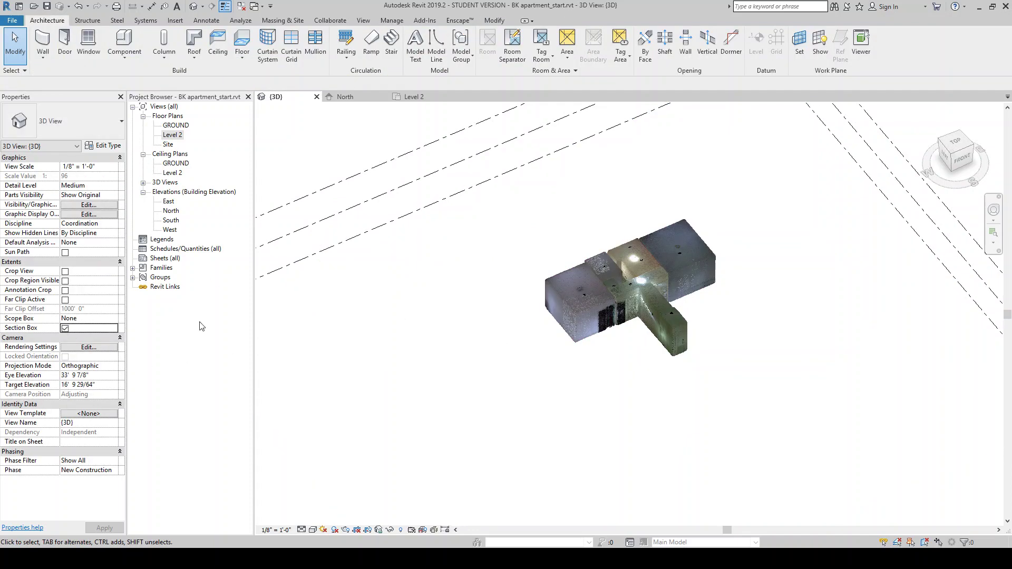
pyautogui.scroll(-2, 520, 321)
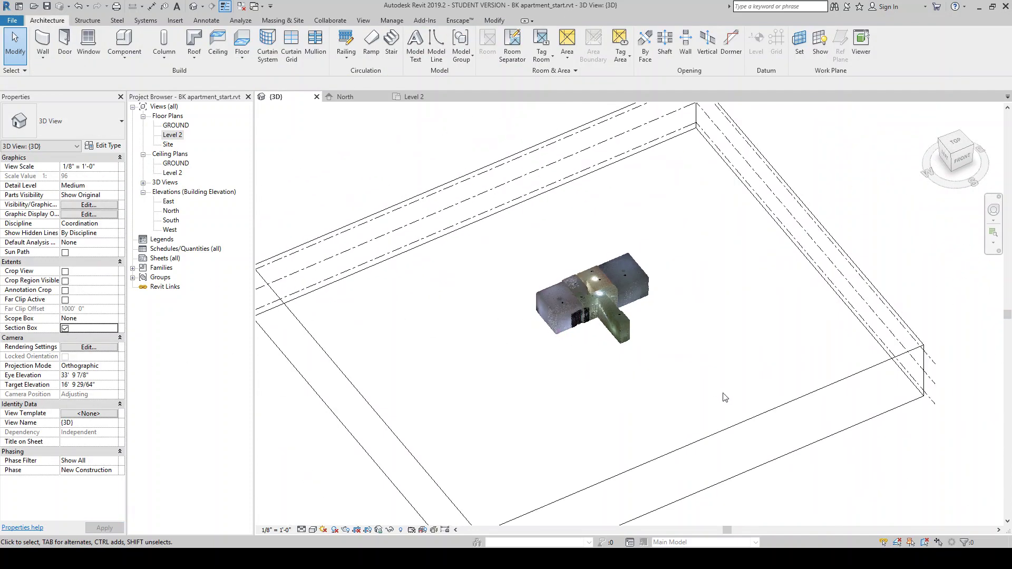
pyautogui.click(606, 274)
pyautogui.click(313, 60)
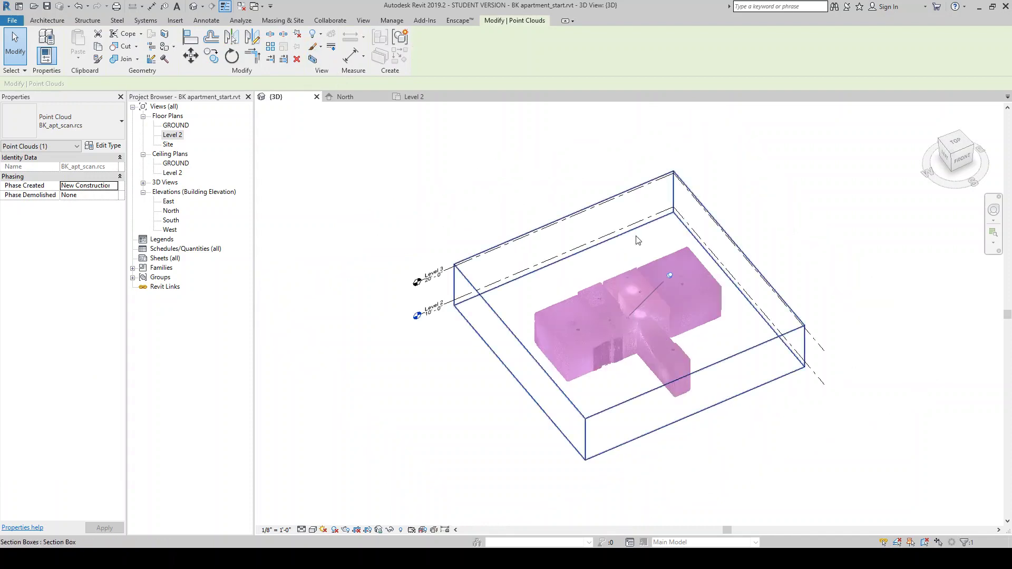
pyautogui.scroll(2, 631, 294)
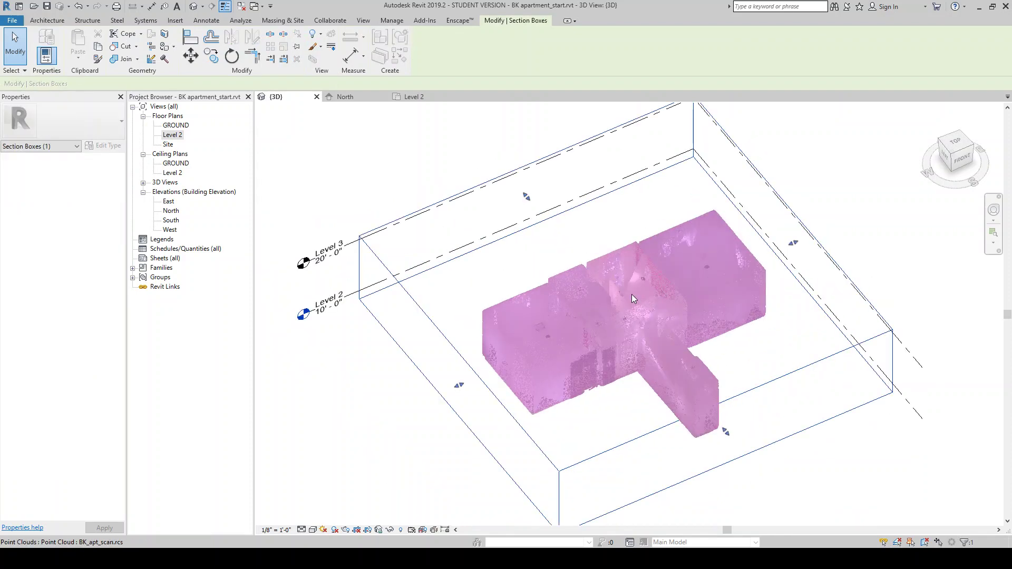
pyautogui.moveTo(626, 289); pyautogui.dragTo(627, 303)
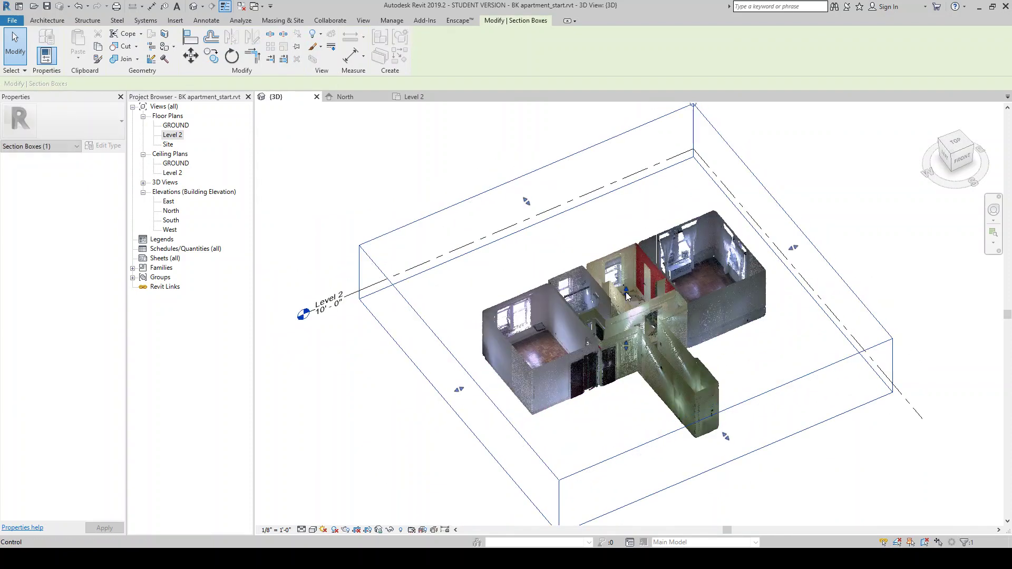
pyautogui.press('Escape')
# Step: Orbit the sectioned apartment to view the room interiors from other angles
pyautogui.keyDown('shift'); pyautogui.moveTo(687, 334); pyautogui.dragTo(751, 352, button='middle'); pyautogui.keyUp('shift')
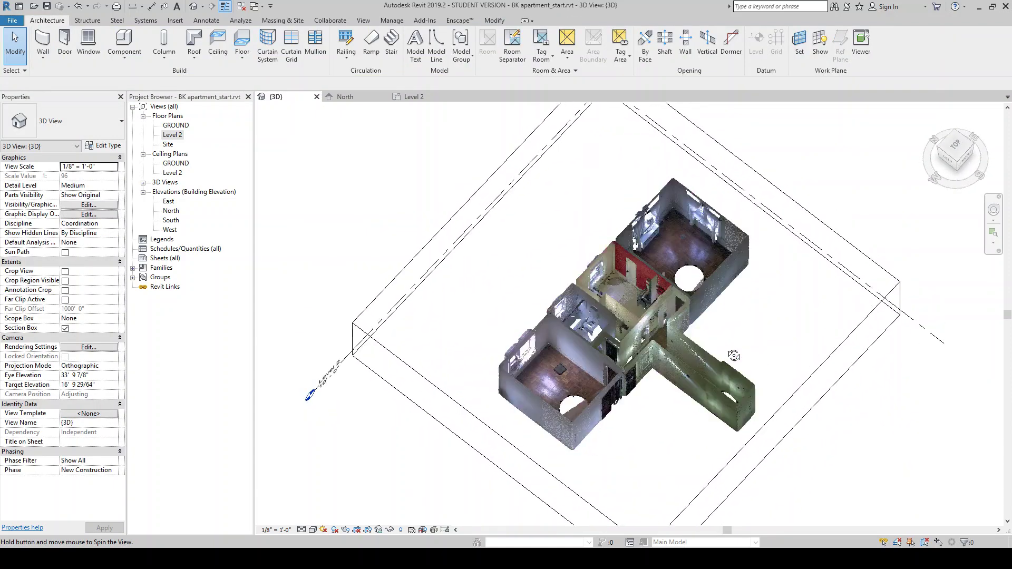
pyautogui.scroll(4, 532, 370)
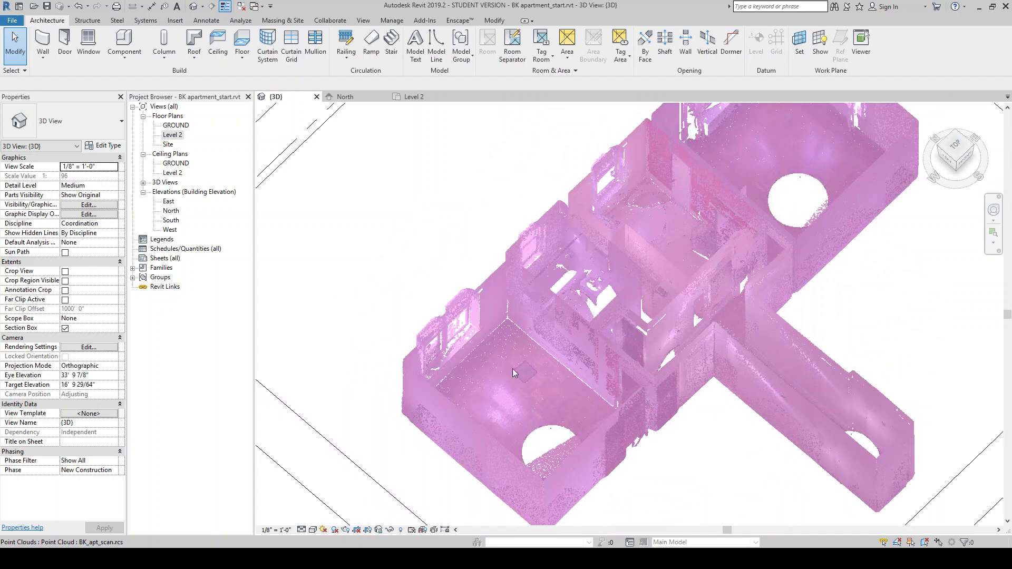
pyautogui.scroll(-2, 529, 365)
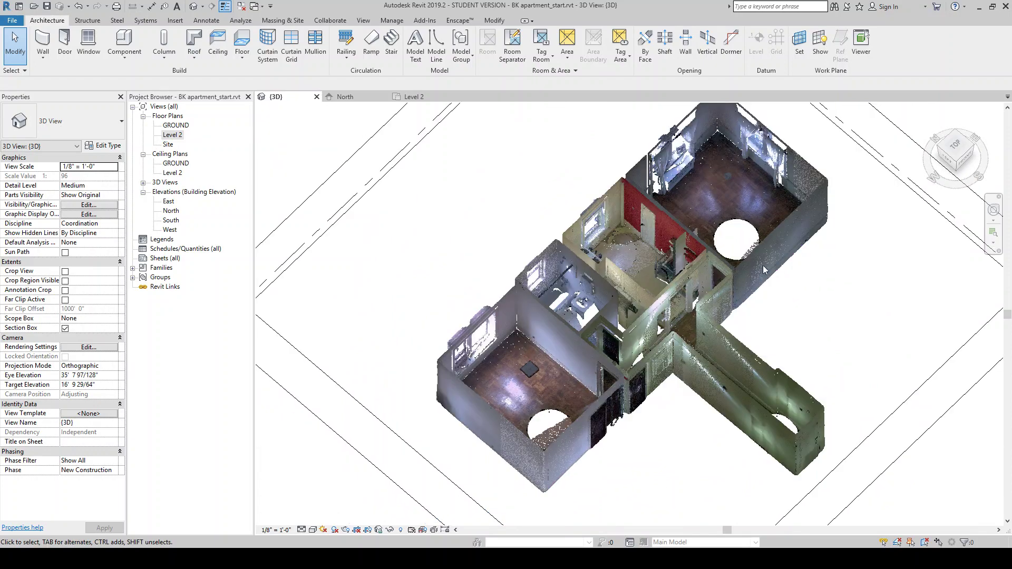
pyautogui.keyDown('shift'); pyautogui.moveTo(899, 247); pyautogui.dragTo(688, 265, button='middle'); pyautogui.keyUp('shift')
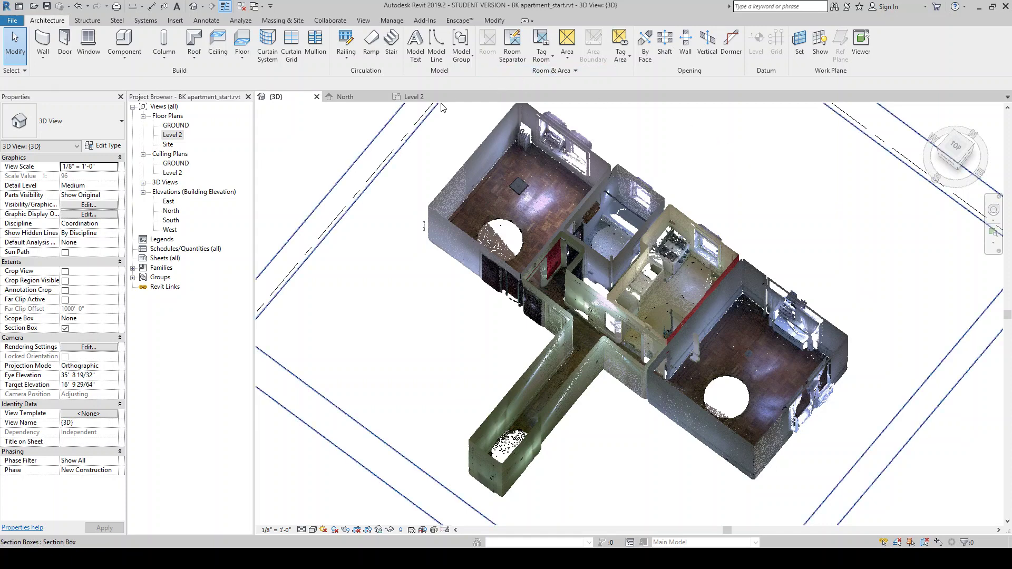
# Step: Open Visibility/Graphics (VG) Point Clouds settings and preview the scan in Single Color mode
pyautogui.press('g')
pyautogui.press('v')
pyautogui.press('g')
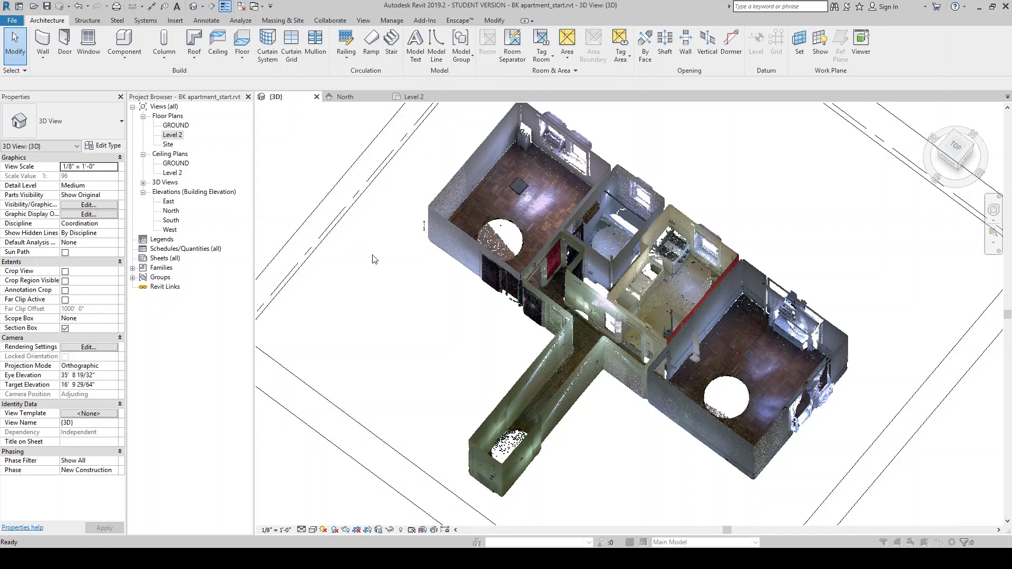
pyautogui.click(564, 140)
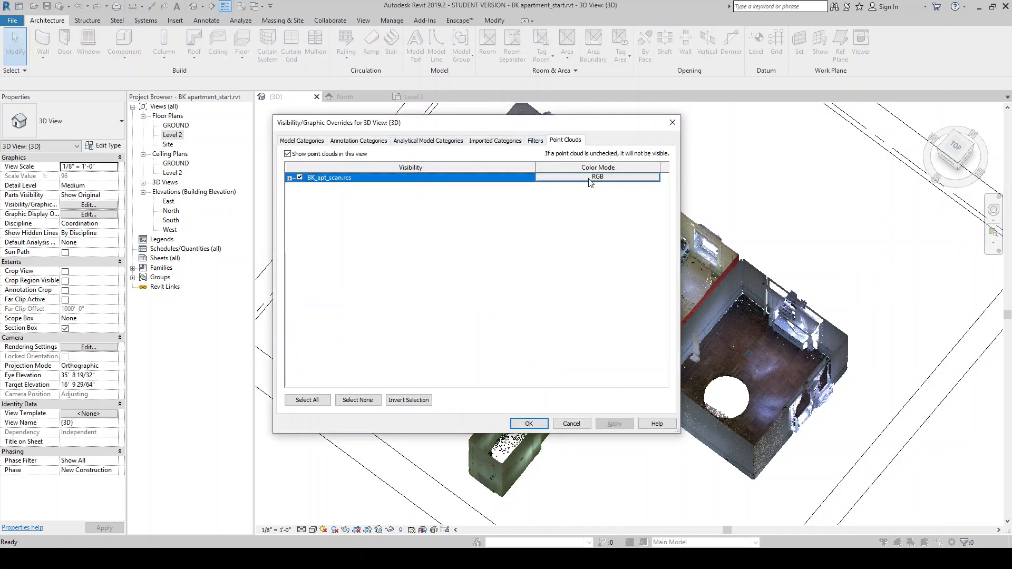
pyautogui.moveTo(609, 124); pyautogui.dragTo(440, 157)
pyautogui.click(450, 213)
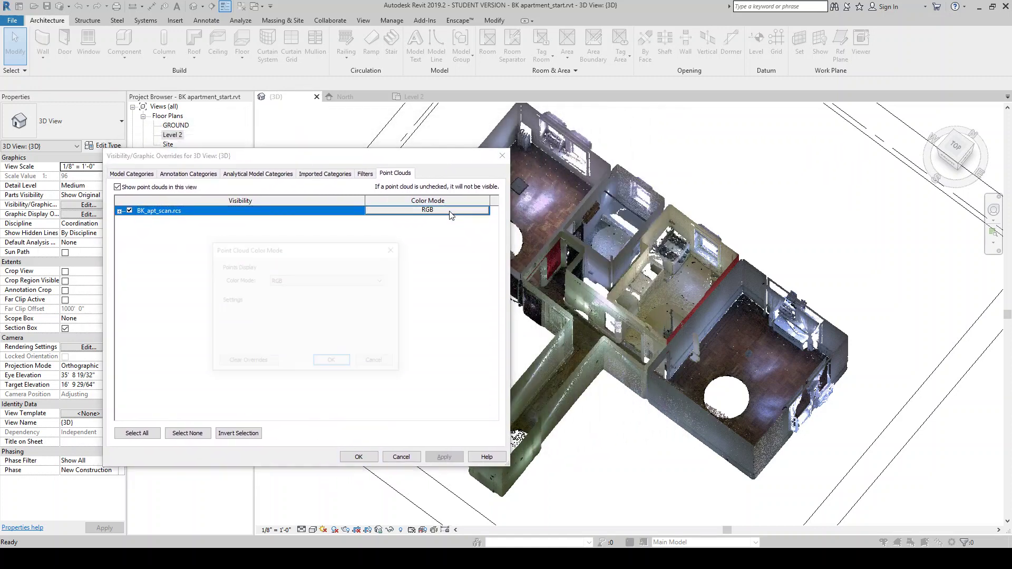
pyautogui.click(381, 281)
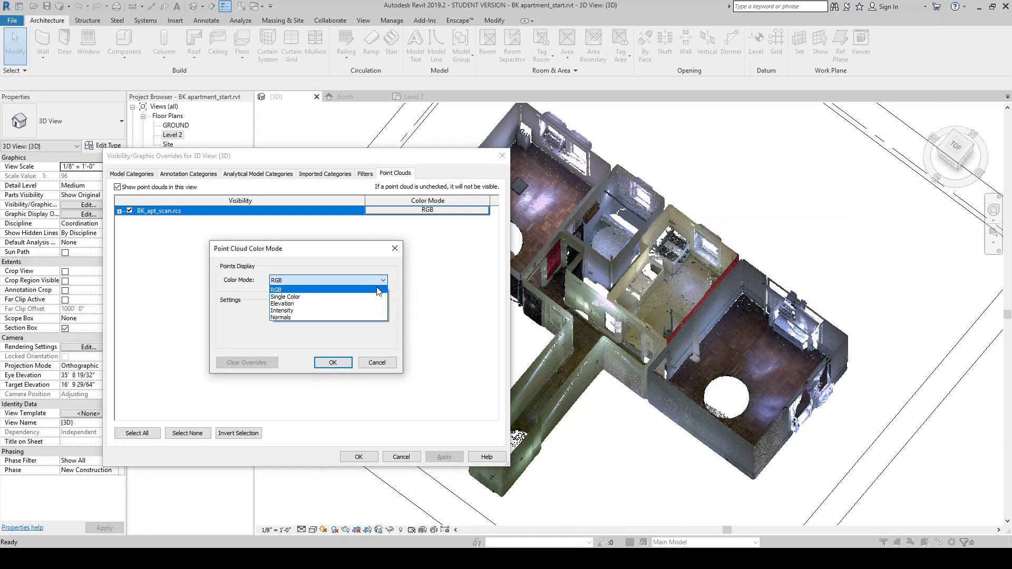
pyautogui.click(367, 297)
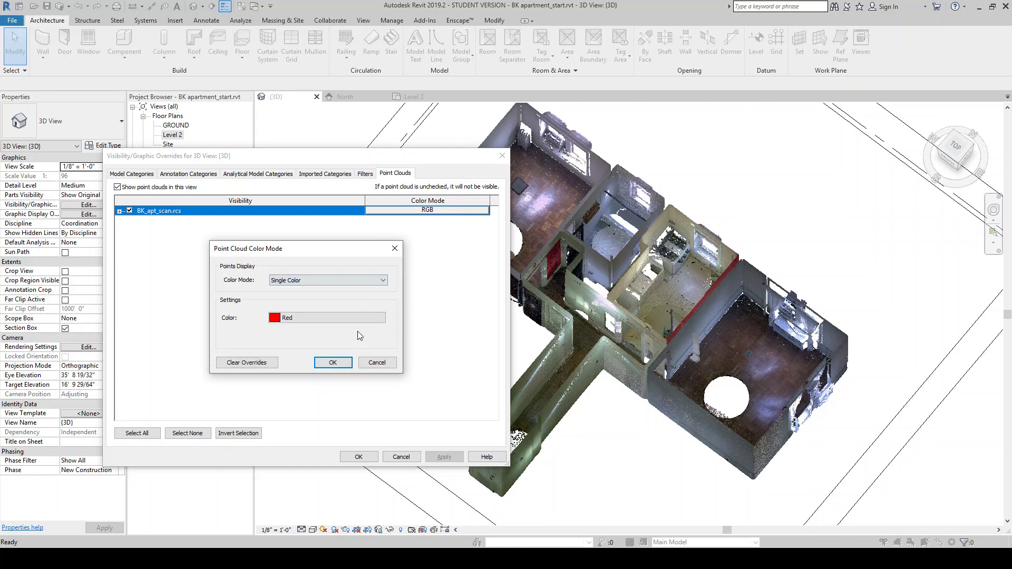
pyautogui.click(332, 362)
pyautogui.click(444, 457)
# Step: Preview the scan in Intensity and then Normals colour modes
pyautogui.click(448, 210)
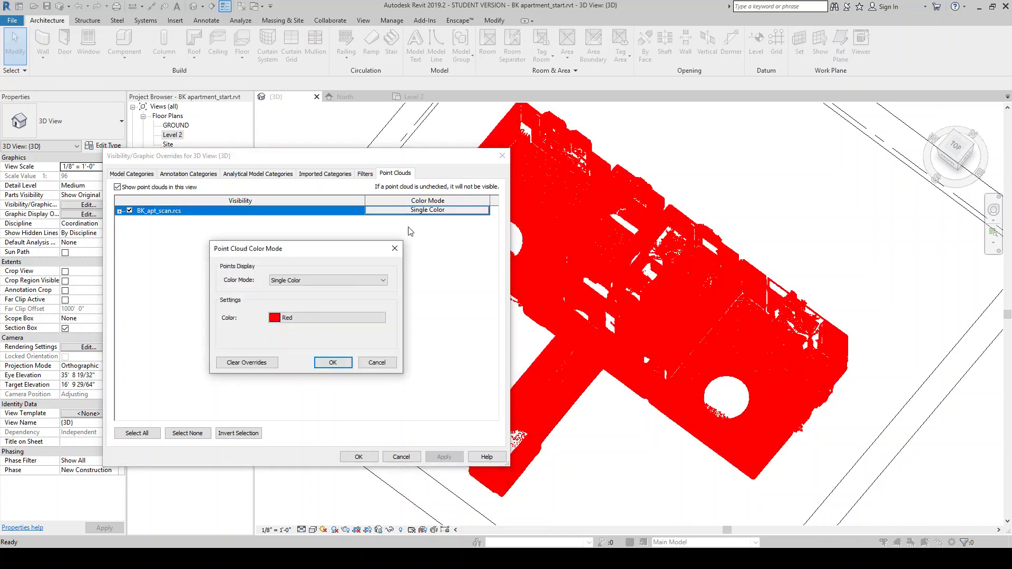
pyautogui.click(372, 279)
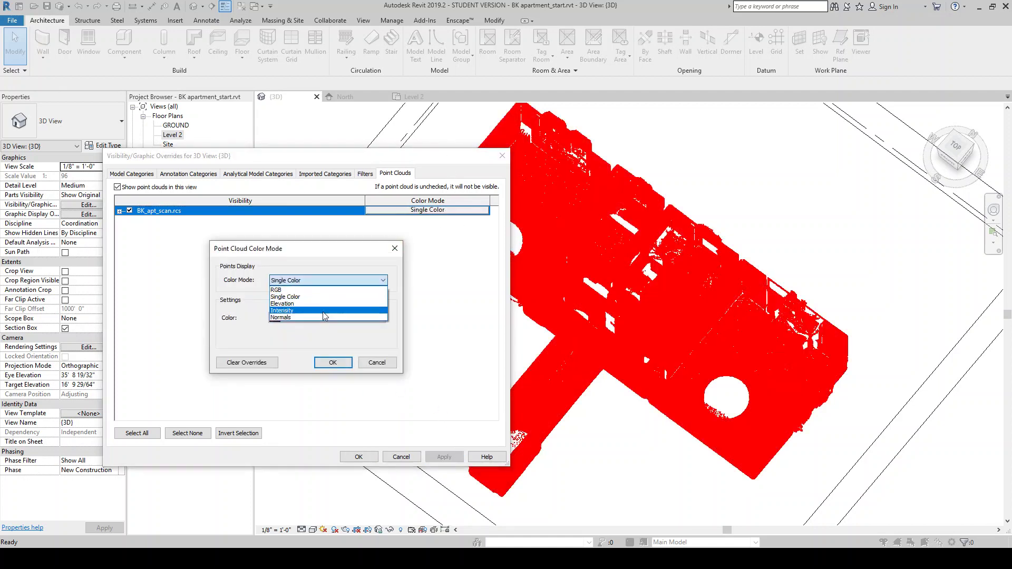
pyautogui.click(296, 311)
pyautogui.click(333, 363)
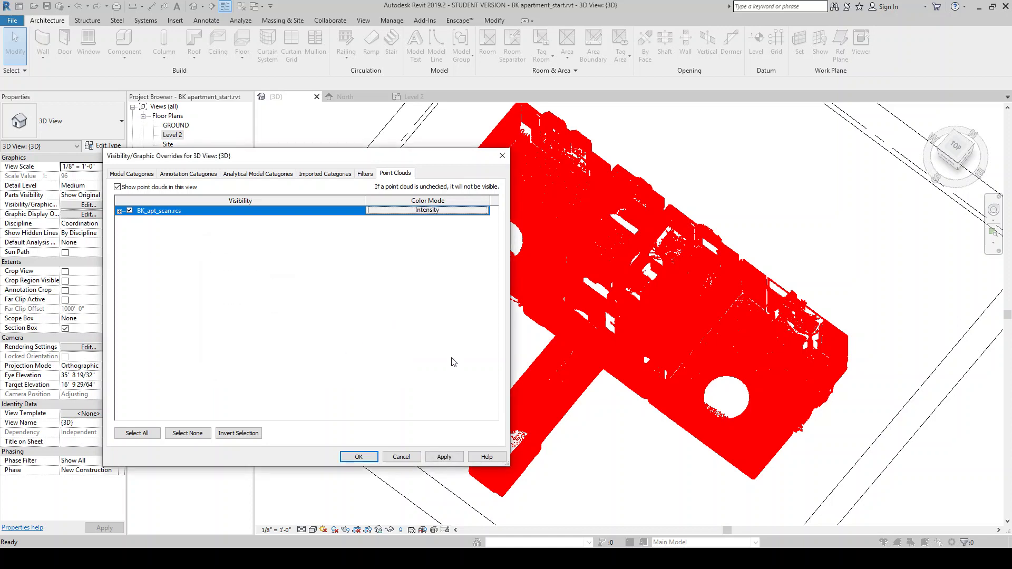
pyautogui.click(444, 456)
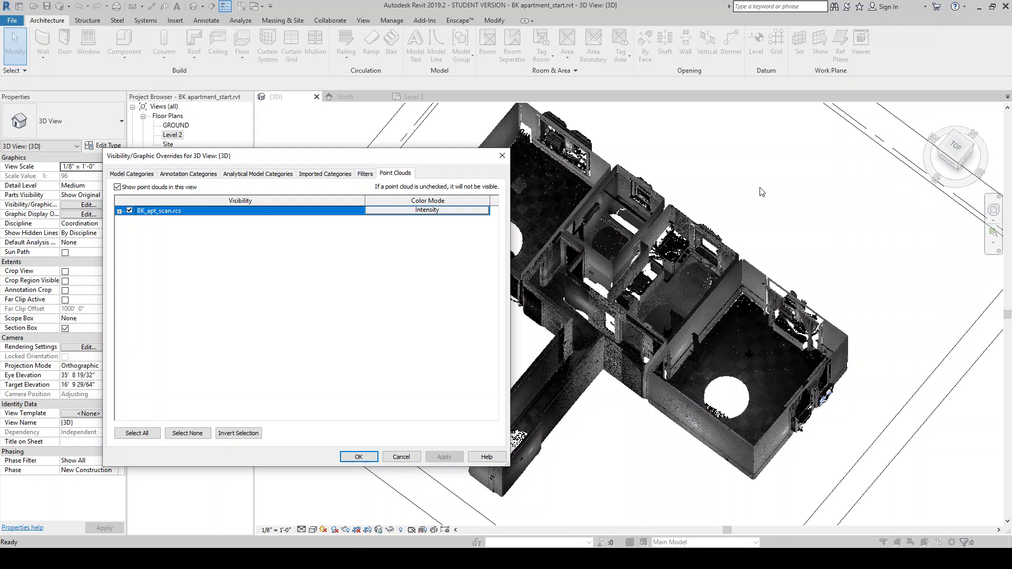
pyautogui.click(414, 212)
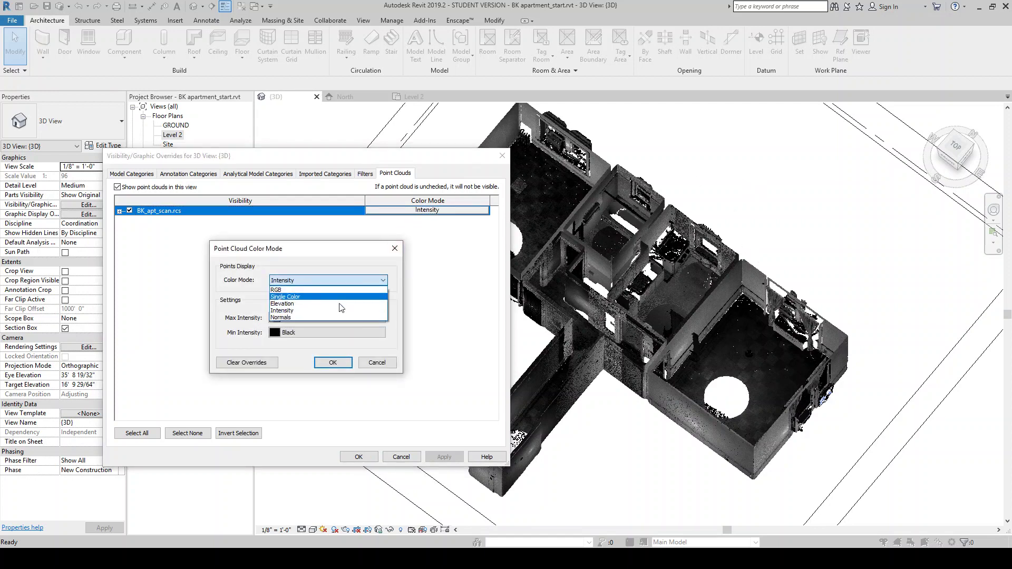
pyautogui.click(333, 317)
pyautogui.click(341, 363)
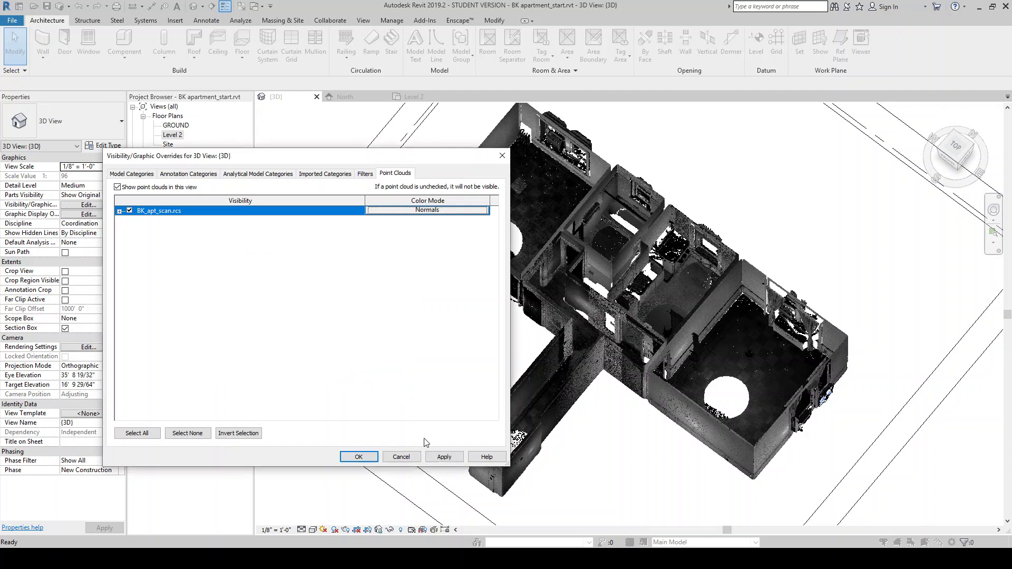
pyautogui.click(444, 457)
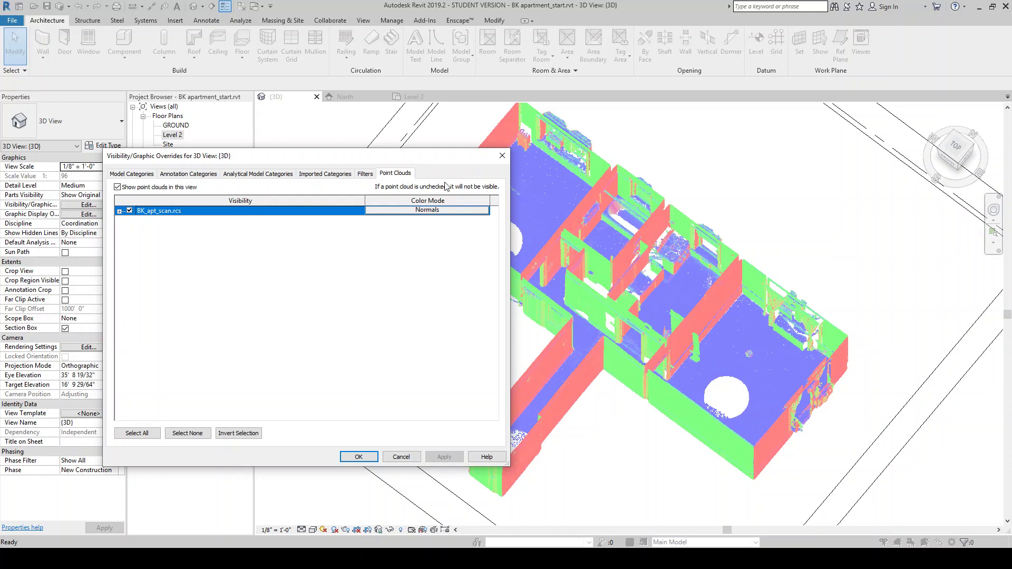
# Step: Set the scan's colour mode back to RGB, apply it and close the dialog
pyautogui.click(427, 210)
pyautogui.click(427, 209)
pyautogui.click(343, 280)
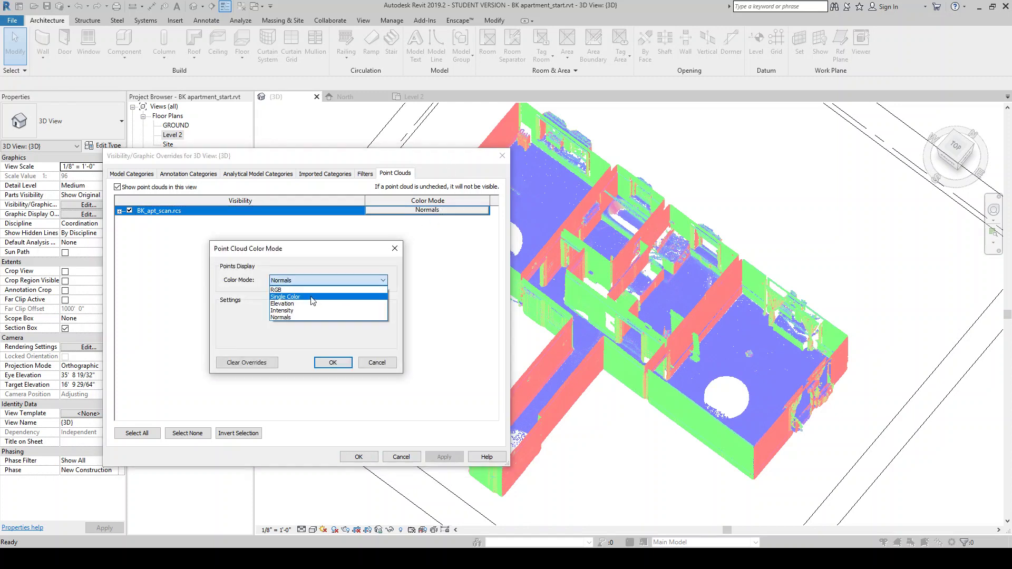
pyautogui.click(282, 290)
pyautogui.click(333, 362)
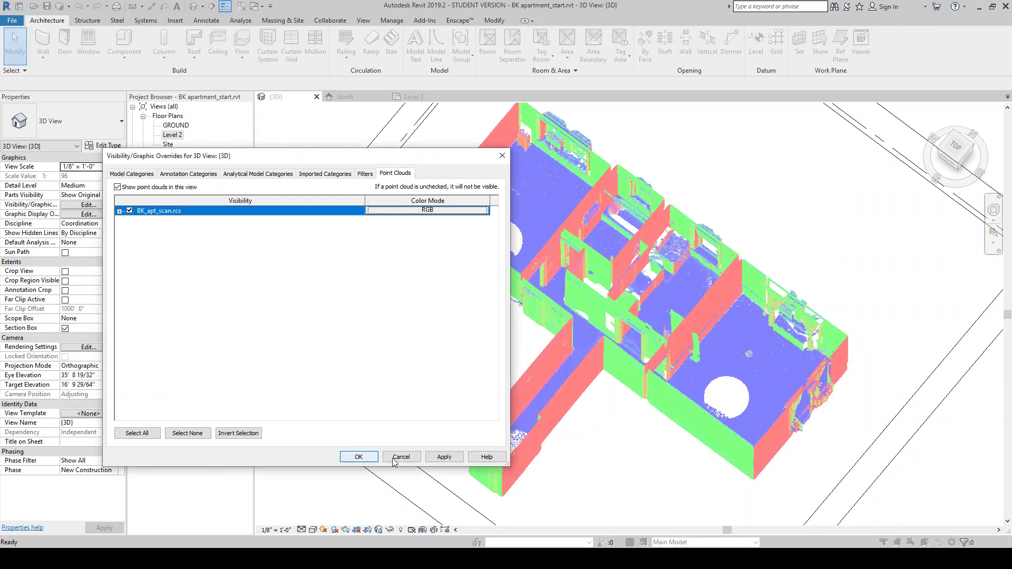
pyautogui.click(444, 457)
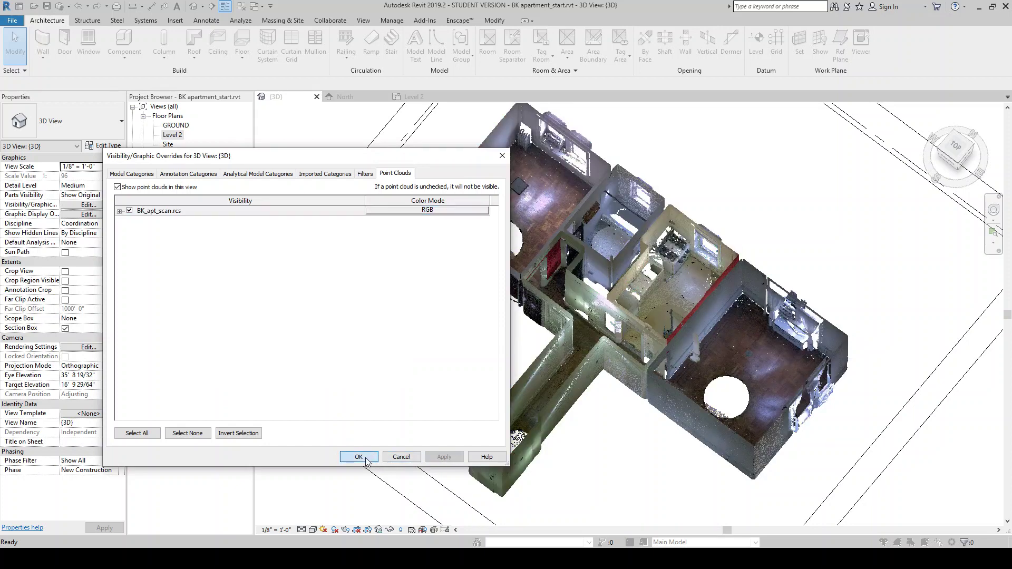
pyautogui.click(359, 457)
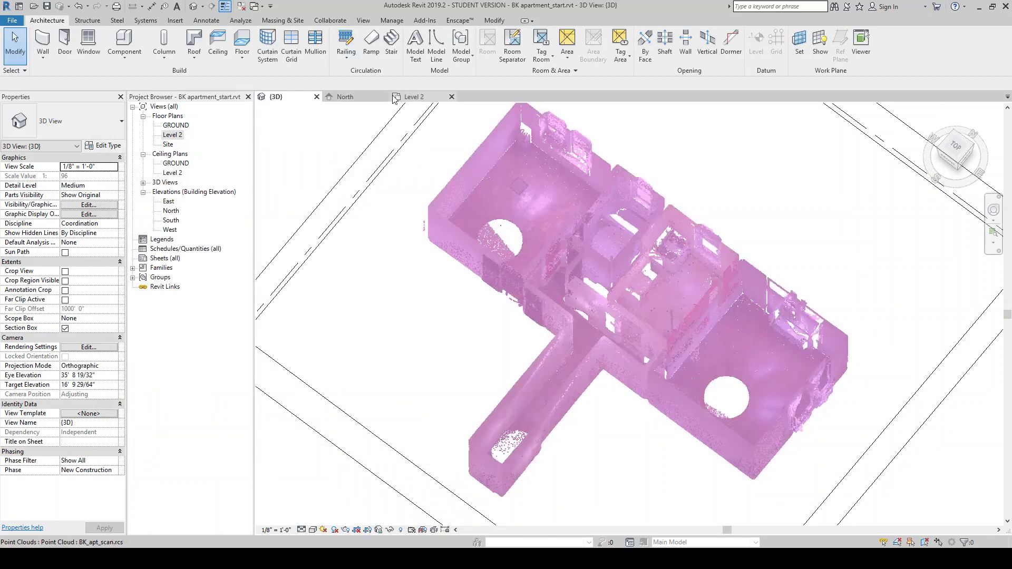
# Step: Switch the BK_apt_scan.rcs point cloud from RGB to Normals colour mode on the Level 2 plan
pyautogui.click(420, 99)
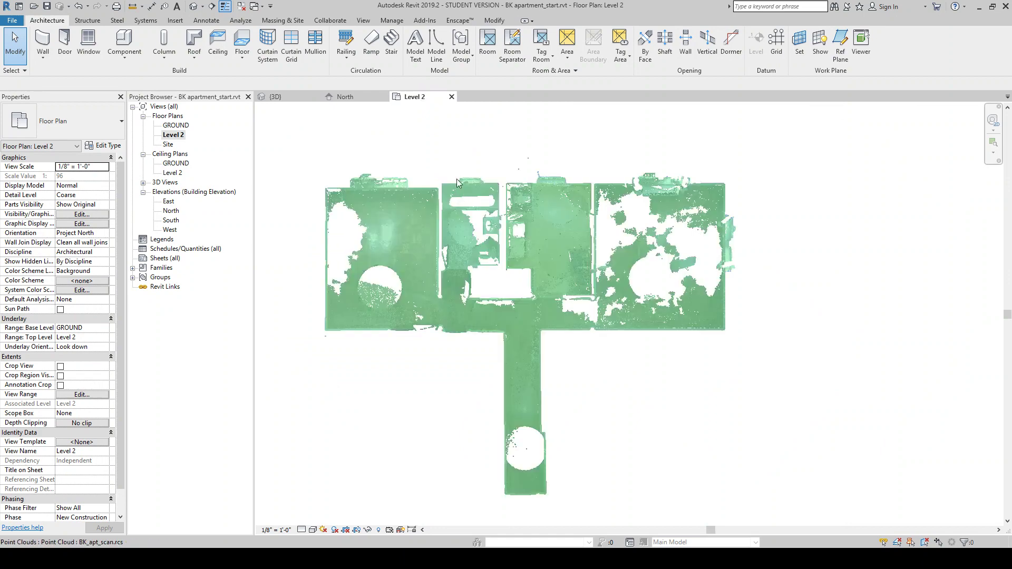
pyautogui.press('v')
pyautogui.press('g')
pyautogui.click(394, 174)
pyautogui.click(392, 210)
pyautogui.click(359, 280)
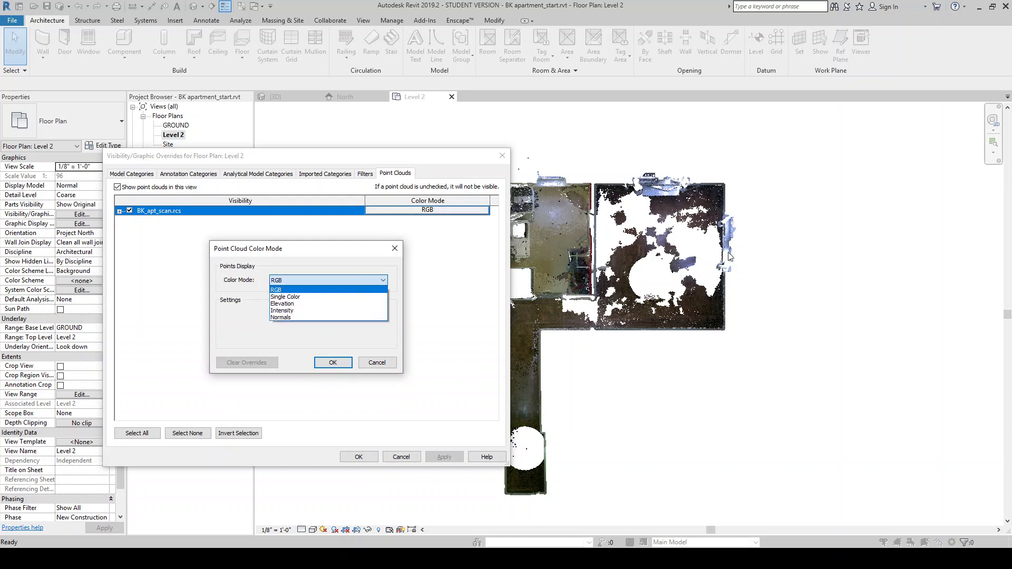
pyautogui.click(352, 278)
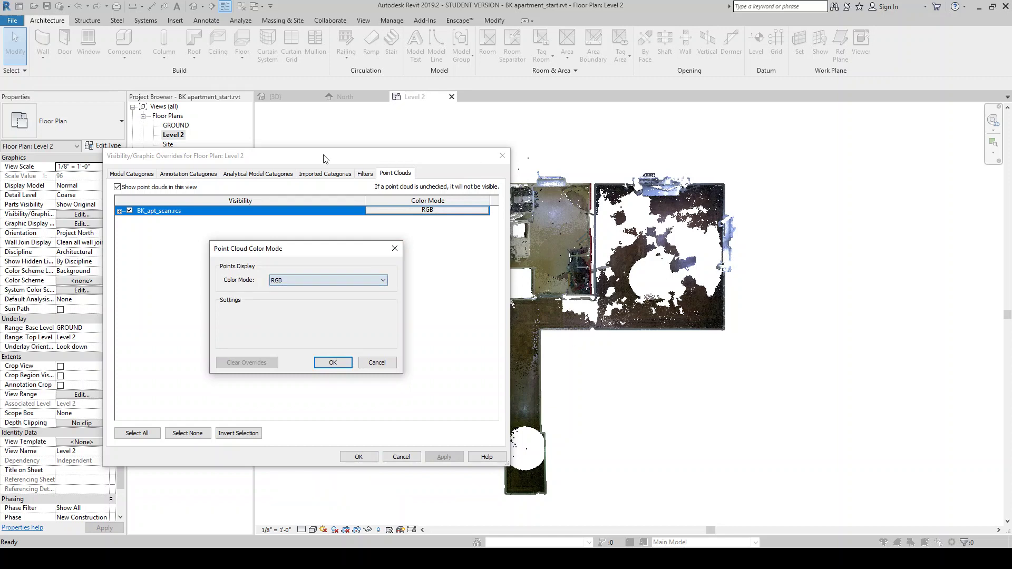
pyautogui.click(353, 280)
pyautogui.click(331, 314)
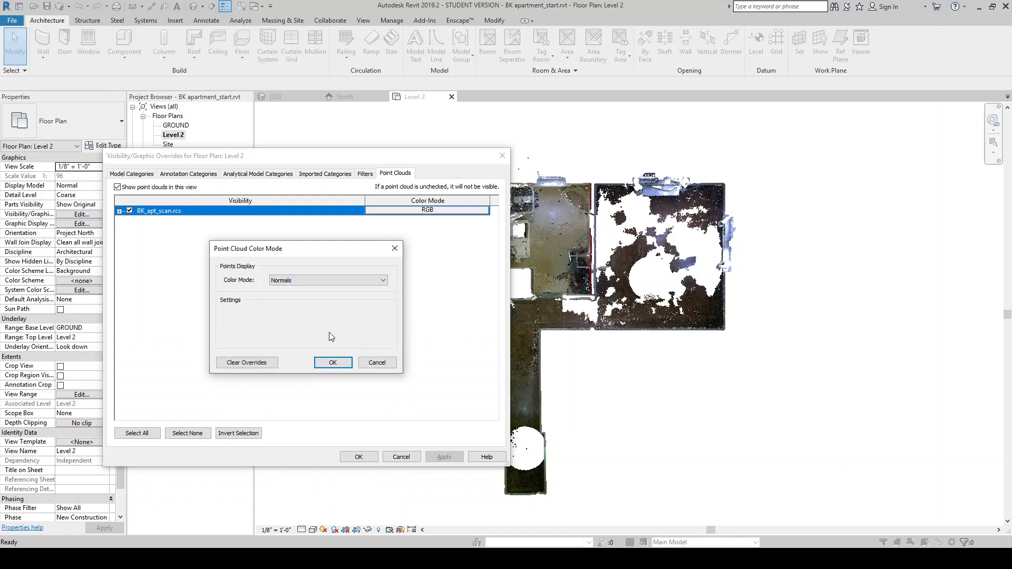
pyautogui.click(331, 363)
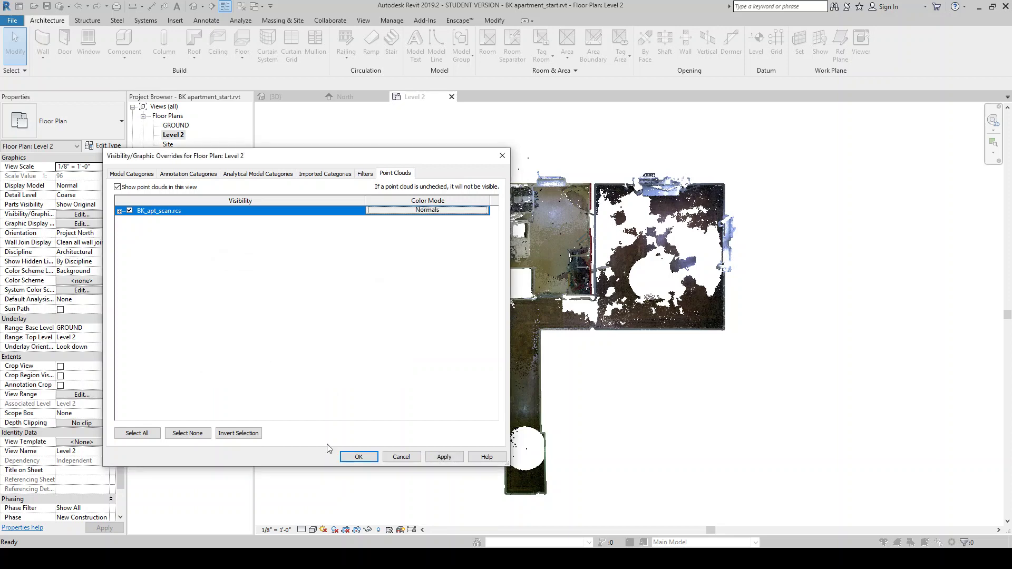
pyautogui.click(354, 457)
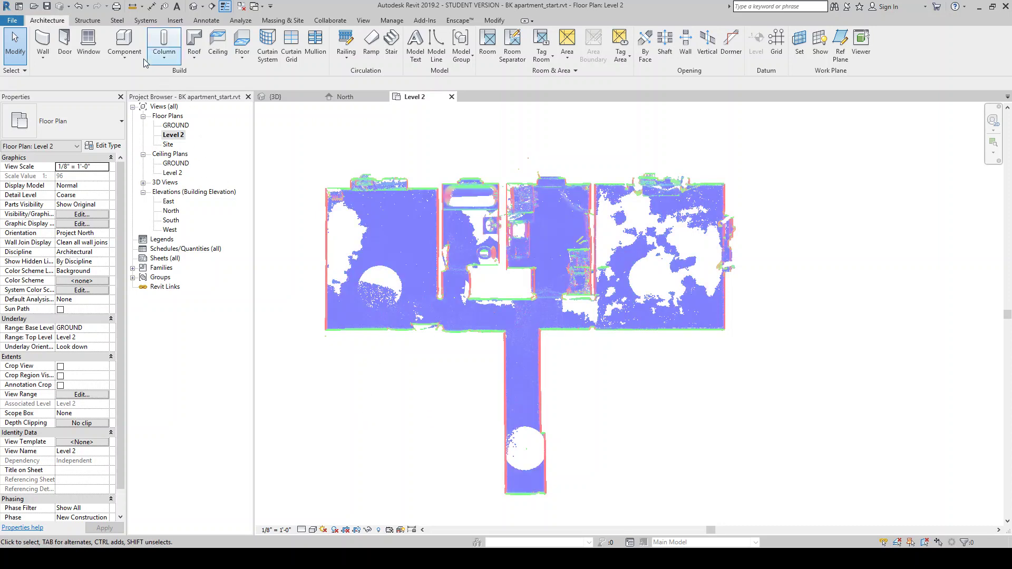
# Step: Sketch a rectangular 42'-0" by 34'-0" architectural floor from the top-right wall corner to below-left of the scan
pyautogui.click(236, 62)
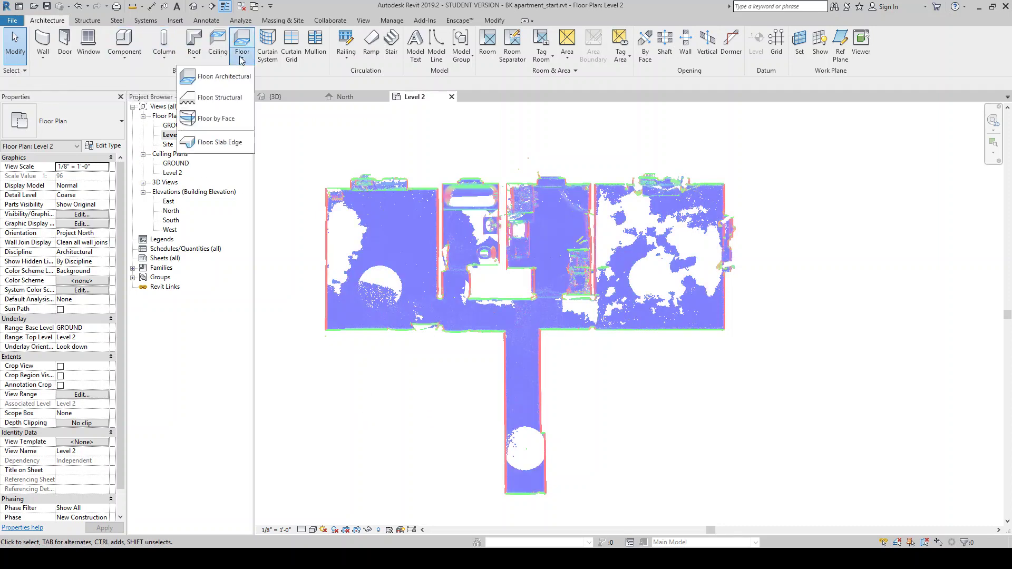
pyautogui.click(211, 72)
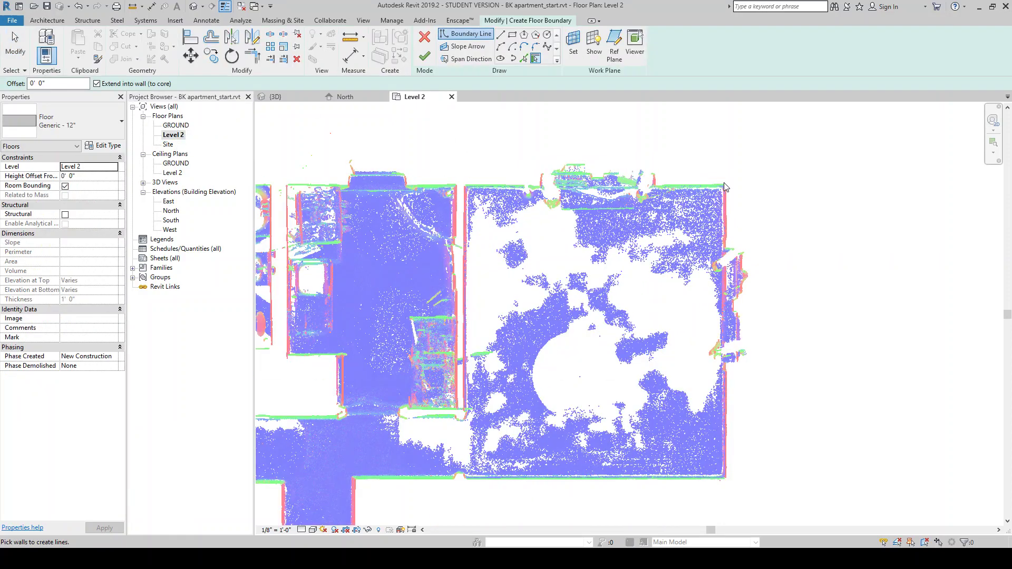
pyautogui.scroll(3, 725, 188)
pyautogui.press('r')
pyautogui.press('c')
pyautogui.scroll(4, 737, 191)
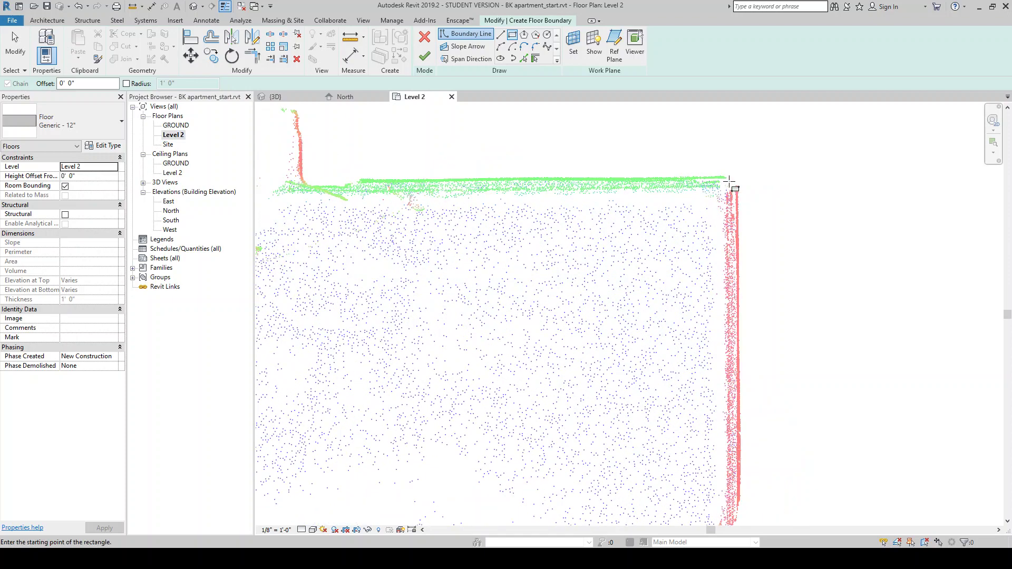
pyautogui.click(729, 181)
pyautogui.scroll(-5, 734, 163)
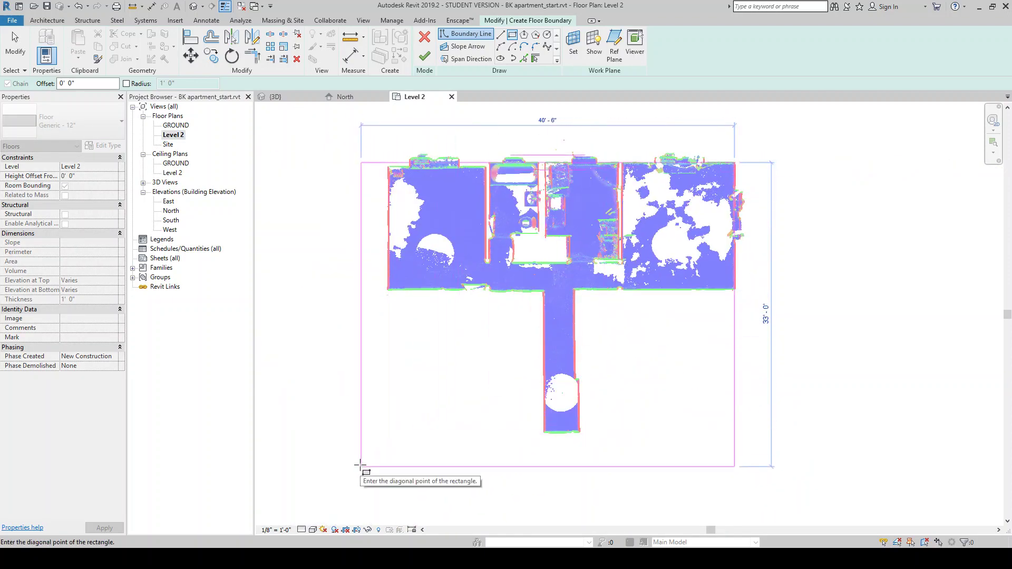
pyautogui.click(347, 476)
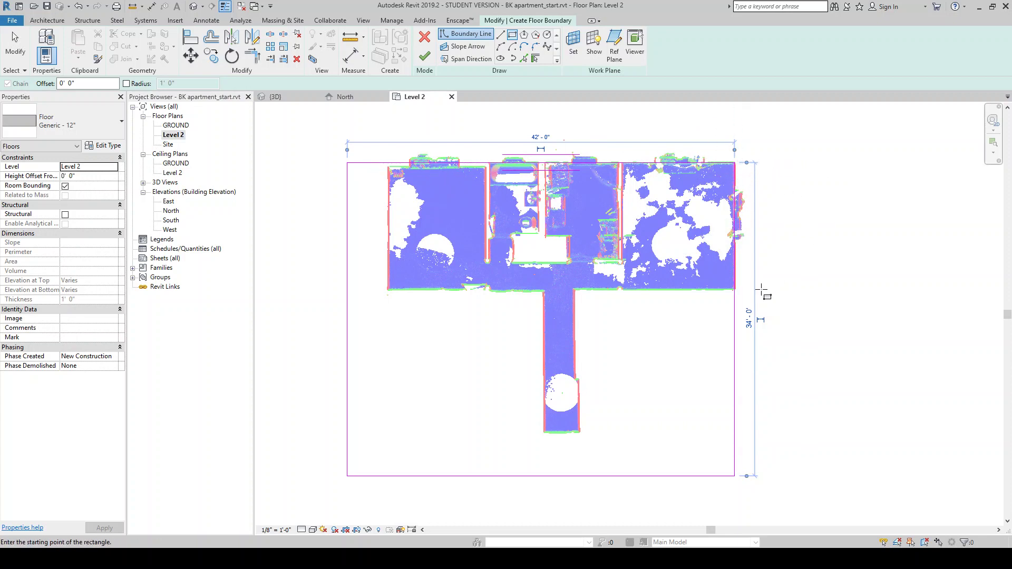
pyautogui.click(425, 56)
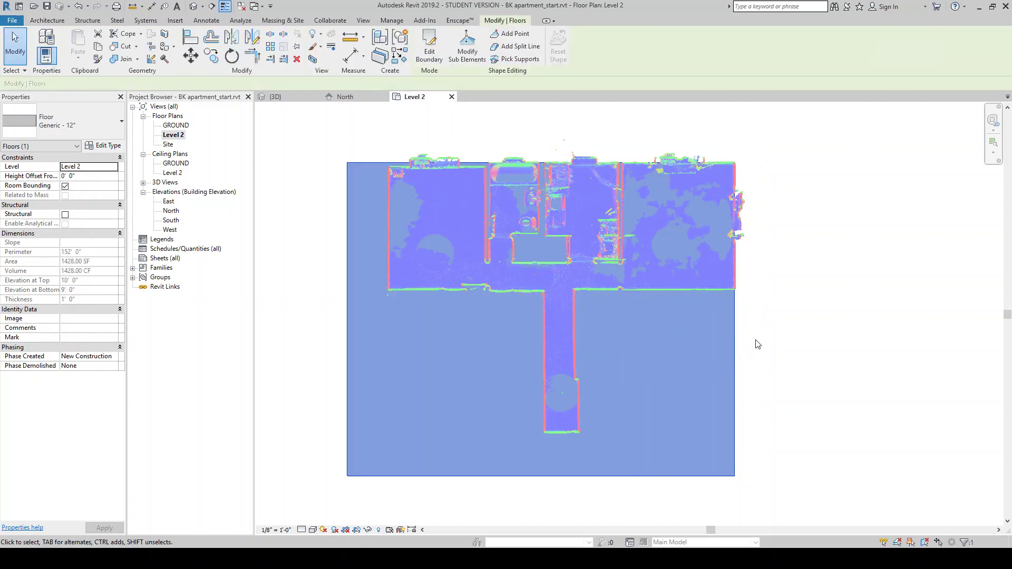
pyautogui.click(759, 336)
# Step: Zoom to fit, select the new floor and check it in 3D before returning to Level 2
pyautogui.press('z')
pyautogui.press('f')
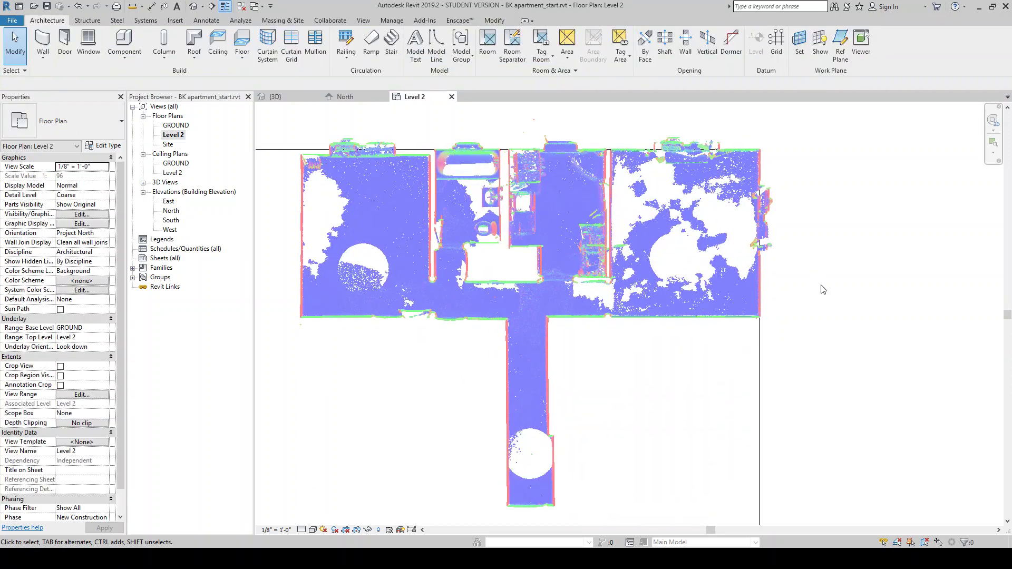
pyautogui.scroll(-1, 843, 300)
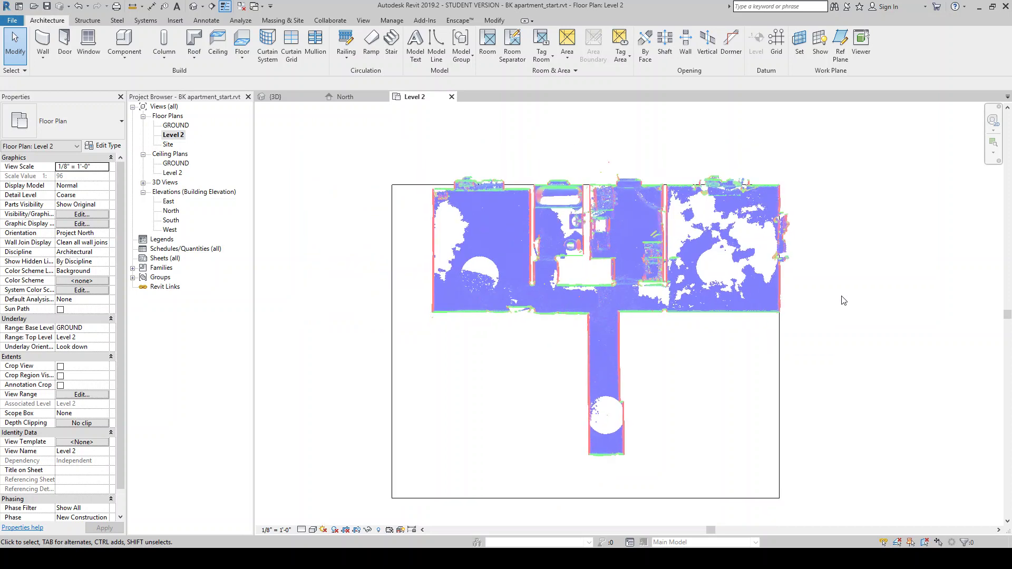
pyautogui.click(787, 344)
pyautogui.click(786, 343)
pyautogui.click(400, 305)
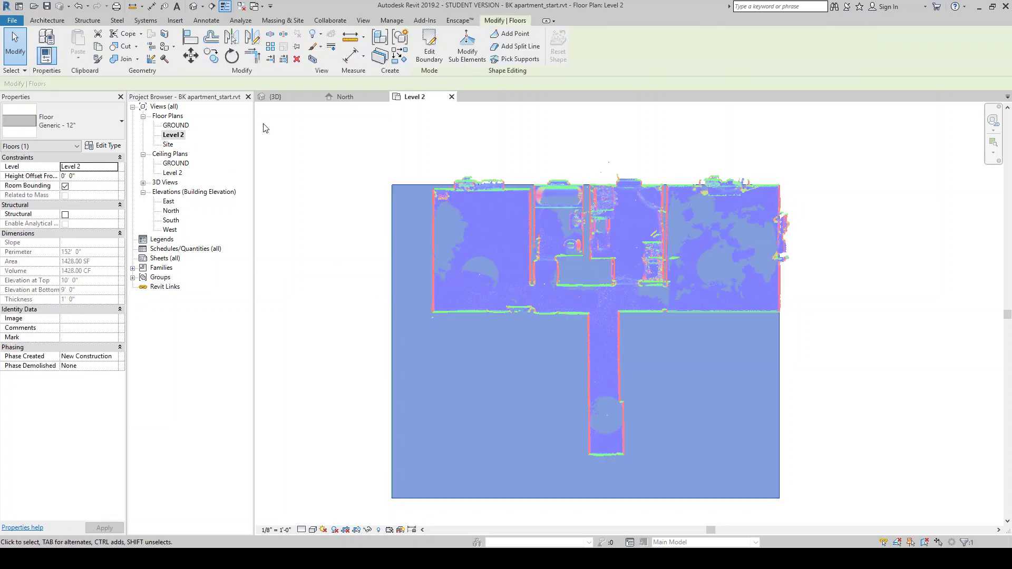
pyautogui.click(274, 97)
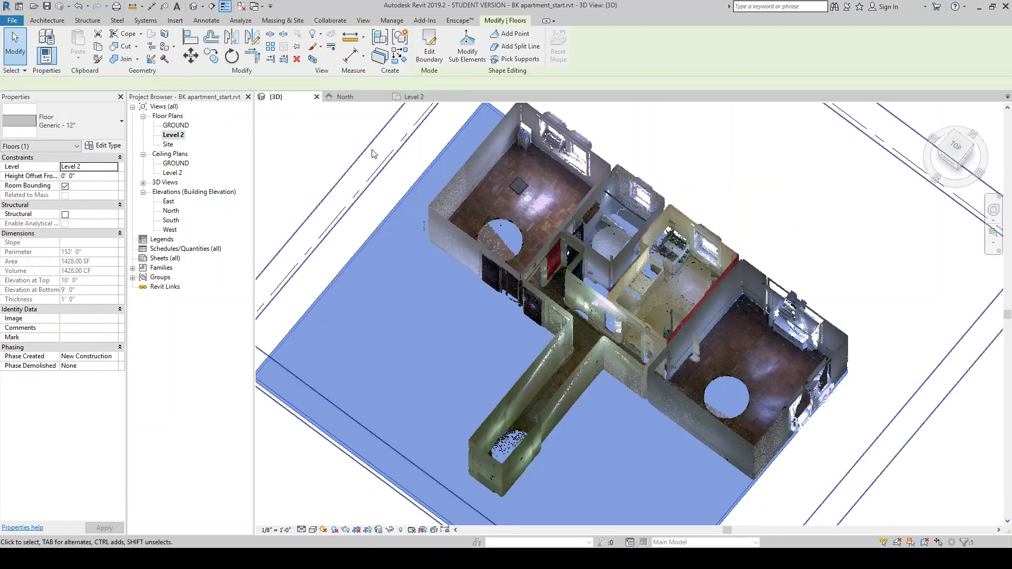
pyautogui.click(290, 176)
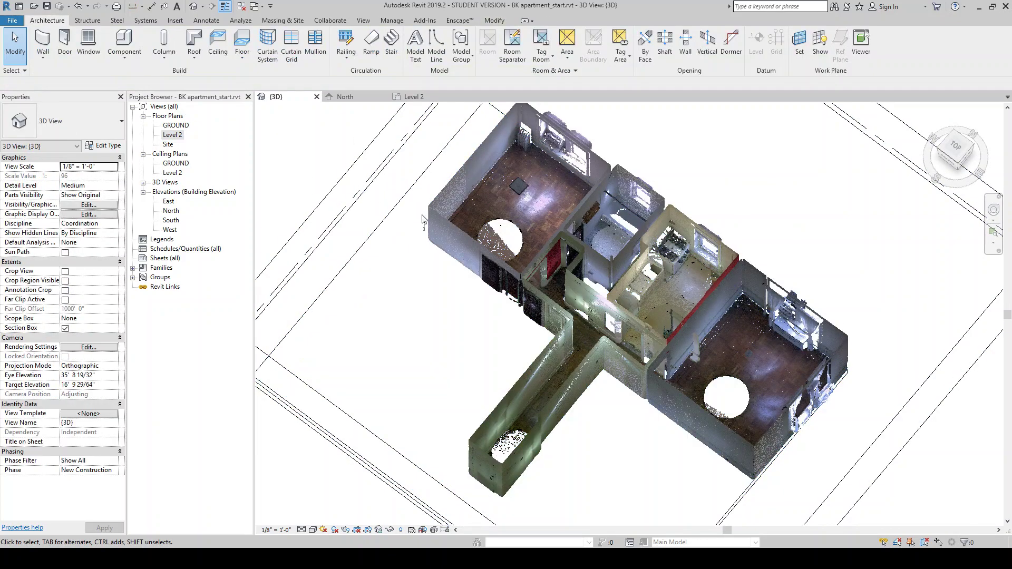
pyautogui.scroll(-2, 432, 225)
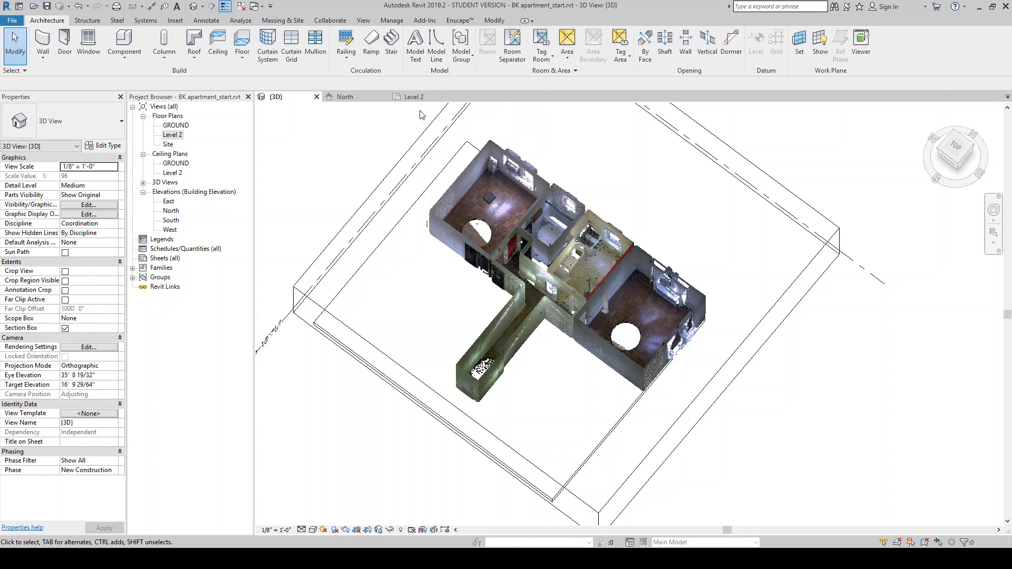
pyautogui.click(410, 97)
# Step: Set the floor's Height Offset From Level to .5 and apply it
pyautogui.click(392, 222)
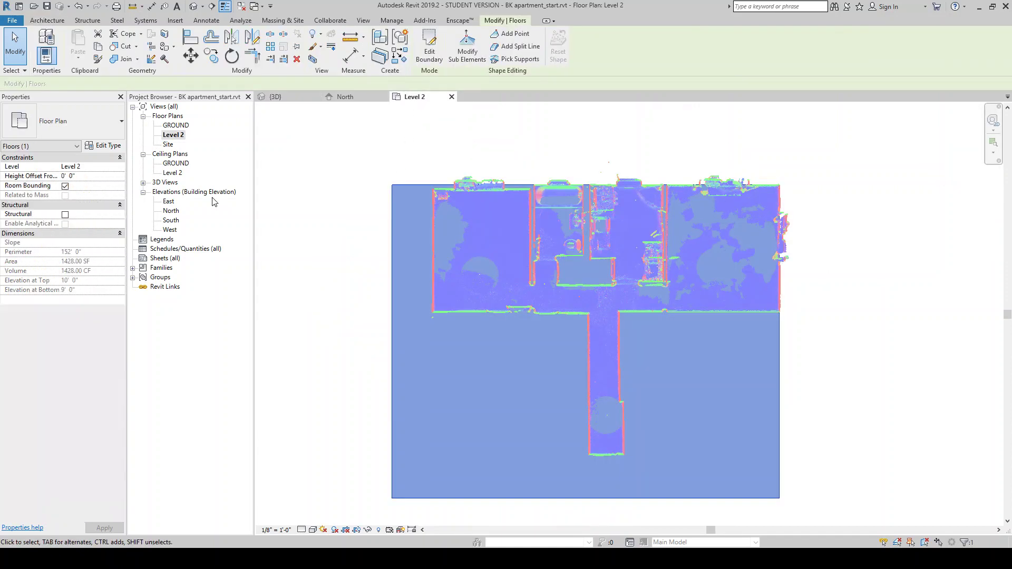
pyautogui.click(85, 176)
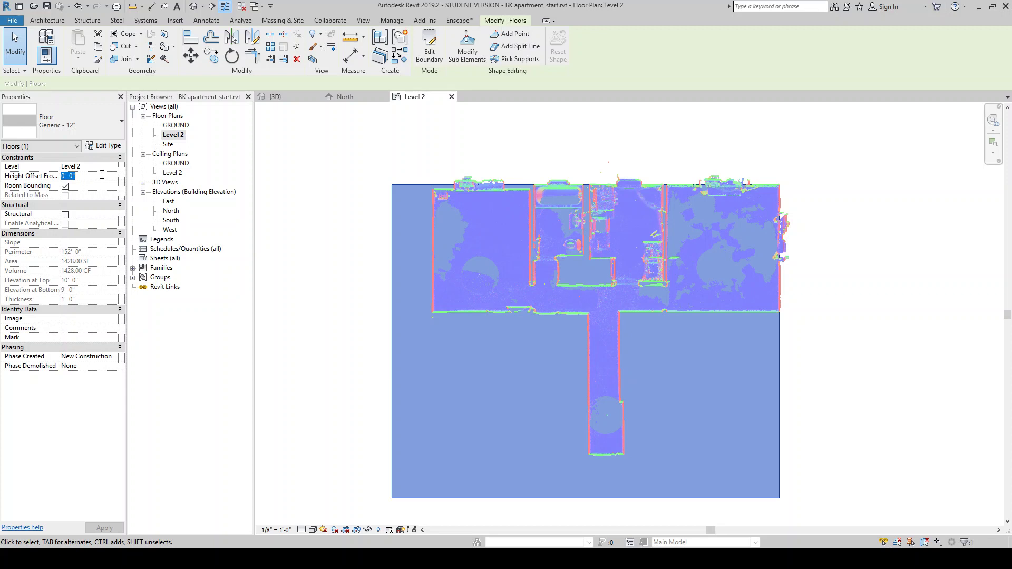
pyautogui.write('.5')
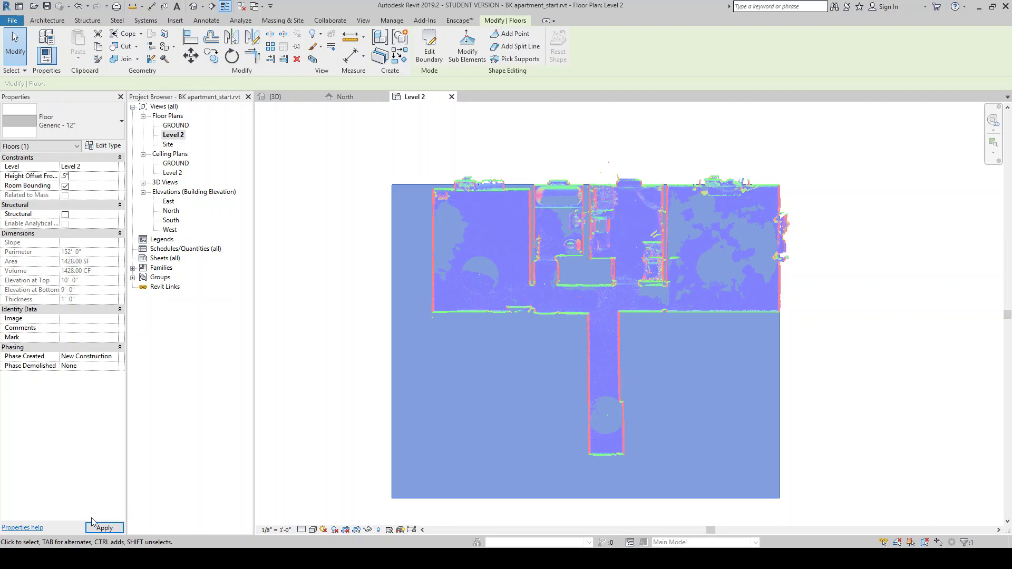
pyautogui.click(98, 526)
# Step: Delete the 1/2" from the floor's Height Offset From Level, leaving 0' 0"
pyautogui.click(352, 297)
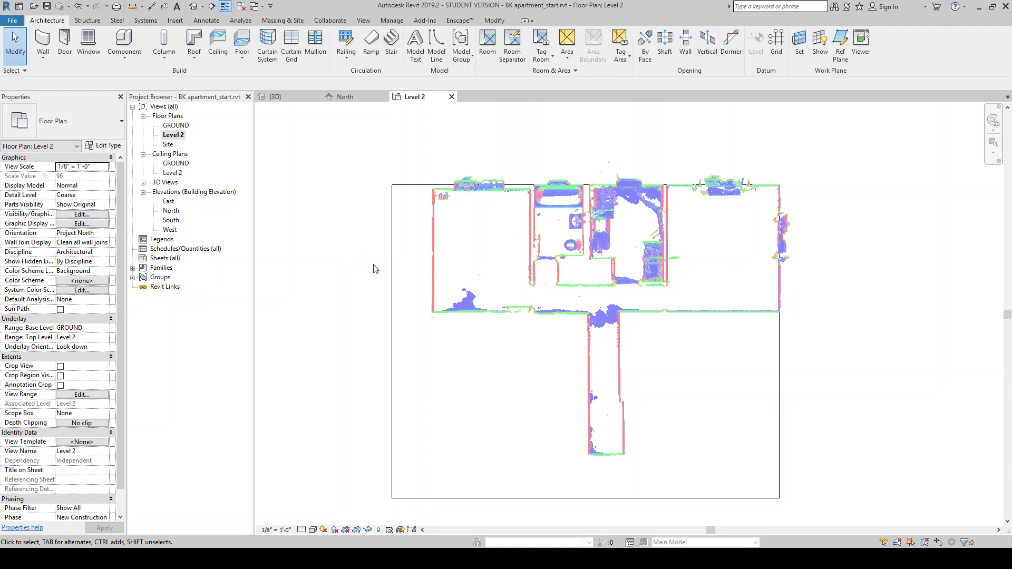
pyautogui.click(391, 253)
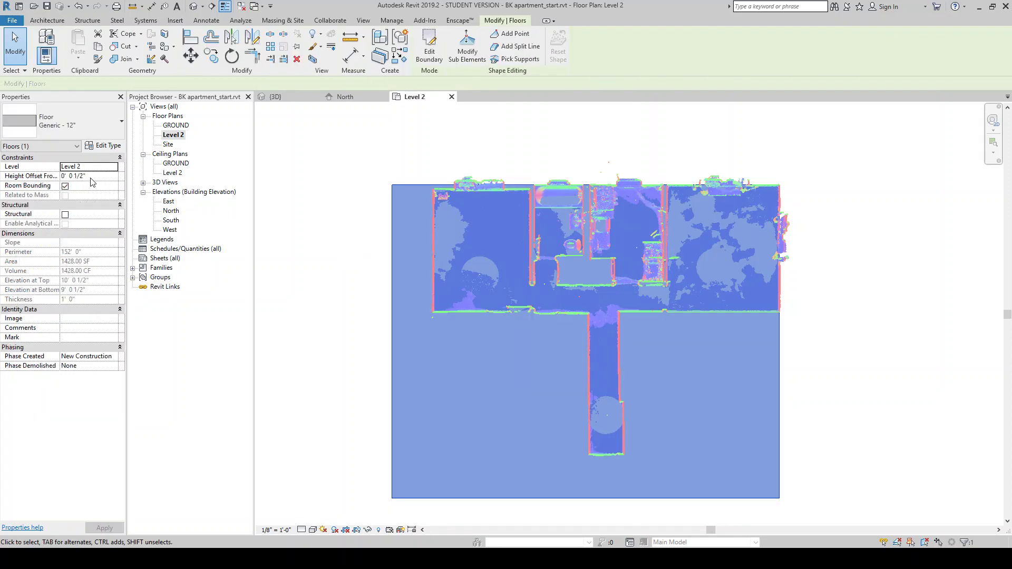
pyautogui.click(91, 177)
pyautogui.moveTo(83, 177); pyautogui.dragTo(75, 180)
pyautogui.press('BackSpace')
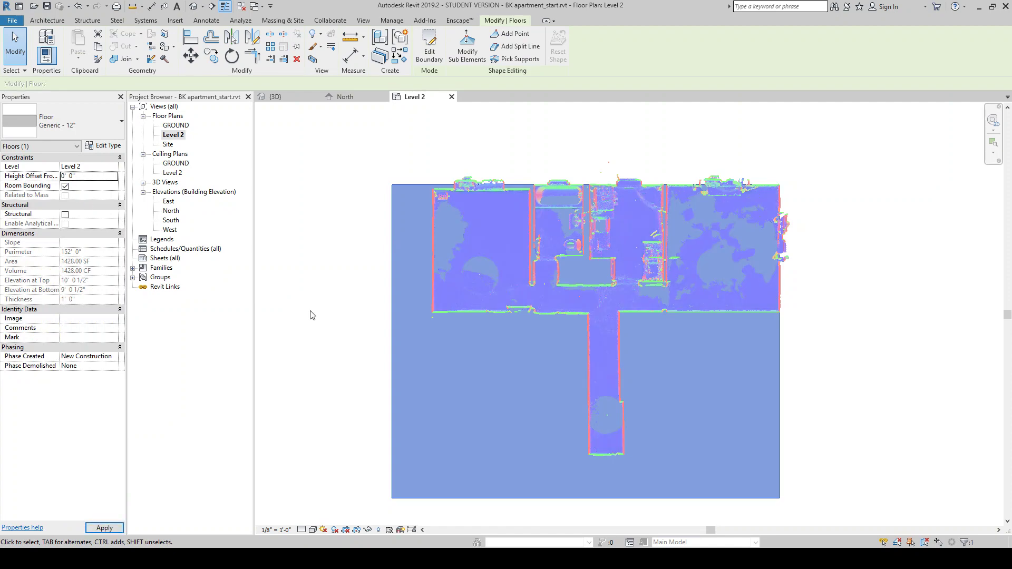
pyautogui.click(317, 316)
pyautogui.scroll(3, 609, 187)
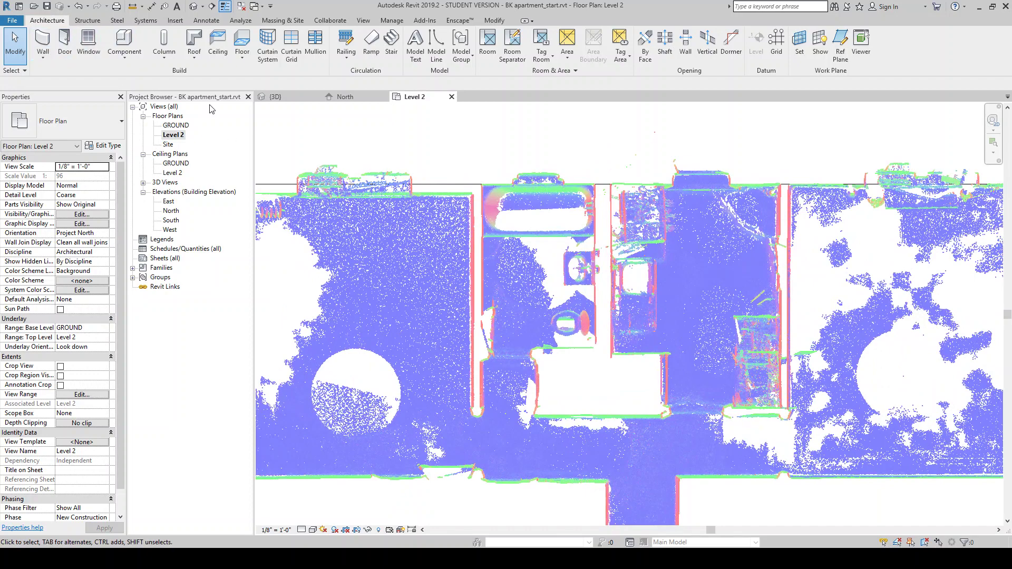
pyautogui.scroll(-3, 558, 216)
pyautogui.scroll(1, 514, 197)
pyautogui.scroll(-1, 500, 216)
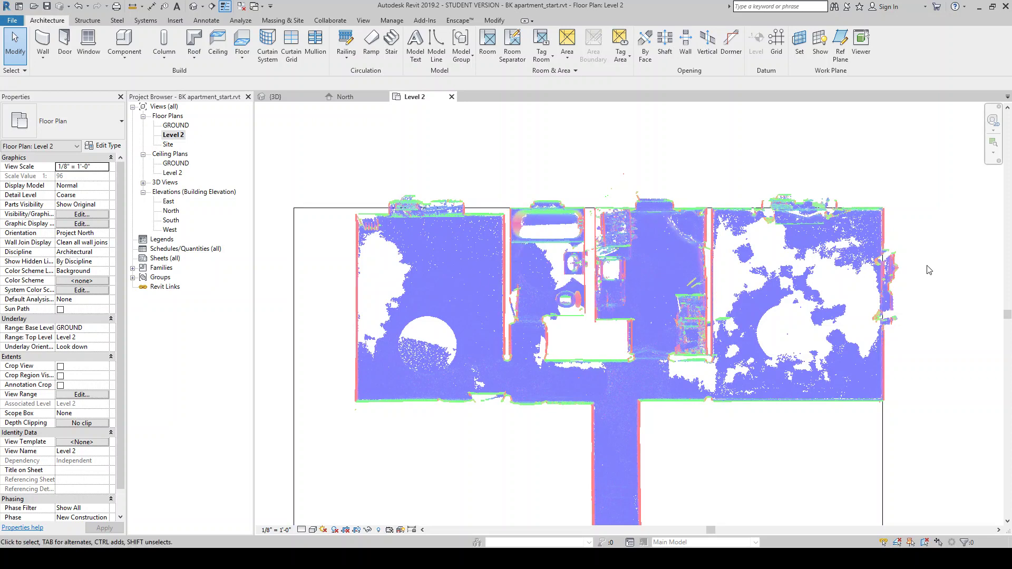
pyautogui.scroll(4, 506, 233)
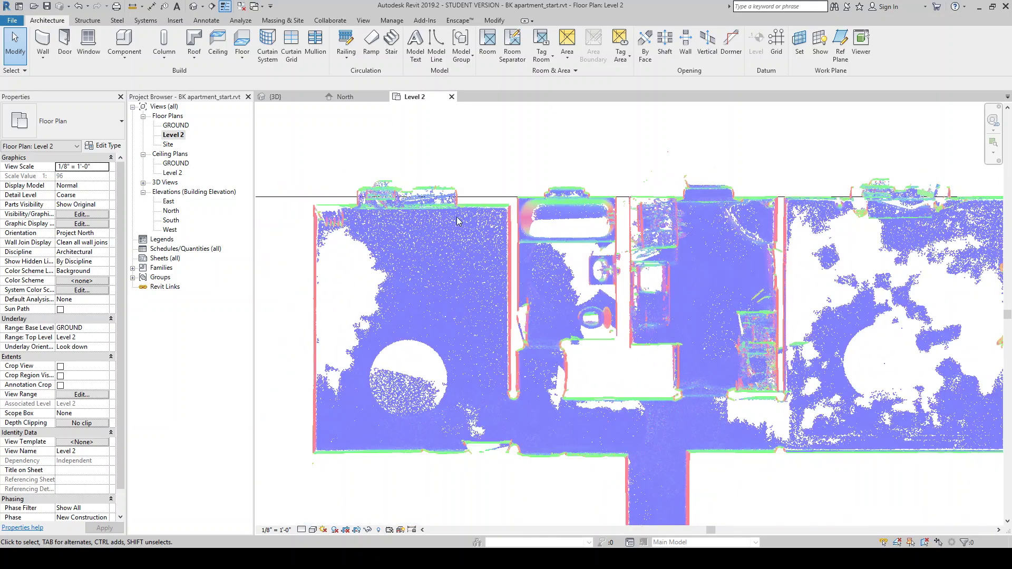
pyautogui.scroll(3, 481, 206)
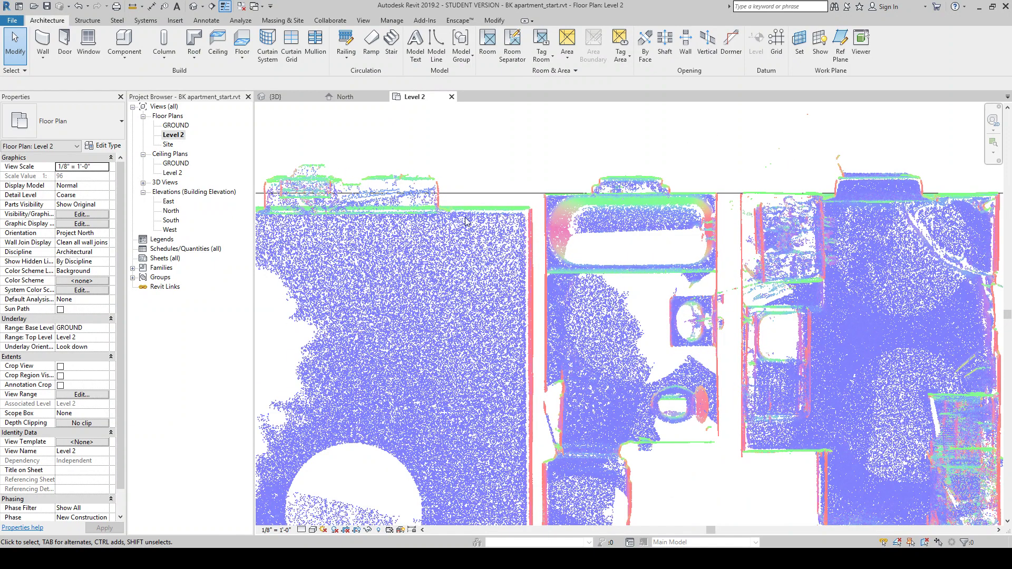
pyautogui.scroll(-2, 576, 188)
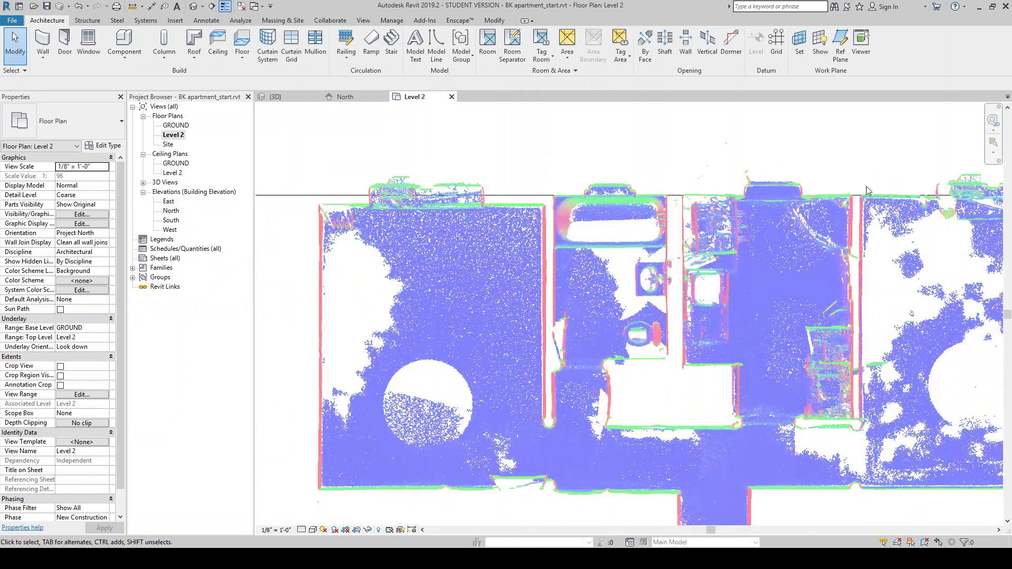
pyautogui.scroll(2, 451, 207)
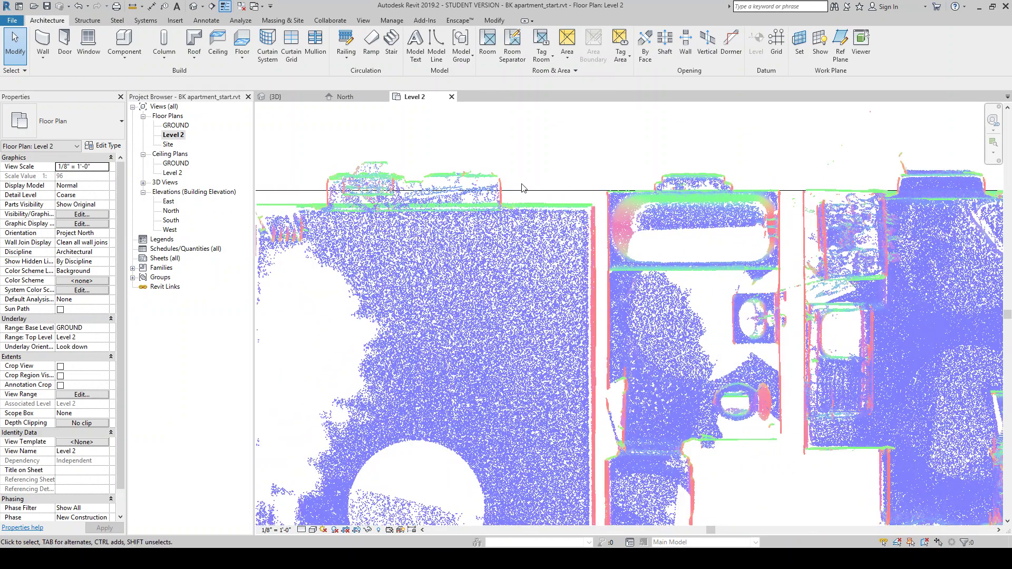
pyautogui.scroll(-1, 614, 205)
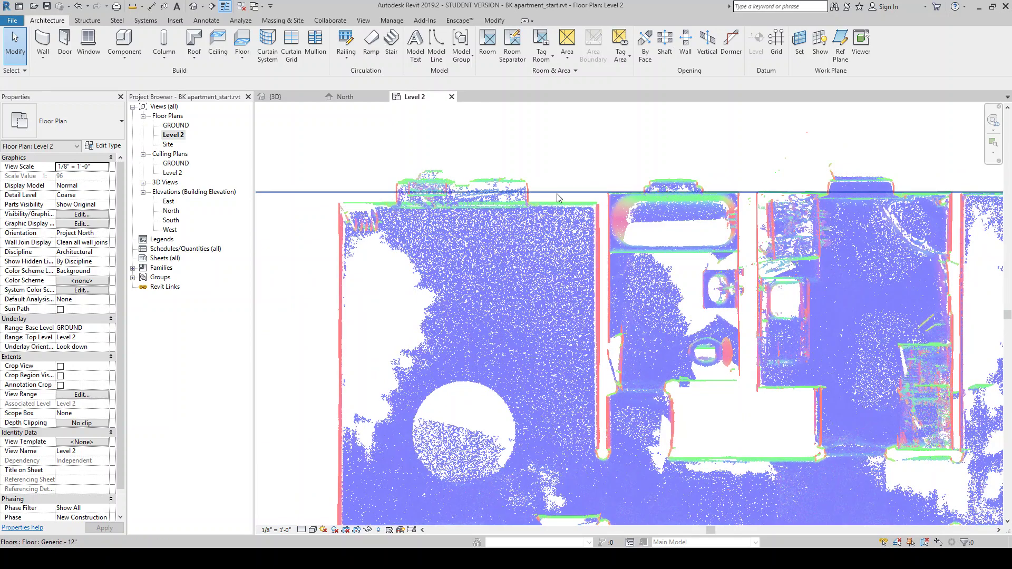
pyautogui.scroll(1, 557, 194)
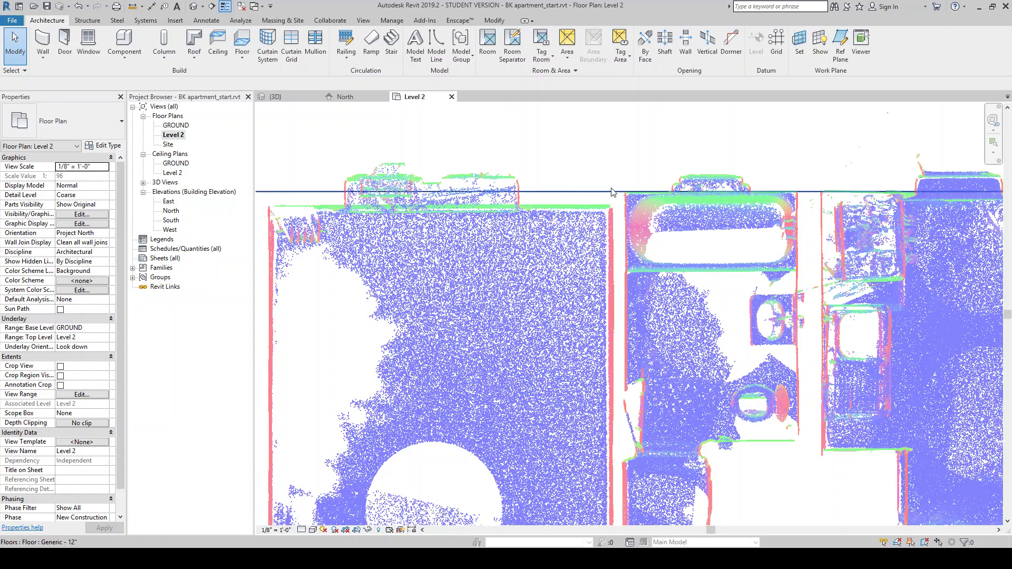
pyautogui.scroll(-2, 421, 216)
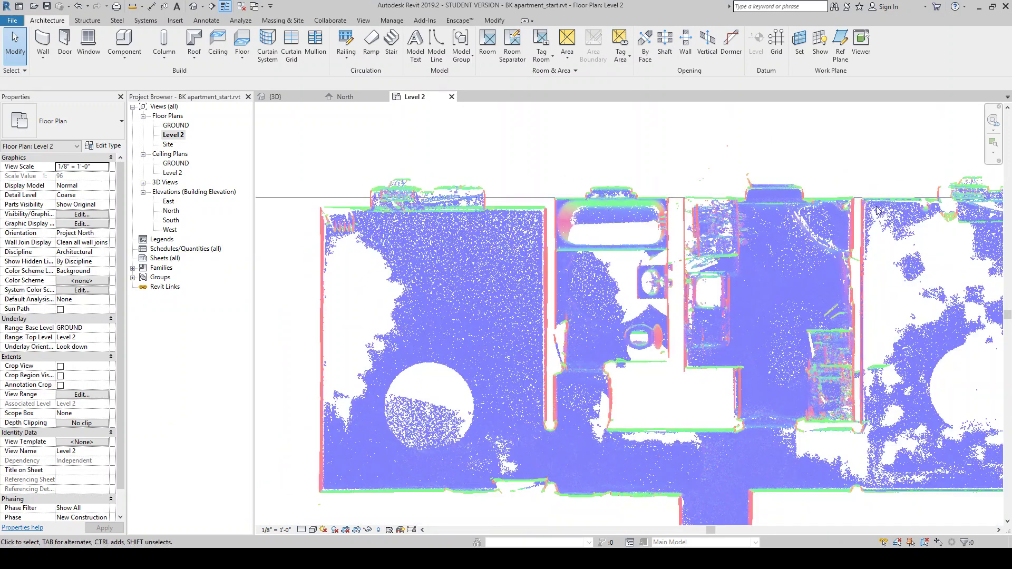
pyautogui.scroll(-2, 742, 242)
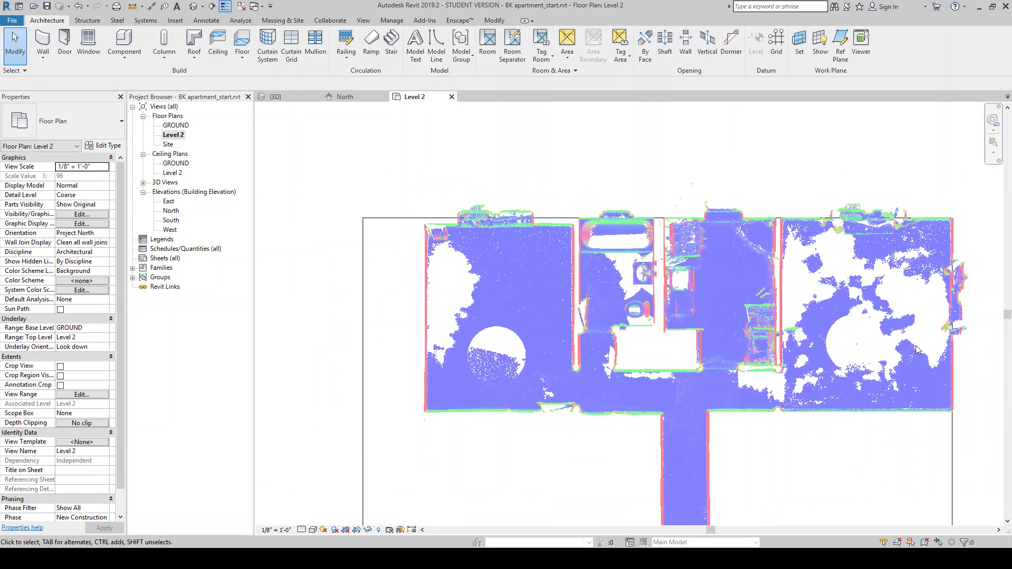
pyautogui.scroll(1, 763, 463)
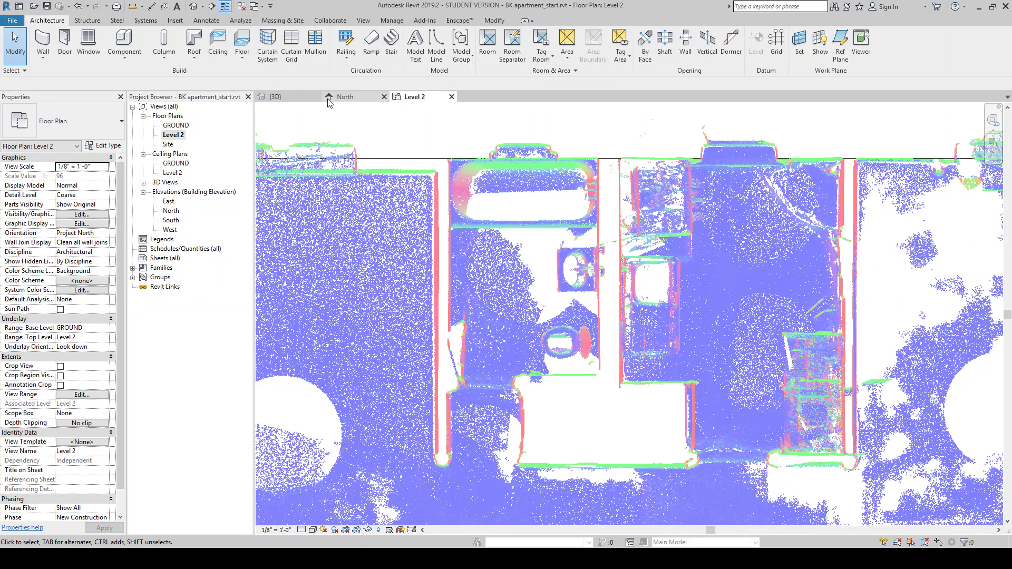
pyautogui.click(275, 96)
pyautogui.scroll(5, 585, 246)
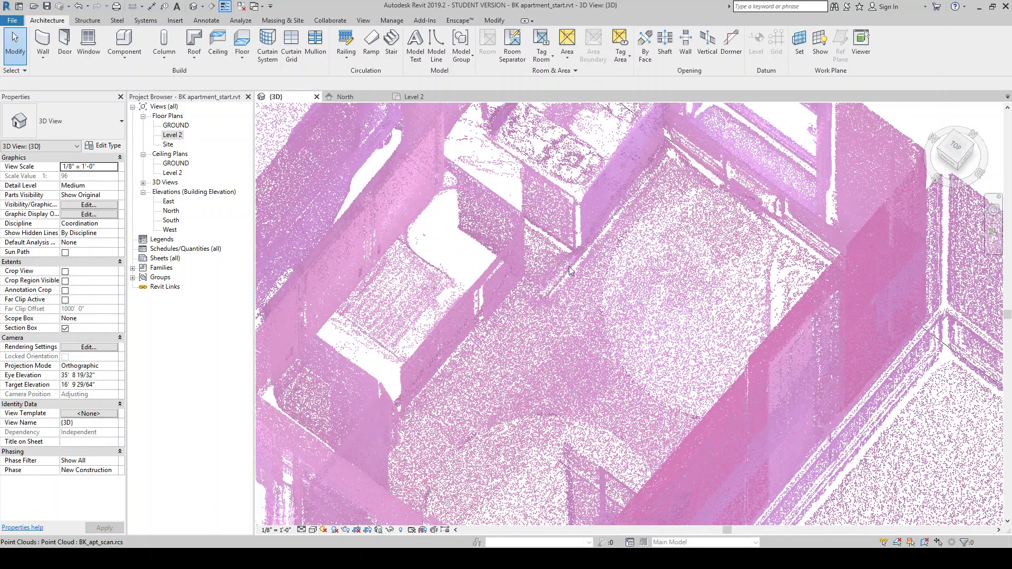
pyautogui.scroll(-2, 691, 216)
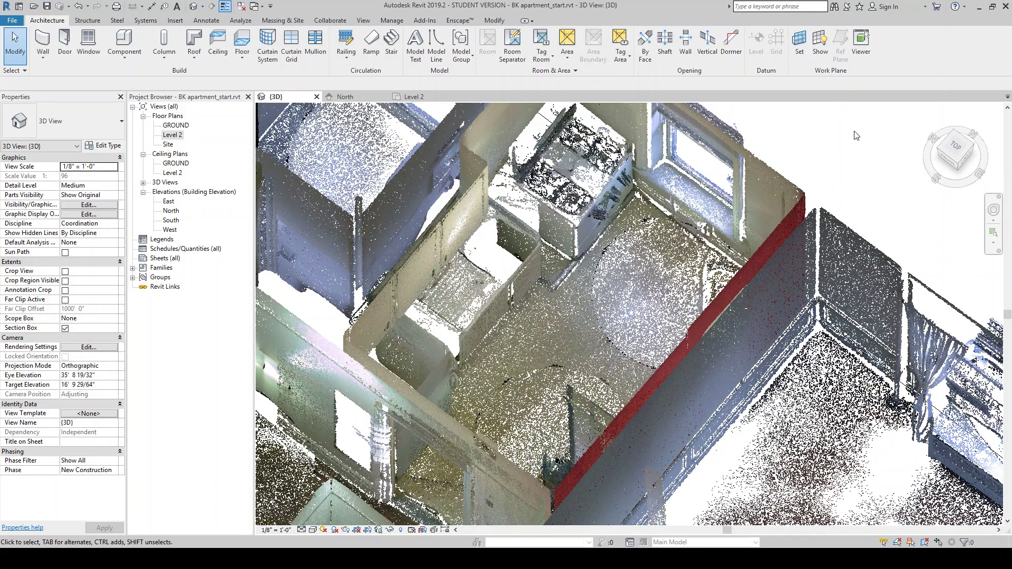
pyautogui.scroll(-5, 689, 279)
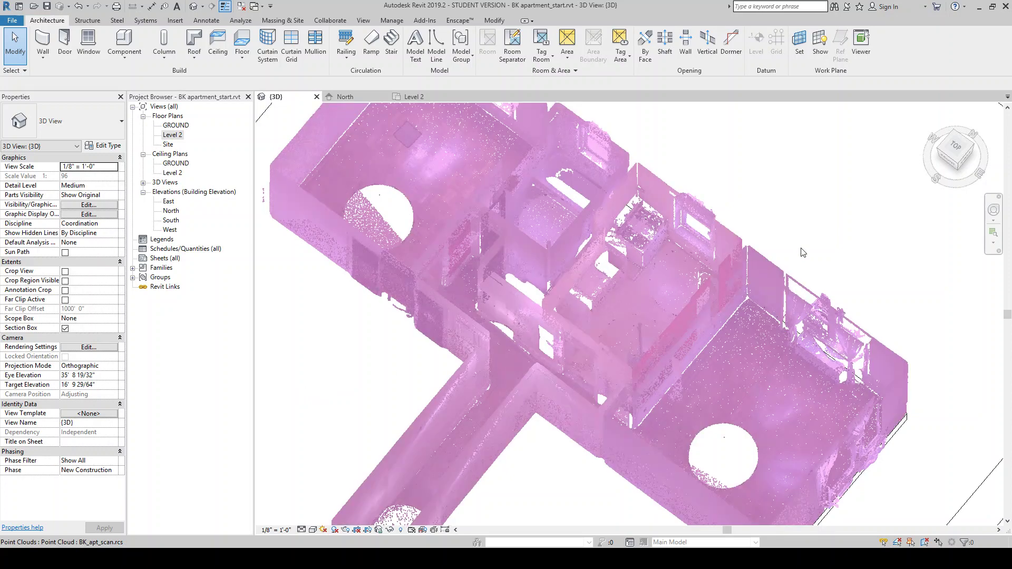
pyautogui.click(414, 97)
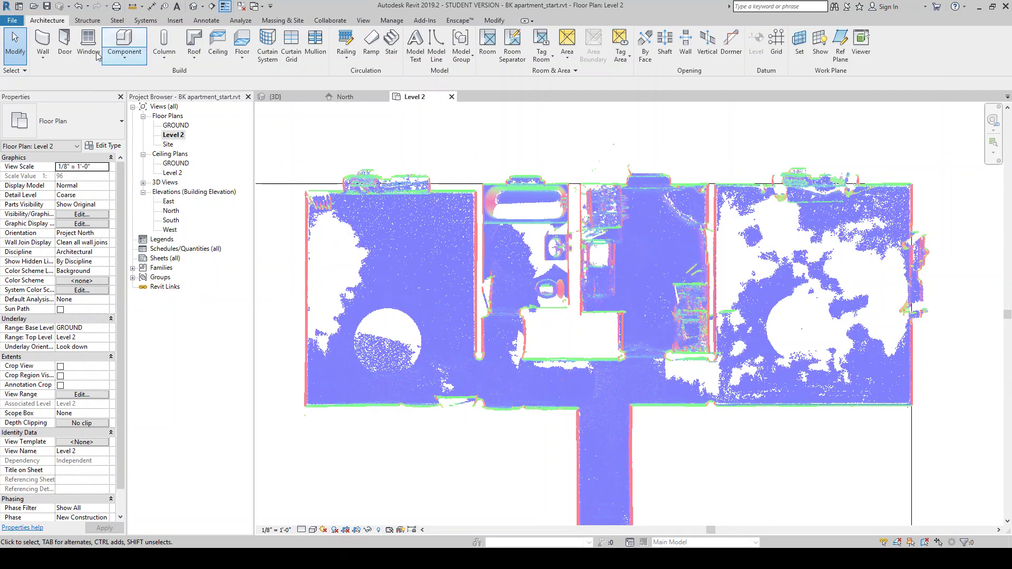
# Step: Start a wall of type Exterior - Brick on CMU with location line Finish Face: Interior
pyautogui.click(50, 44)
pyautogui.click(58, 129)
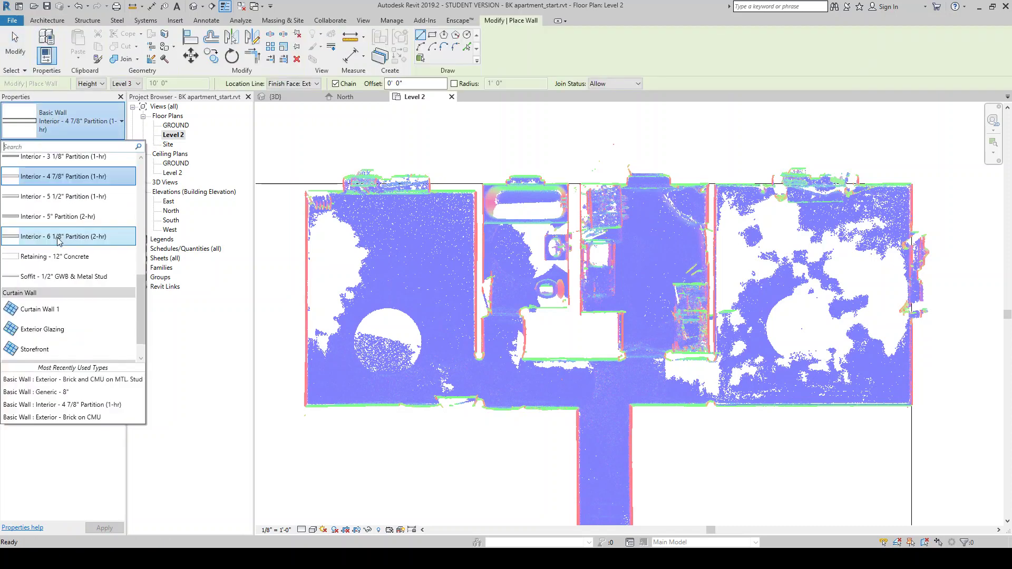
pyautogui.moveTo(141, 282); pyautogui.dragTo(145, 165)
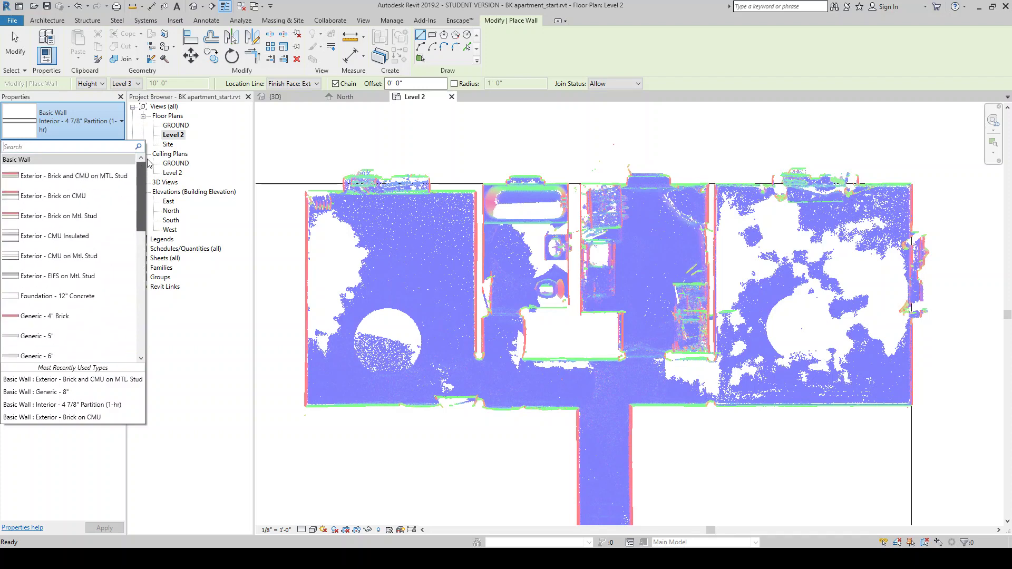
pyautogui.click(66, 196)
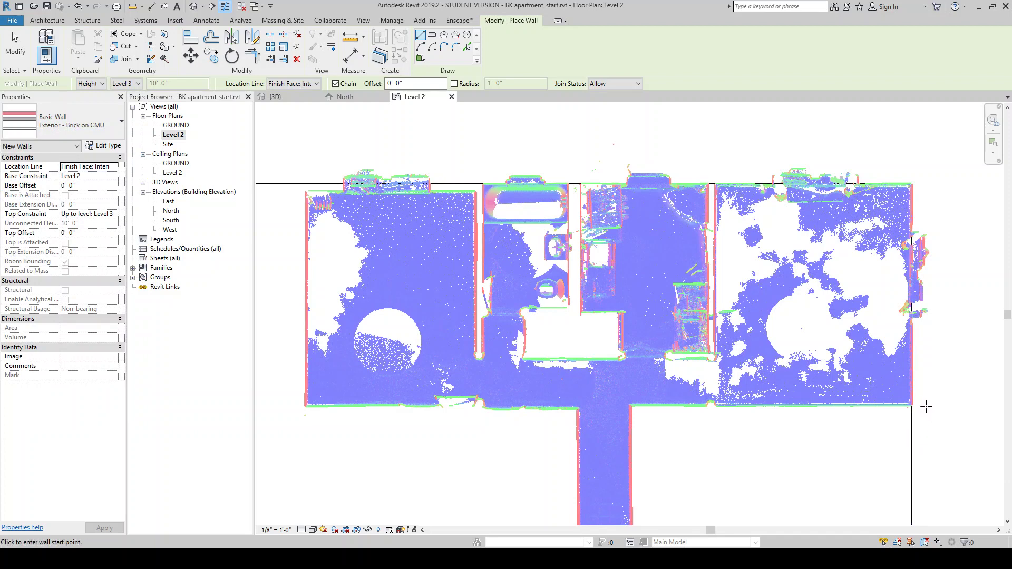
pyautogui.scroll(-2, 839, 322)
pyautogui.scroll(3, 881, 348)
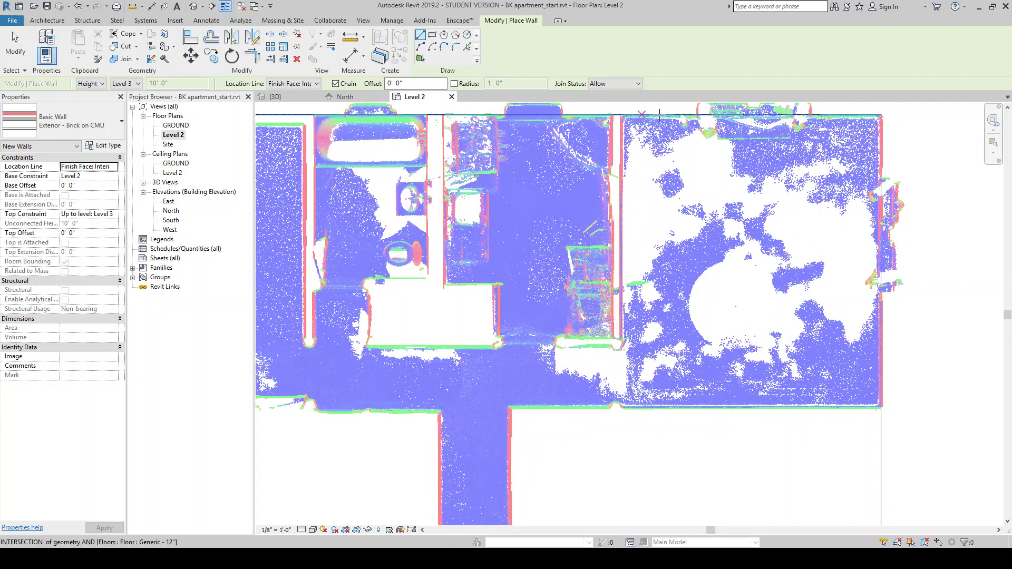
pyautogui.click(316, 83)
pyautogui.click(310, 119)
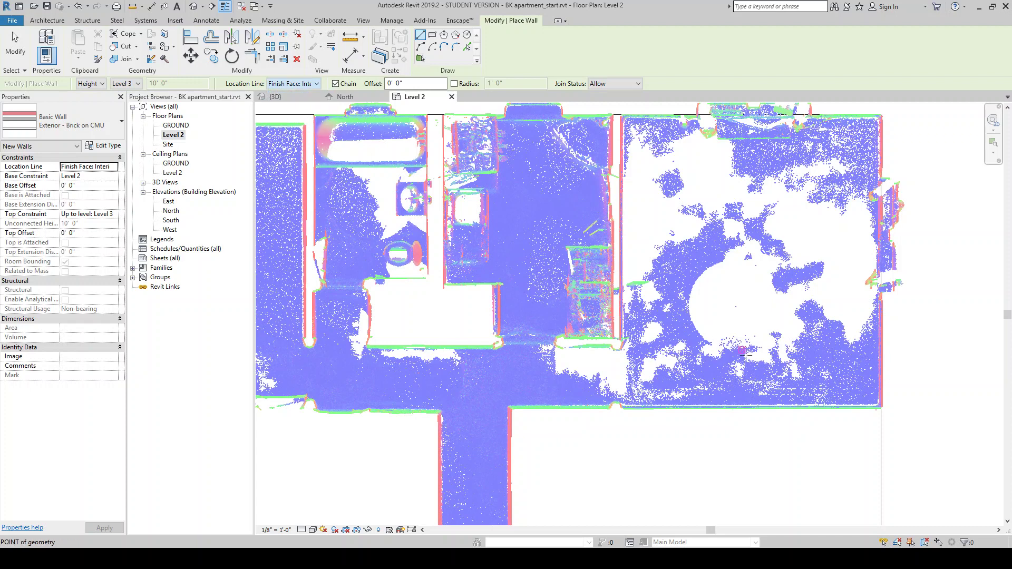
# Step: Chain walls from the bottom-right corner up to the top-right, across to the bathroom, and on to the upper-left
pyautogui.click(880, 404)
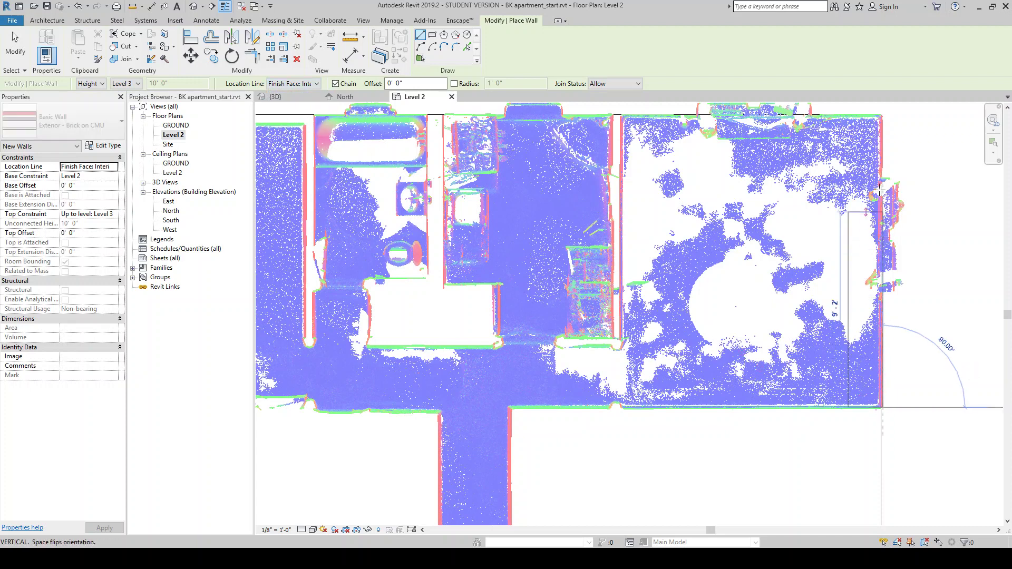
pyautogui.click(881, 112)
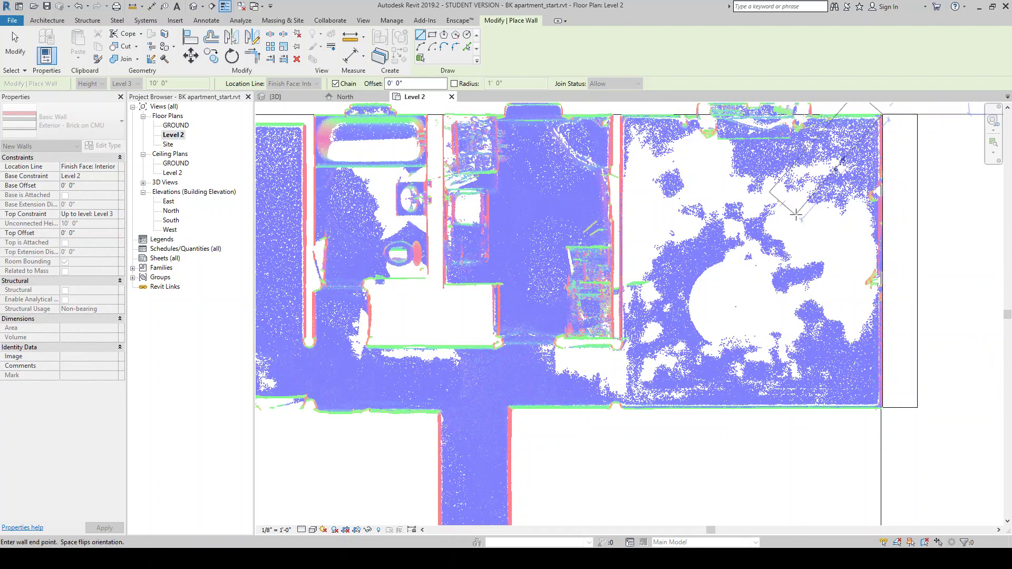
pyautogui.scroll(-3, 493, 125)
pyautogui.scroll(5, 497, 157)
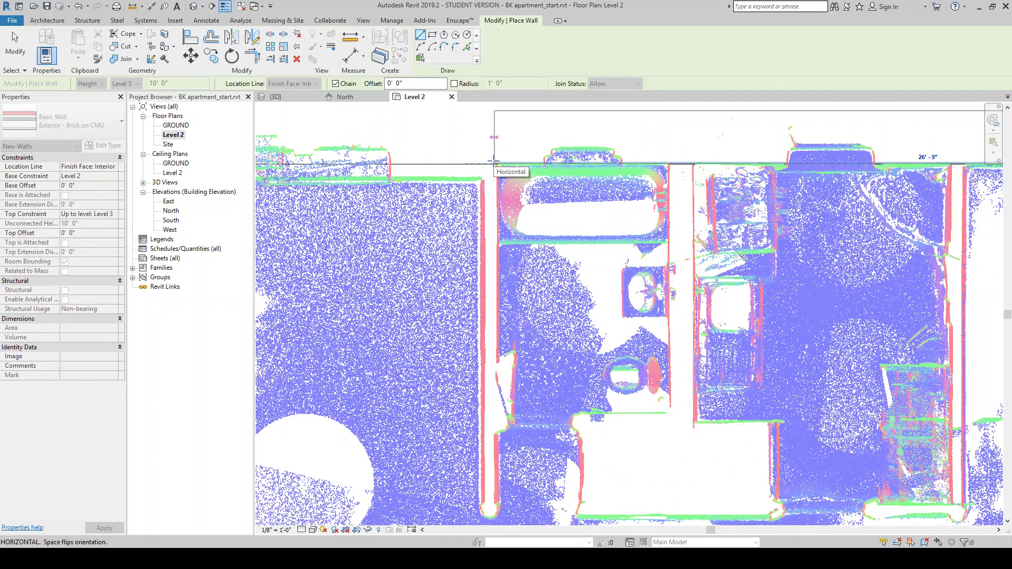
pyautogui.click(497, 163)
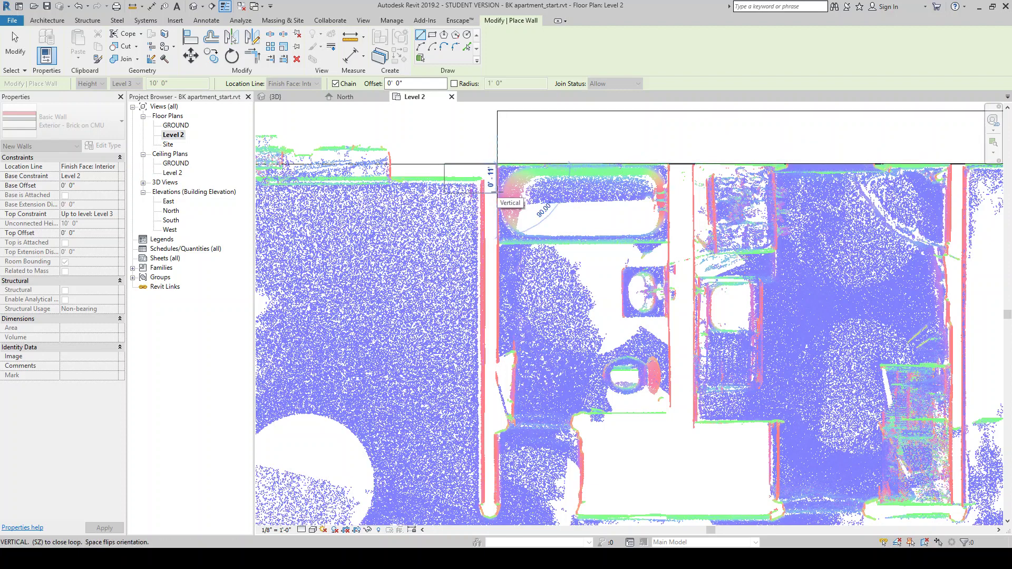
pyautogui.scroll(5, 497, 166)
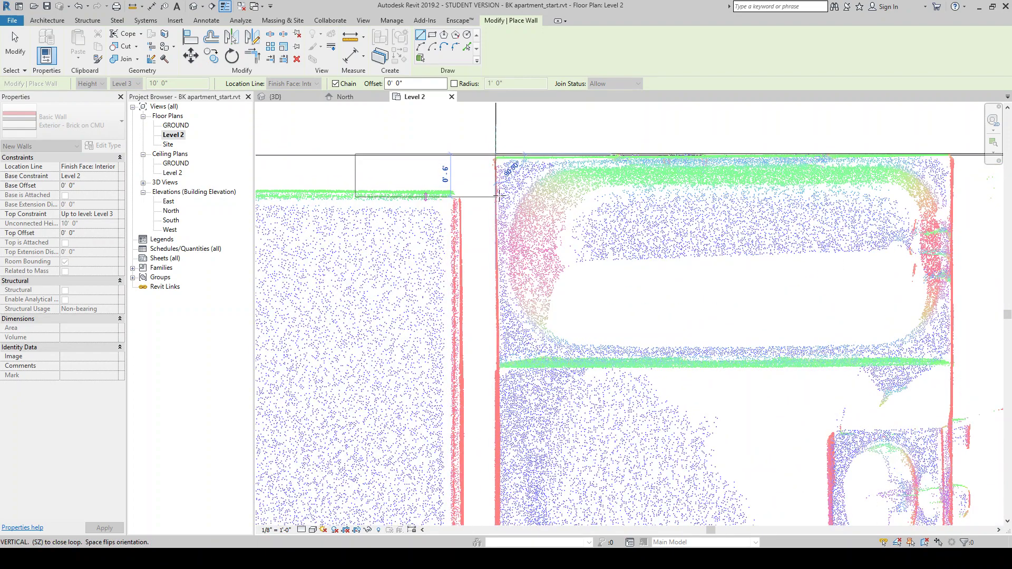
pyautogui.scroll(-3, 496, 215)
pyautogui.scroll(-3, 493, 216)
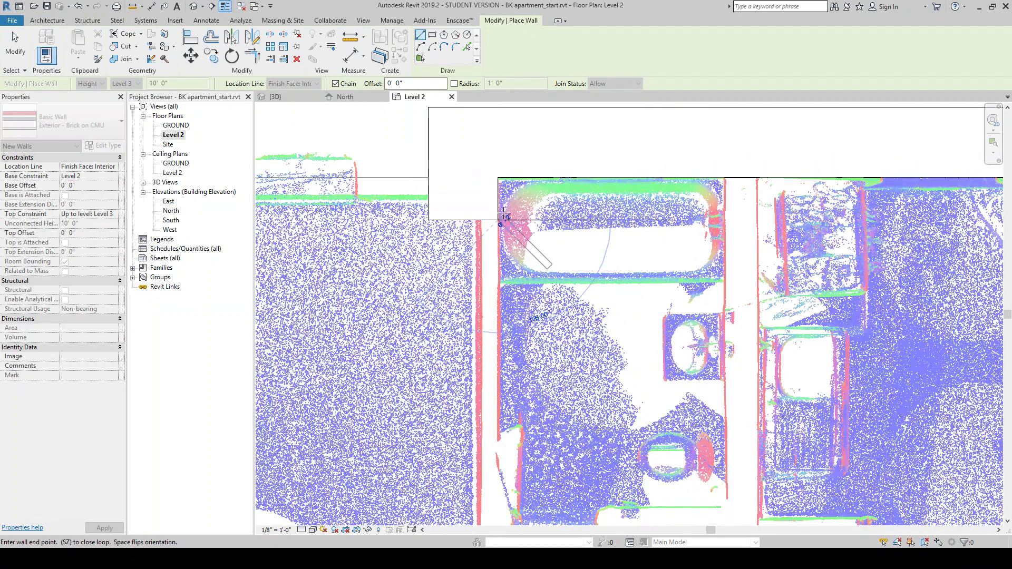
pyautogui.scroll(-2, 478, 217)
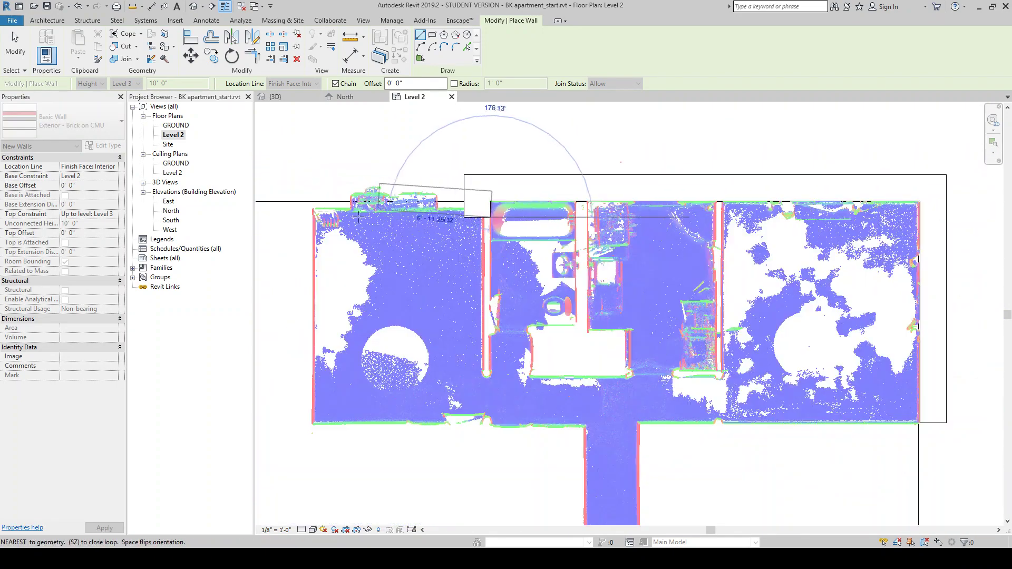
pyautogui.scroll(-2, 295, 222)
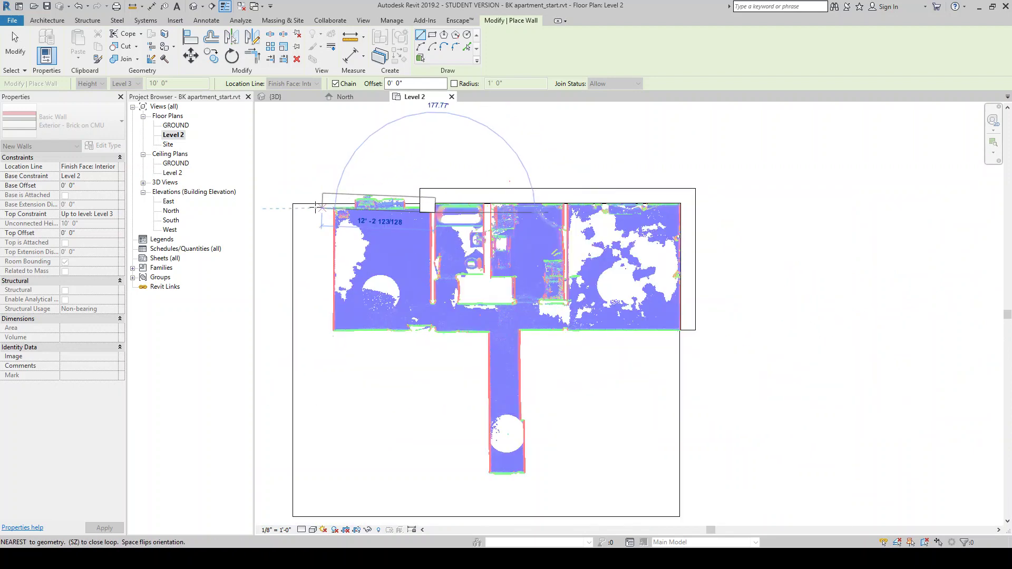
pyautogui.click(278, 206)
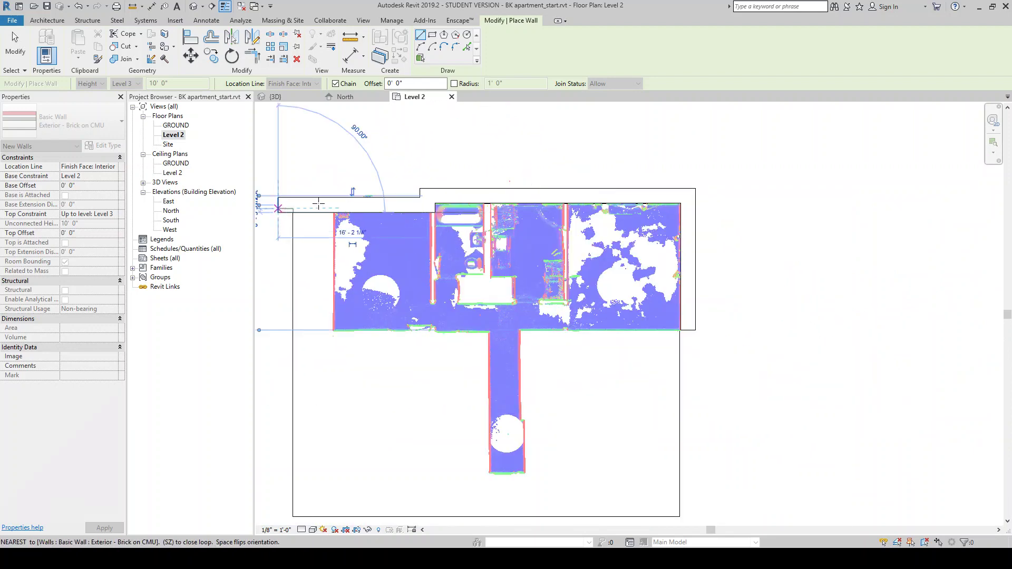
pyautogui.scroll(3, 317, 203)
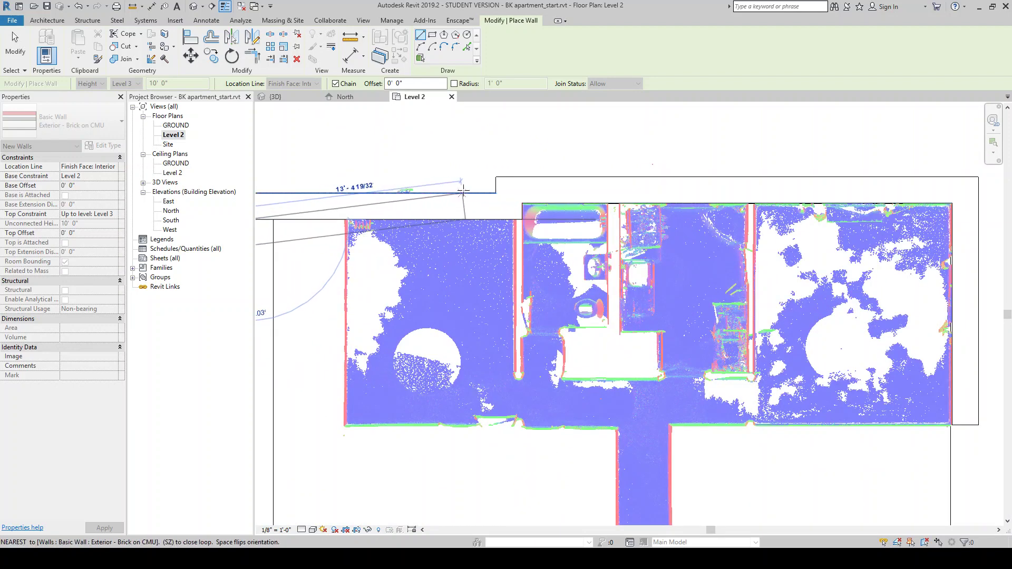
pyautogui.press('Escape')
pyautogui.press('Escape')
# Step: Extend the right exterior wall's lower end to 17'1"
pyautogui.scroll(-2, 470, 199)
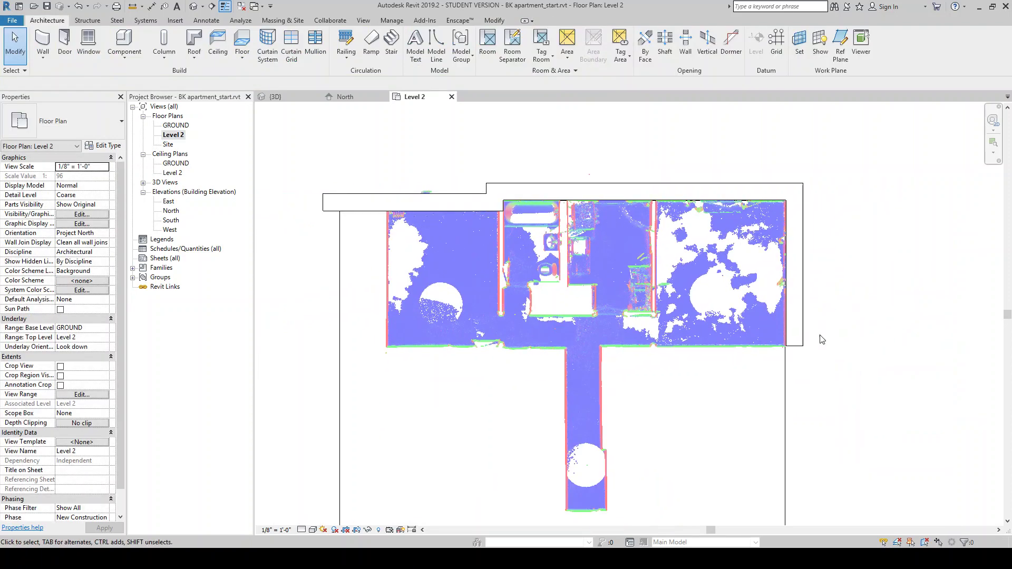
pyautogui.click(794, 343)
pyautogui.scroll(2, 793, 353)
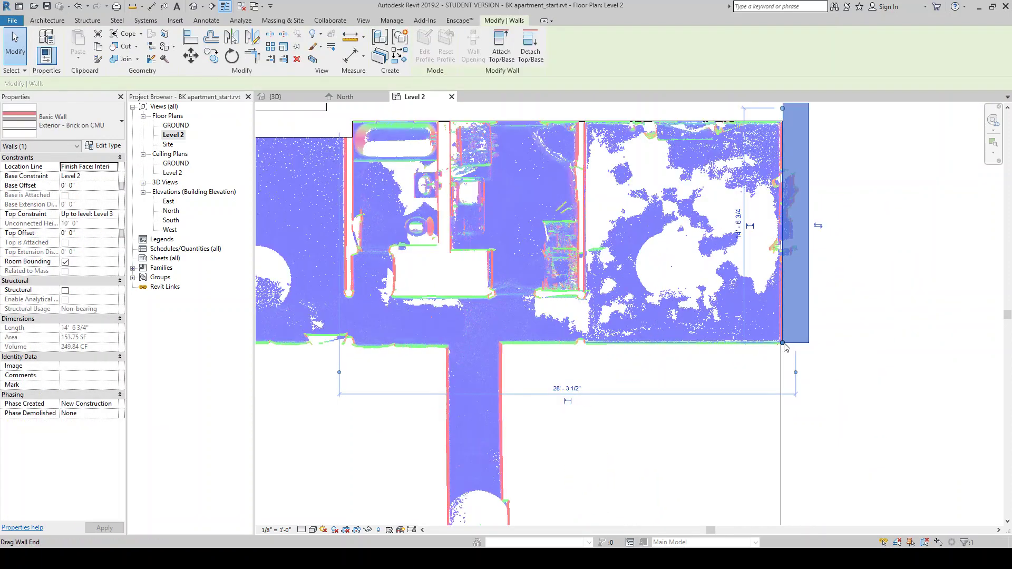
pyautogui.moveTo(783, 345); pyautogui.dragTo(783, 383)
pyautogui.scroll(-2, 815, 331)
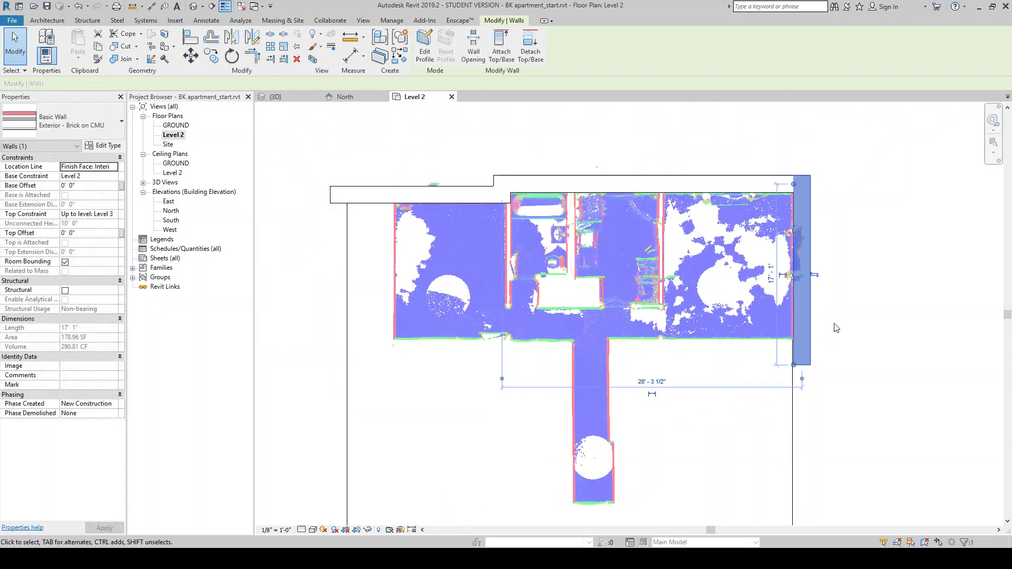
pyautogui.press('Escape')
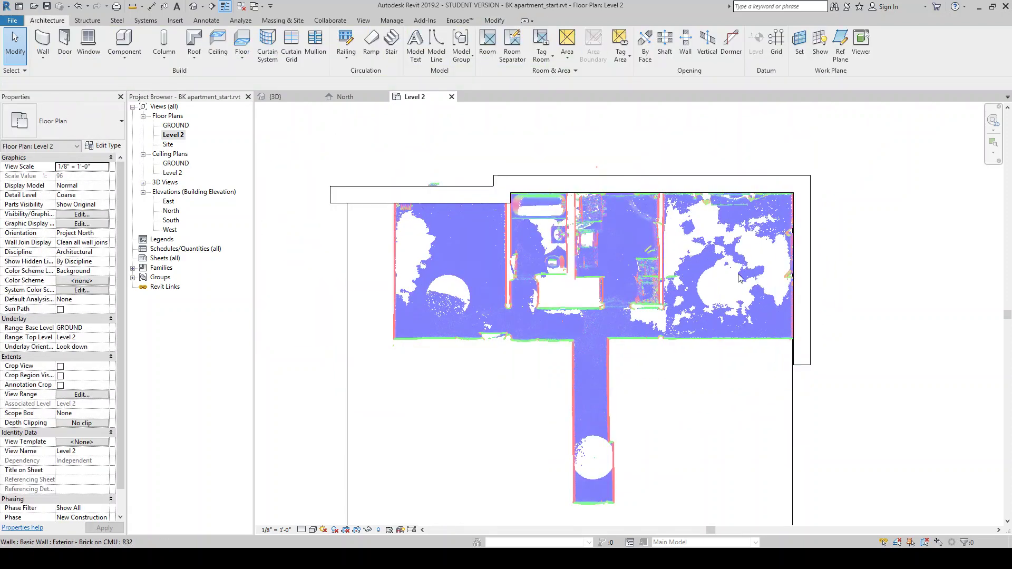
# Step: Set the view's detail level to Medium so walls show hatching
pyautogui.click(301, 530)
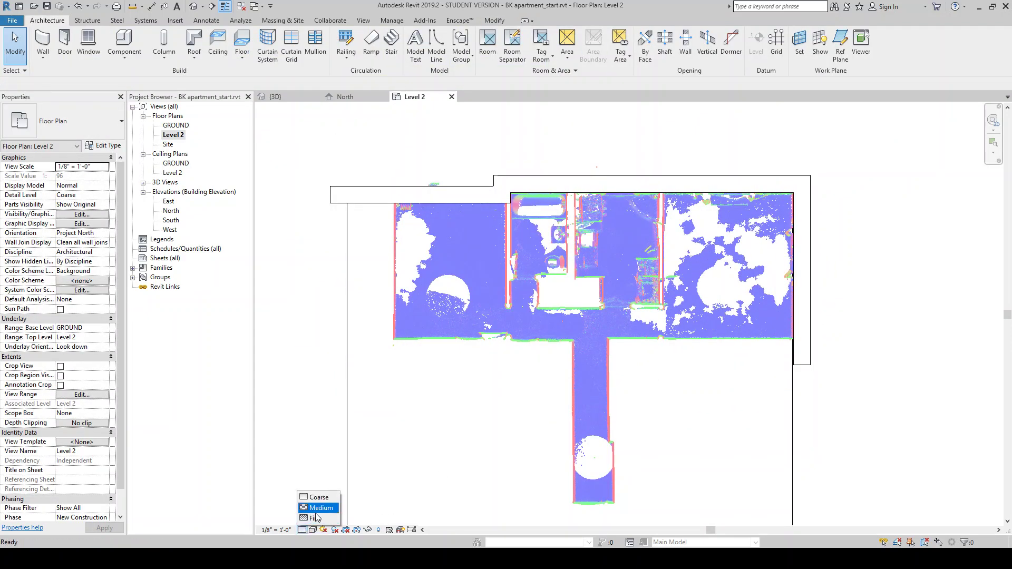
pyautogui.click(320, 508)
pyautogui.scroll(3, 533, 165)
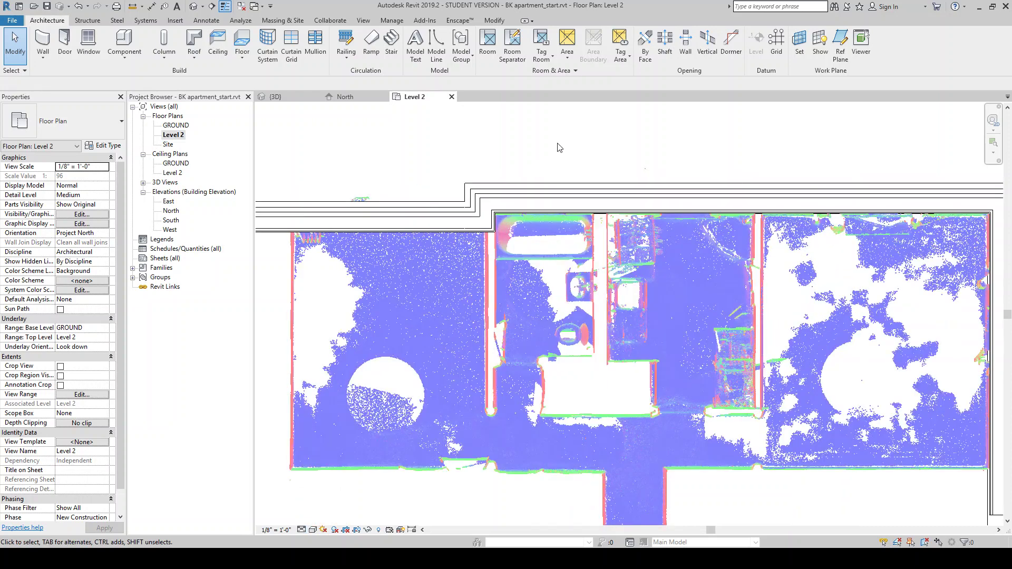
pyautogui.scroll(-2, 553, 163)
# Step: Select the four chained exterior walls and set their Base Constraint to GROUND
pyautogui.click(490, 191)
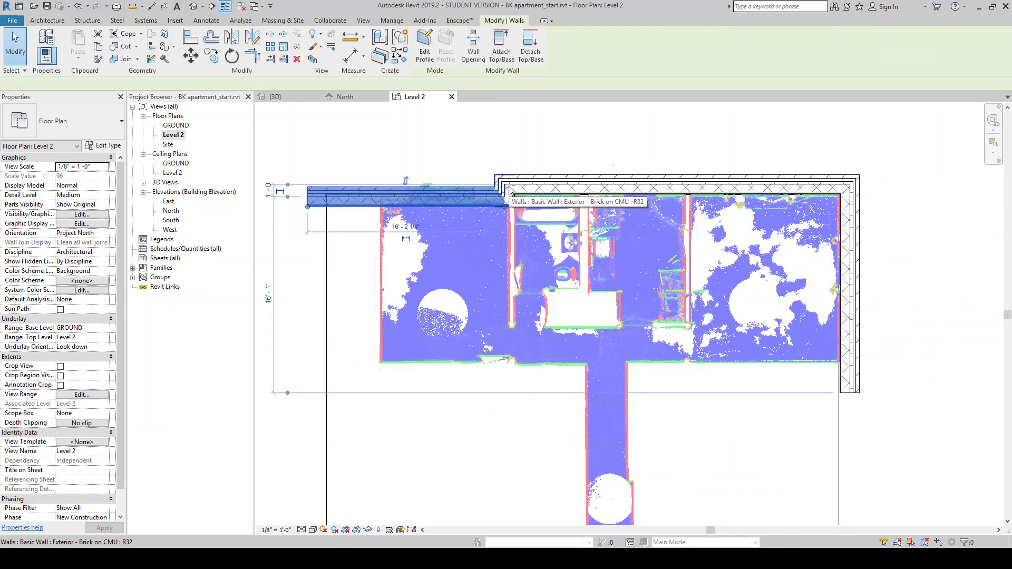
pyautogui.press('Tab')
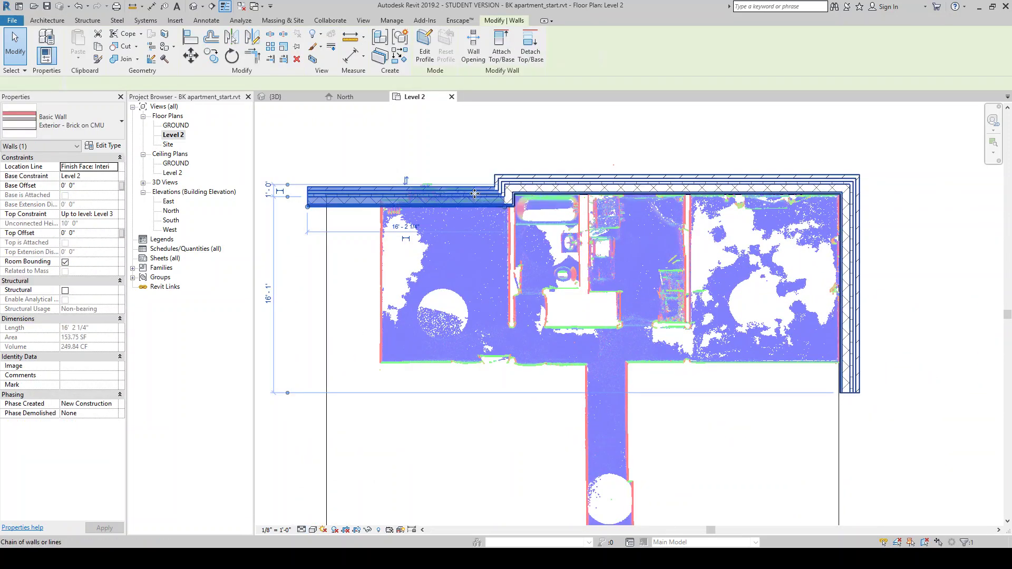
pyautogui.click(475, 193)
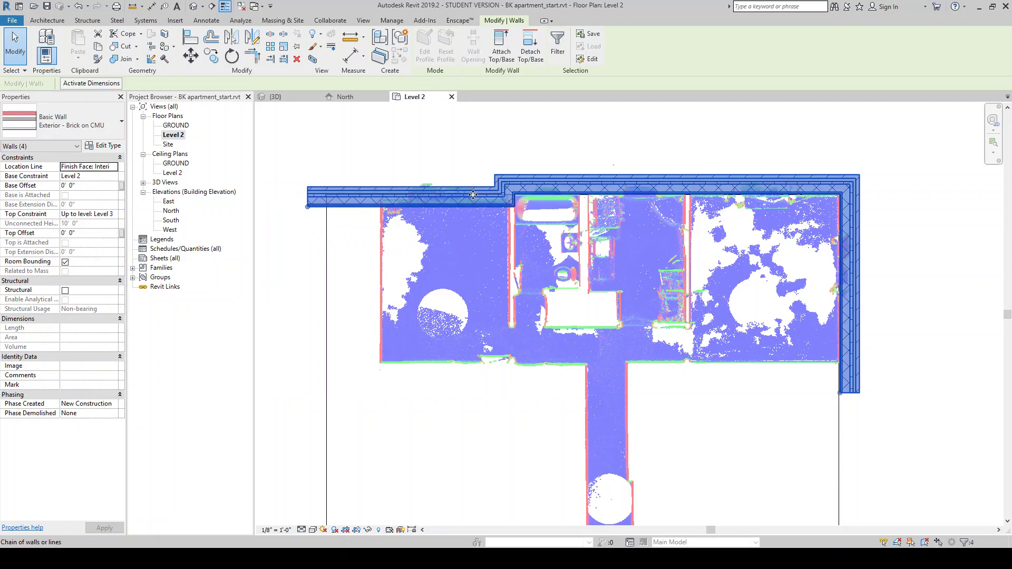
pyautogui.click(92, 179)
pyautogui.click(92, 178)
pyautogui.click(95, 189)
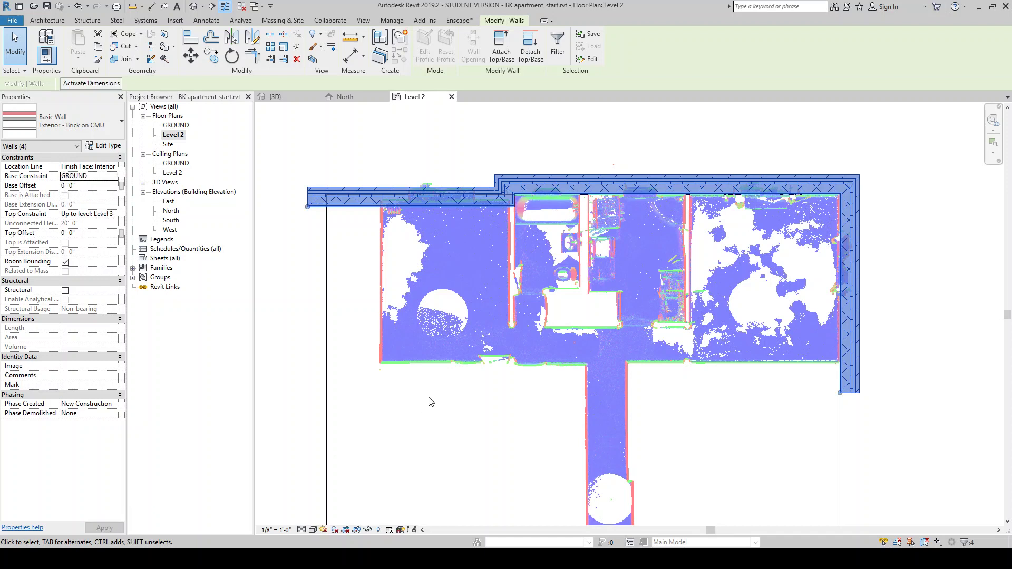
pyautogui.click(892, 391)
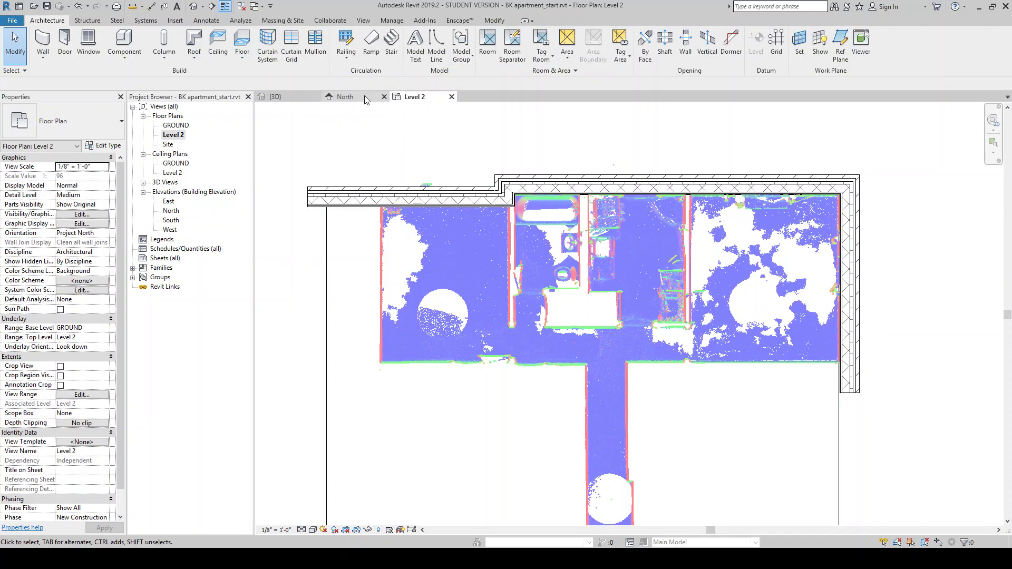
pyautogui.click(278, 97)
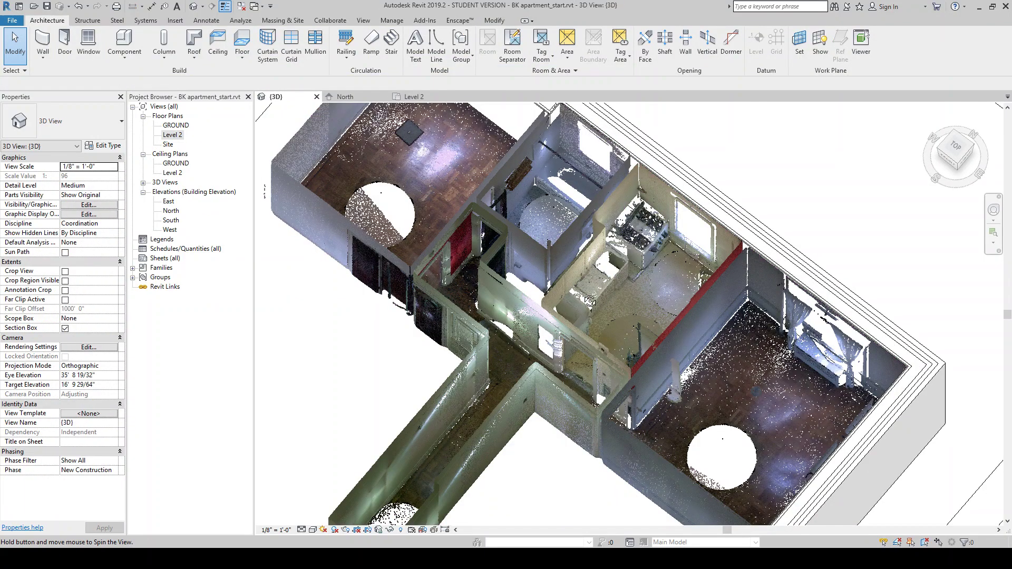
pyautogui.keyDown('shift'); pyautogui.moveTo(589, 302); pyautogui.dragTo(580, 271, button='middle'); pyautogui.keyUp('shift')
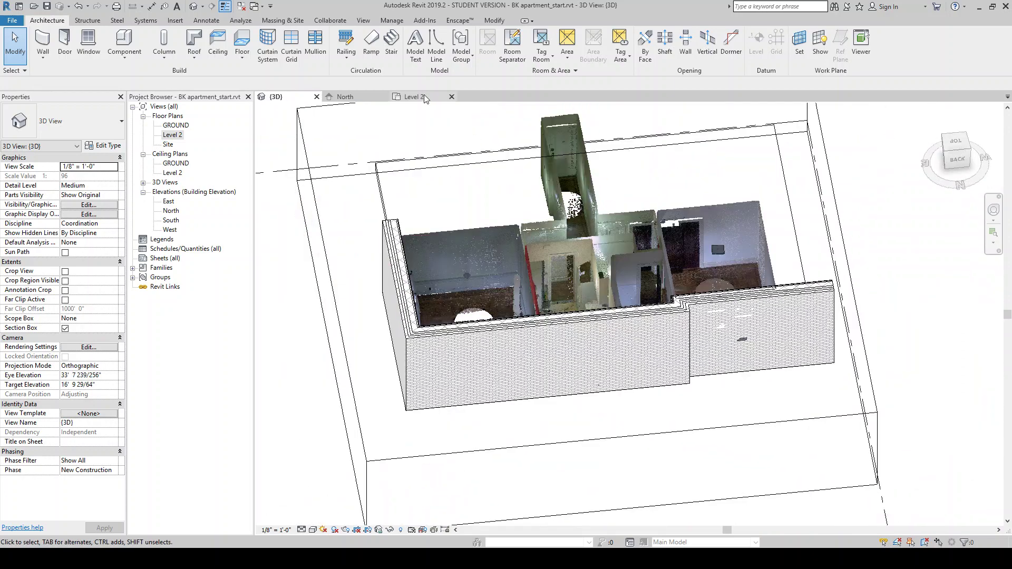
pyautogui.click(424, 99)
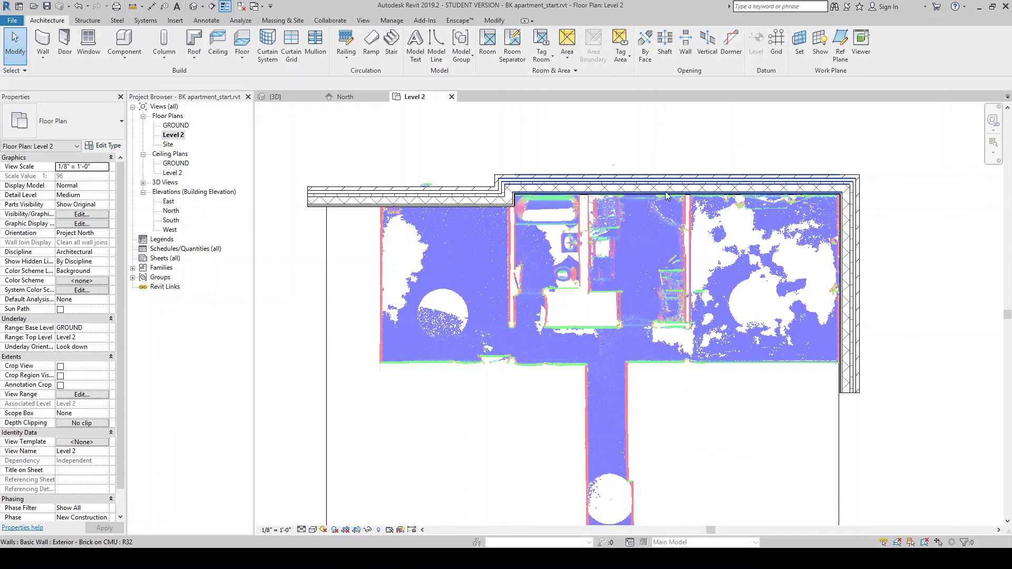
pyautogui.scroll(-1, 439, 143)
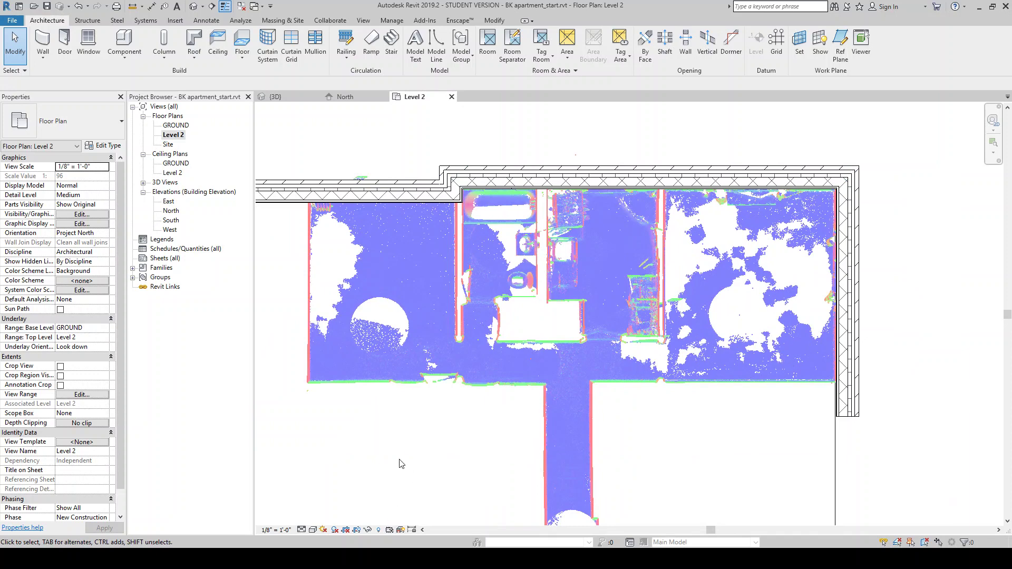
# Step: Override the Walls category with 50% surface transparency in Visibility/Graphics
pyautogui.press('v')
pyautogui.press('g')
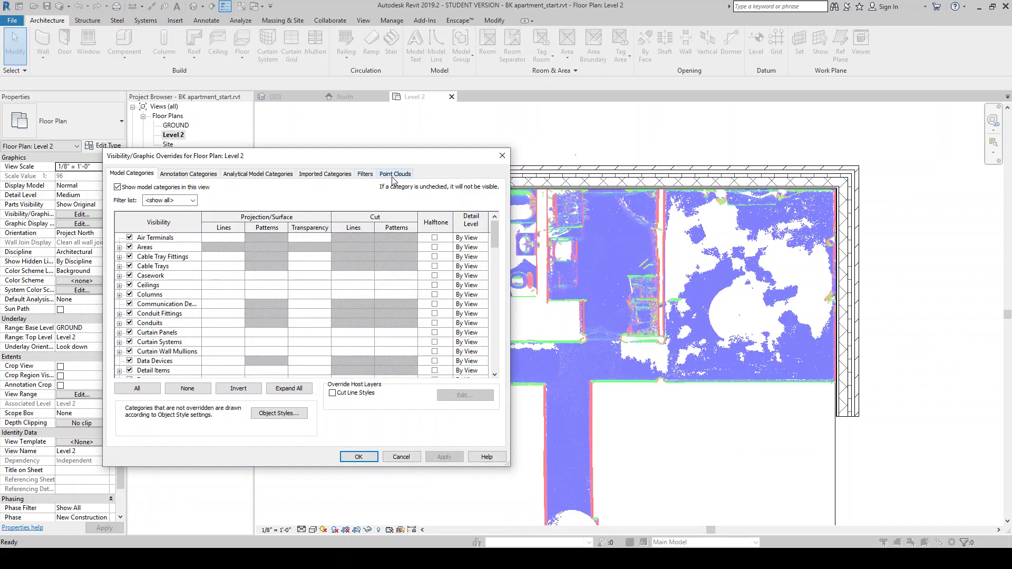
pyautogui.moveTo(491, 234); pyautogui.dragTo(453, 361)
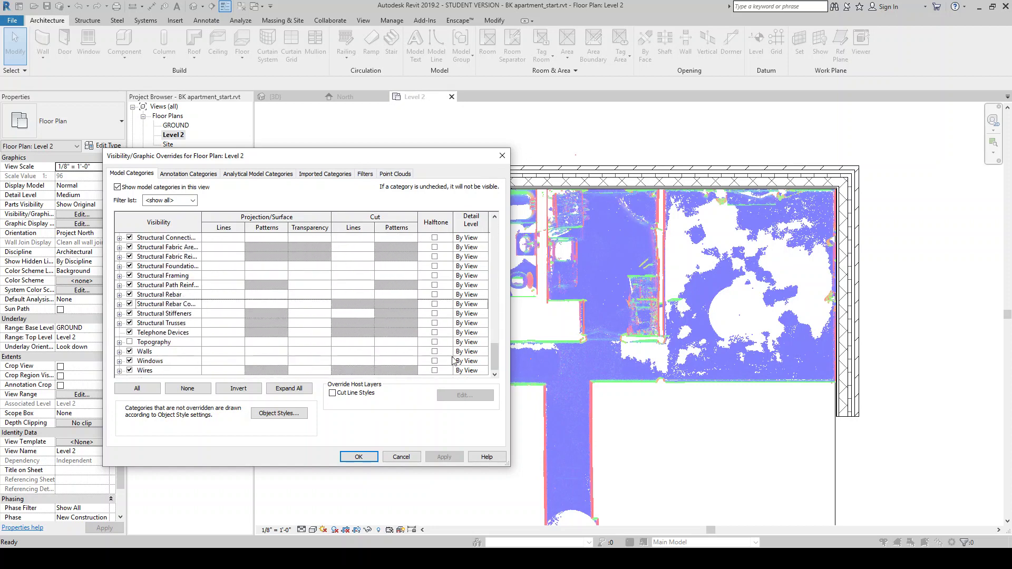
pyautogui.click(304, 354)
pyautogui.click(308, 352)
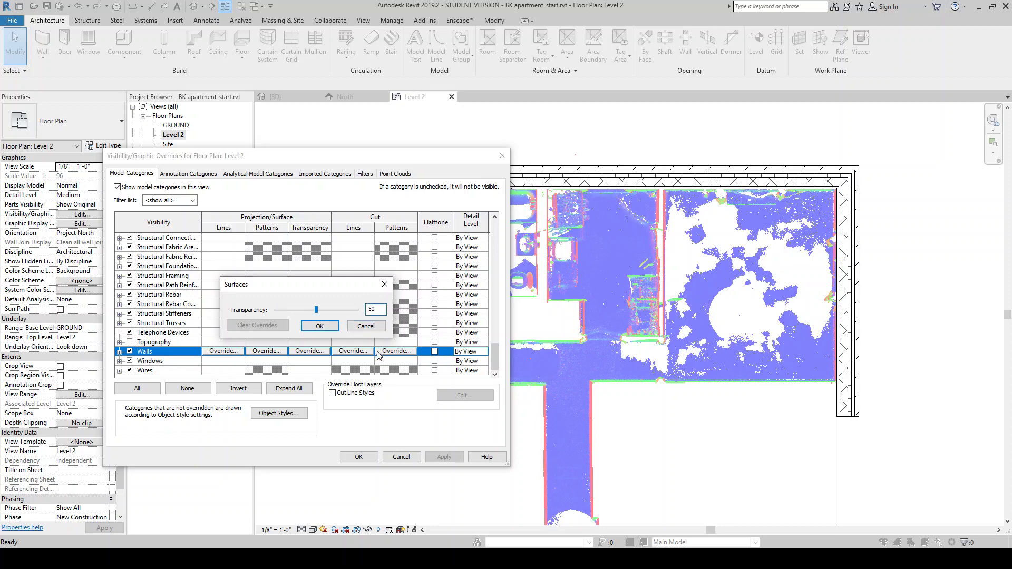
pyautogui.click(319, 327)
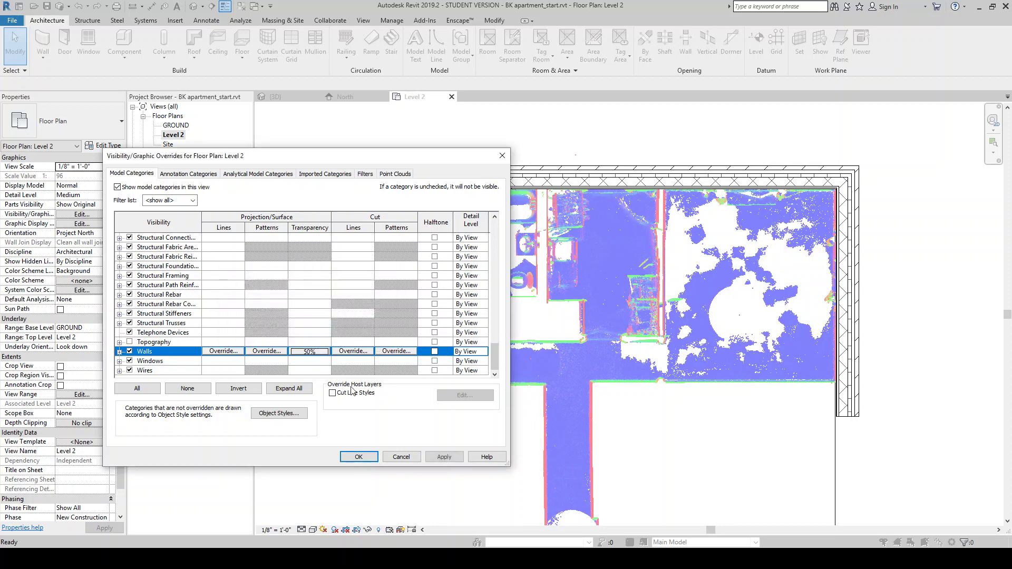
pyautogui.click(359, 457)
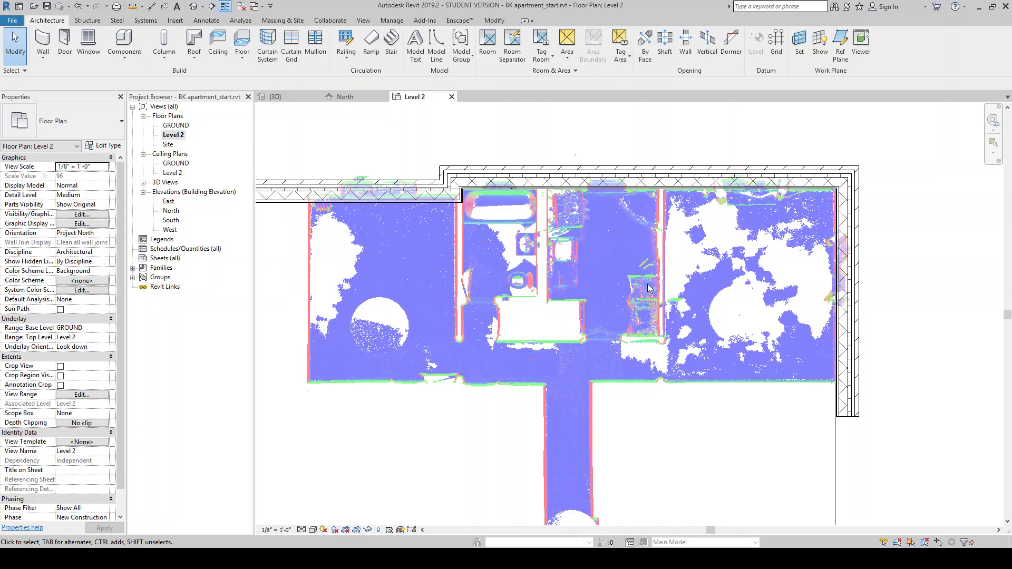
# Step: Drag the upper-left exterior wall up onto the scan's upper wall edge
pyautogui.scroll(5, 379, 195)
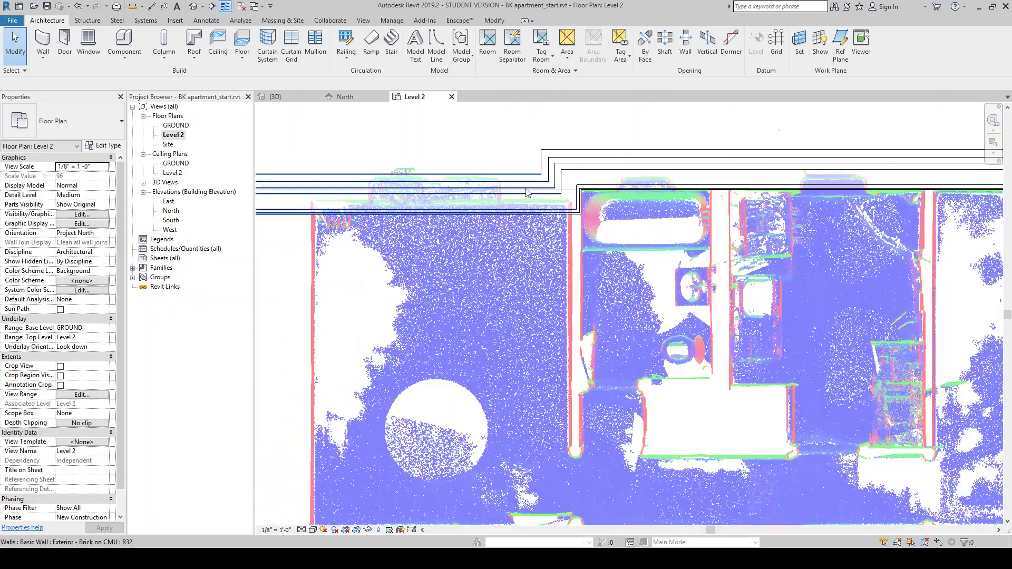
pyautogui.scroll(2, 527, 192)
pyautogui.click(527, 192)
pyautogui.scroll(2, 520, 256)
pyautogui.moveTo(521, 256); pyautogui.dragTo(530, 215)
pyautogui.scroll(-4, 533, 218)
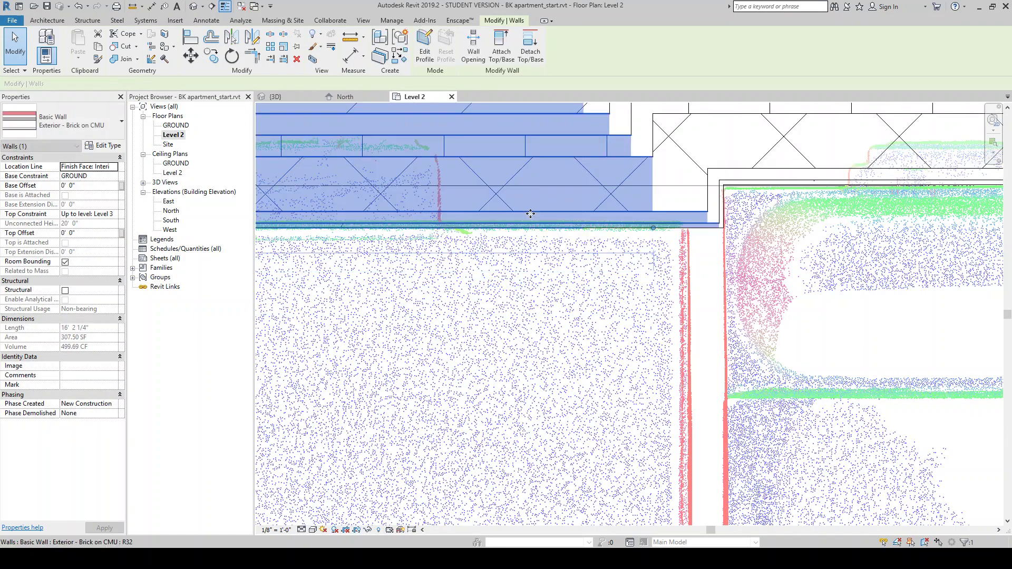
pyautogui.scroll(-3, 537, 231)
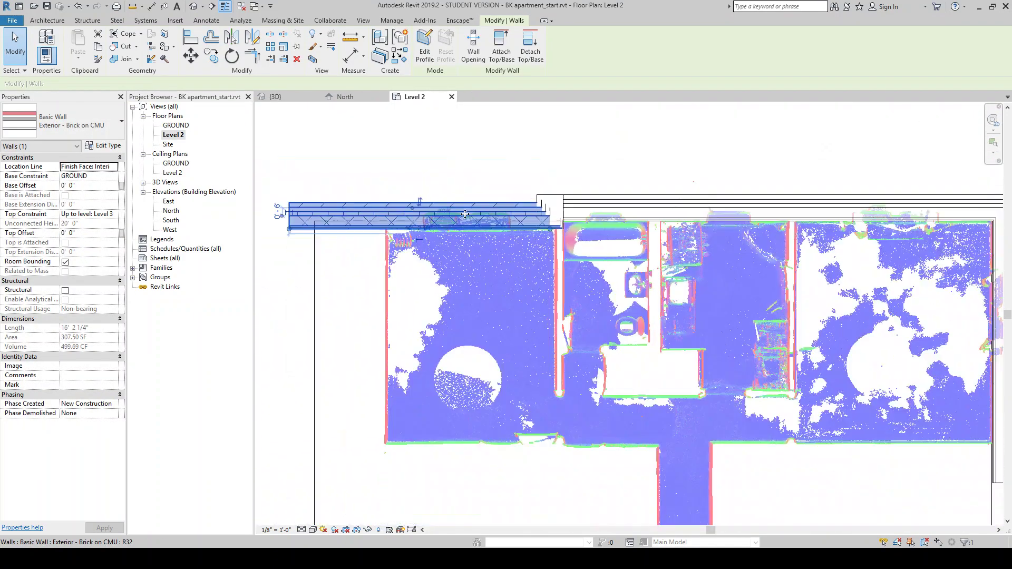
pyautogui.scroll(4, 414, 217)
pyautogui.scroll(-3, 415, 216)
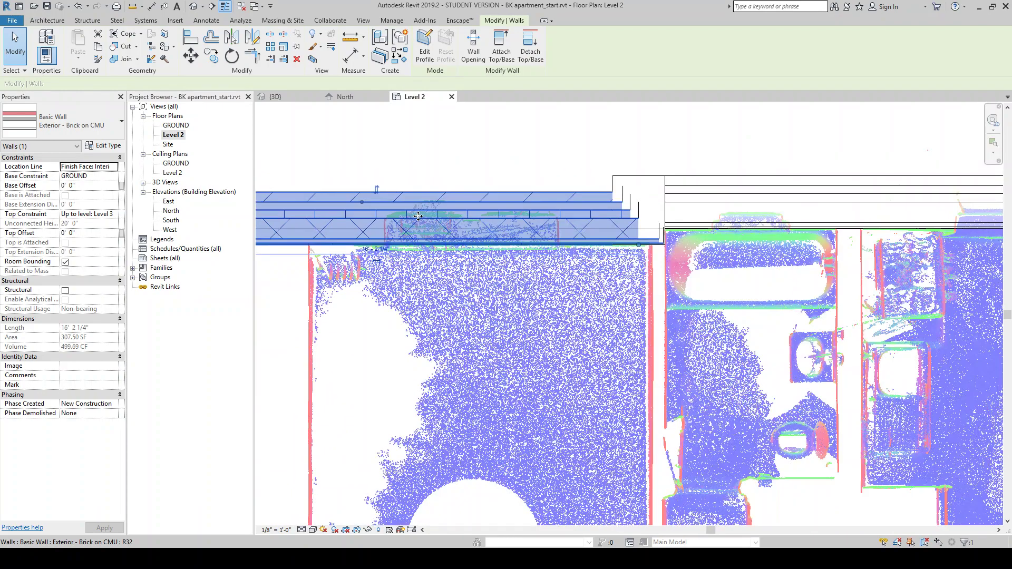
pyautogui.scroll(-2, 490, 195)
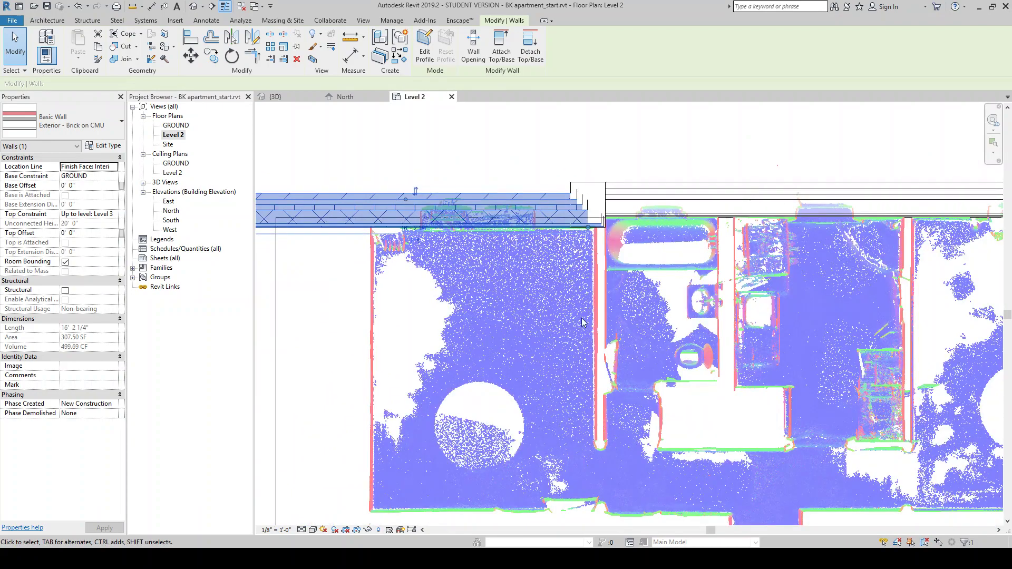
pyautogui.scroll(3, 593, 460)
pyautogui.scroll(-3, 555, 356)
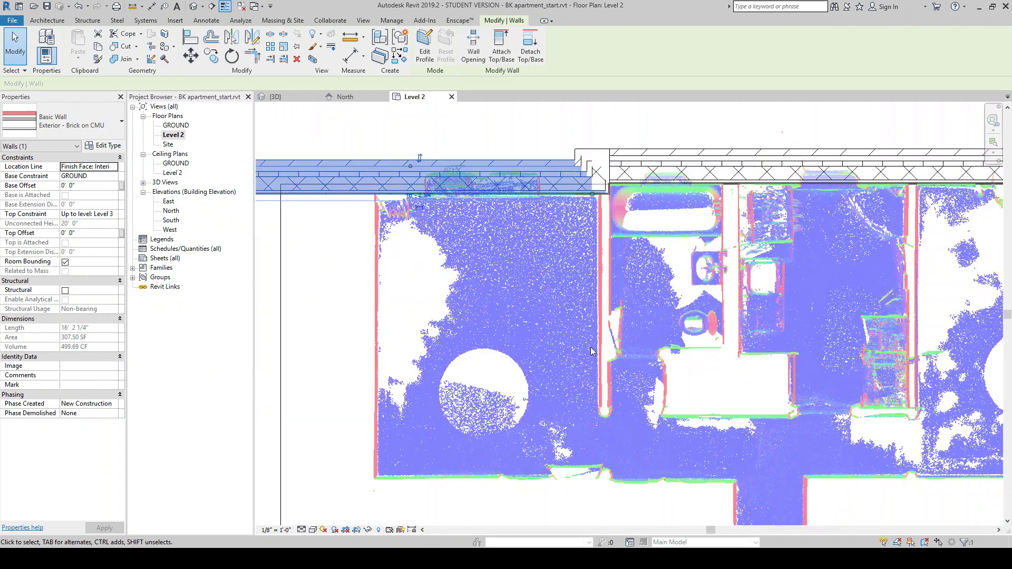
pyautogui.press('Escape')
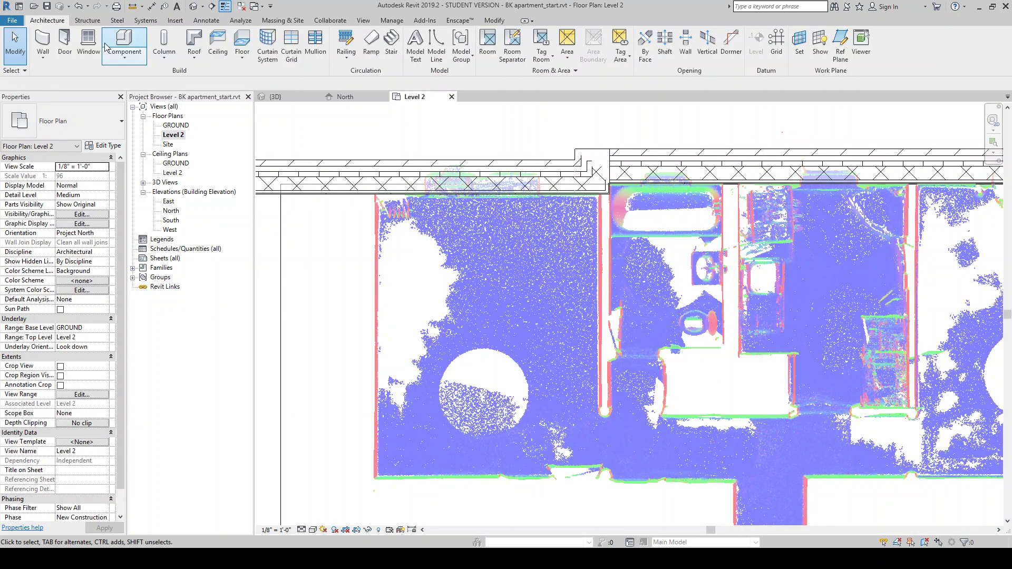
# Step: Start an architectural wall with the Interior - 4 7/8" Partition (1-hr) type
pyautogui.click(43, 57)
pyautogui.click(47, 78)
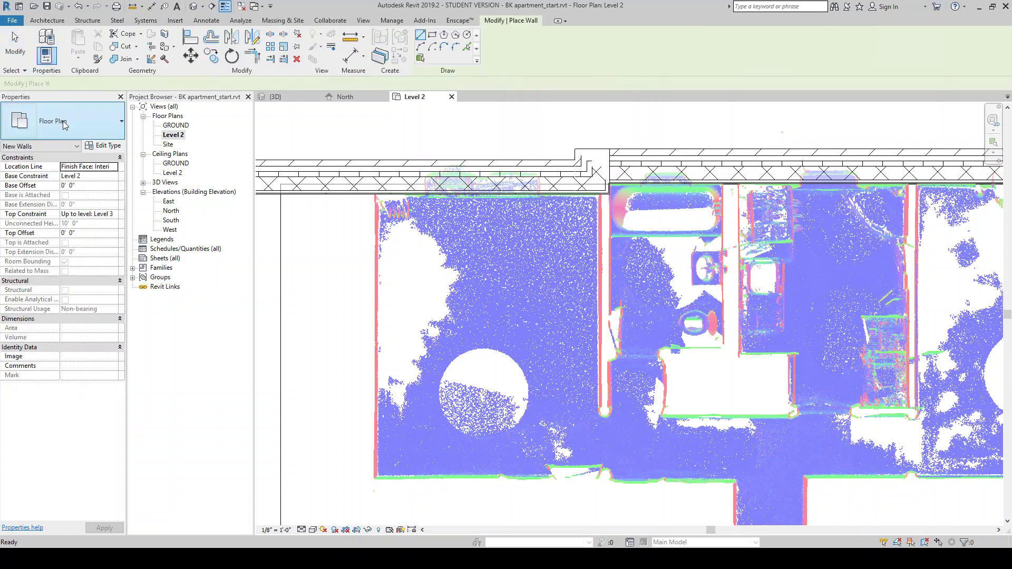
pyautogui.click(64, 125)
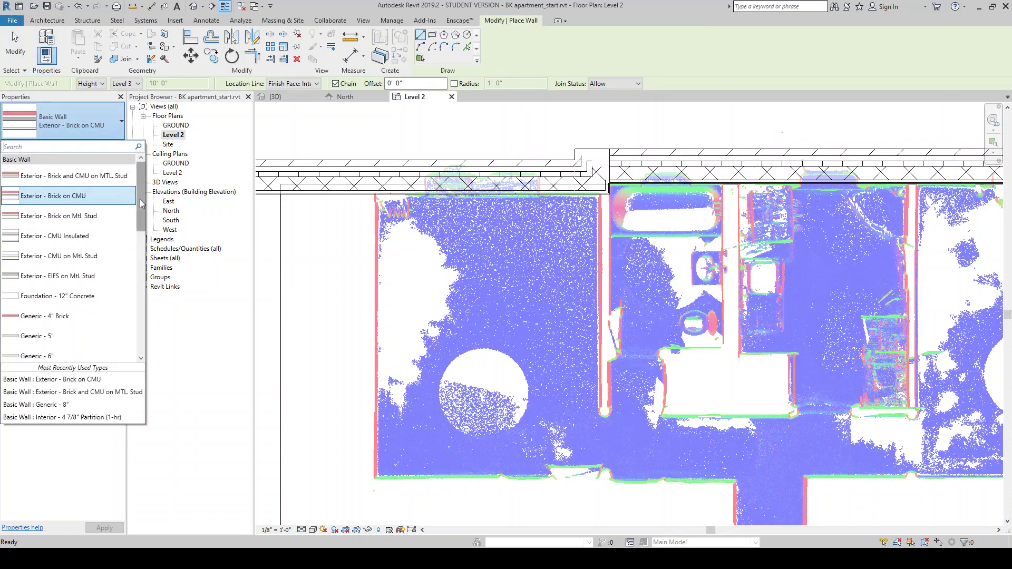
pyautogui.scroll(-4, 120, 297)
pyautogui.scroll(-1, 120, 299)
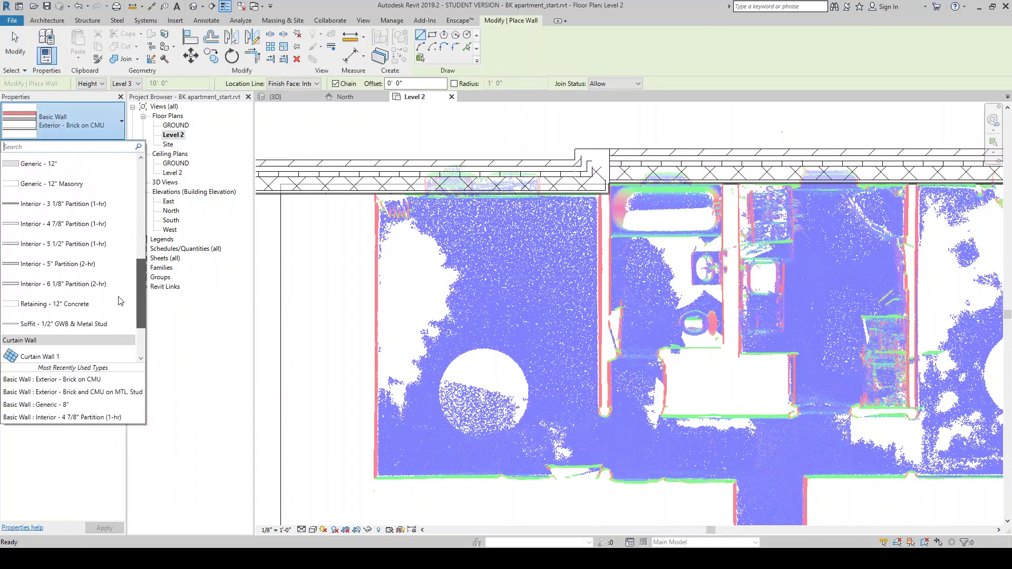
pyautogui.scroll(1, 120, 299)
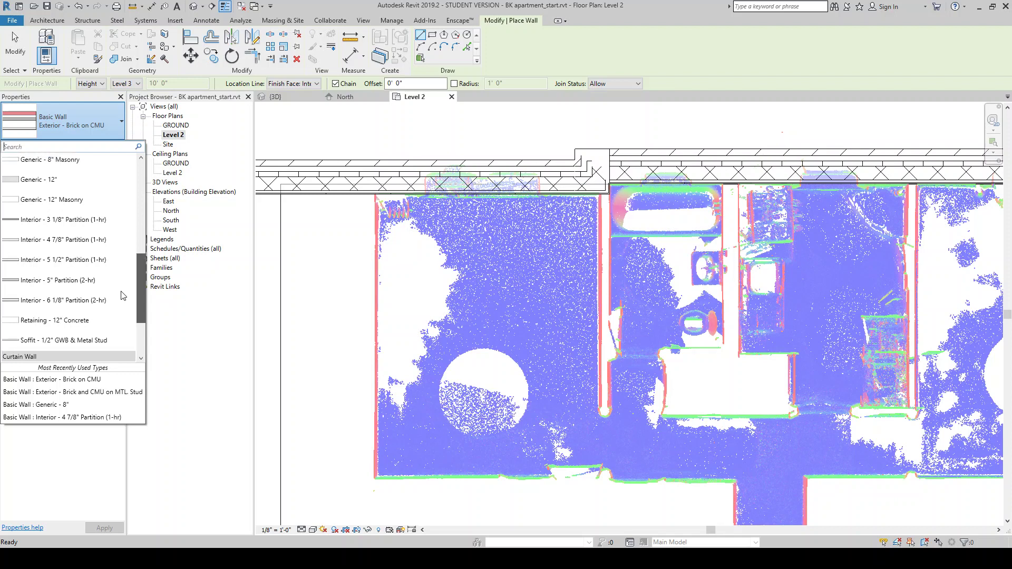
pyautogui.click(69, 240)
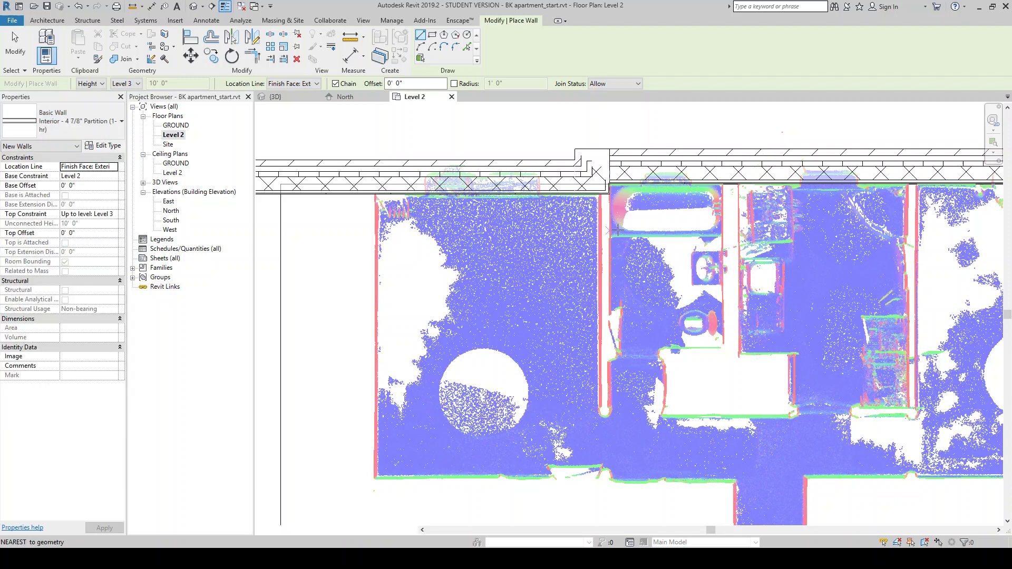
# Step: Trace the wall dividing the two rooms and the left room's side wall along the scan
pyautogui.click(606, 193)
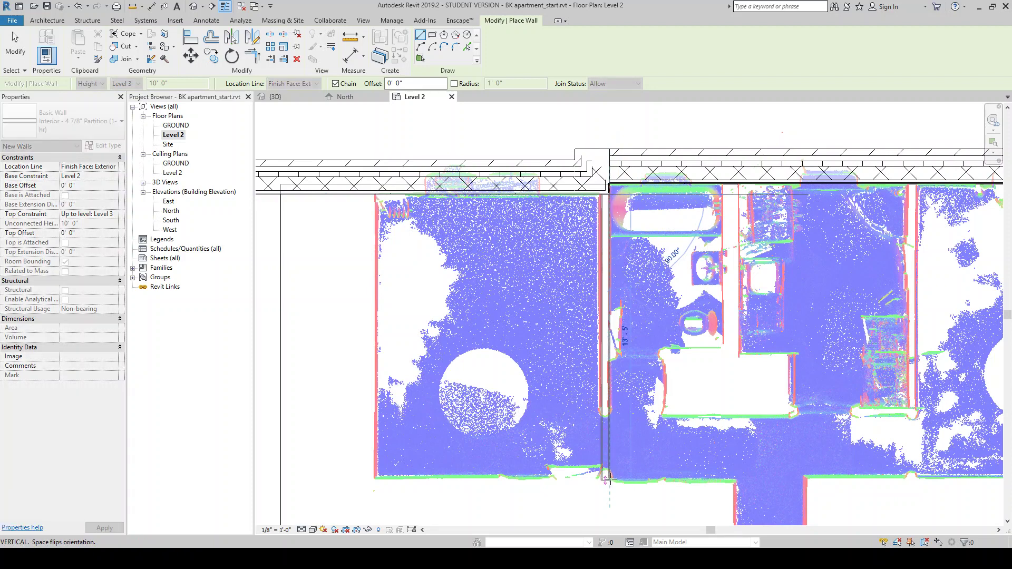
pyautogui.click(608, 479)
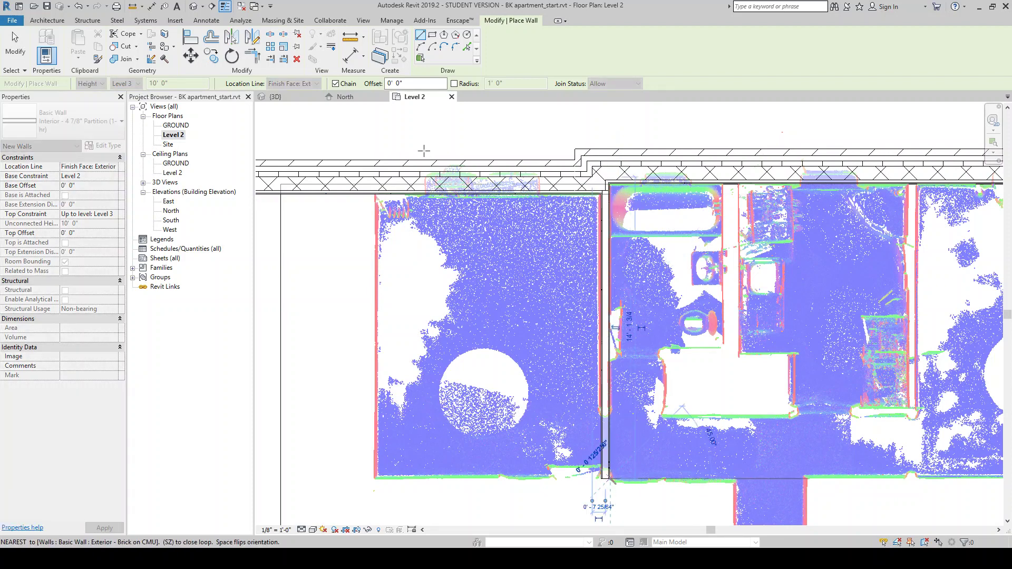
pyautogui.press('Escape')
pyautogui.click(371, 195)
pyautogui.scroll(2, 365, 469)
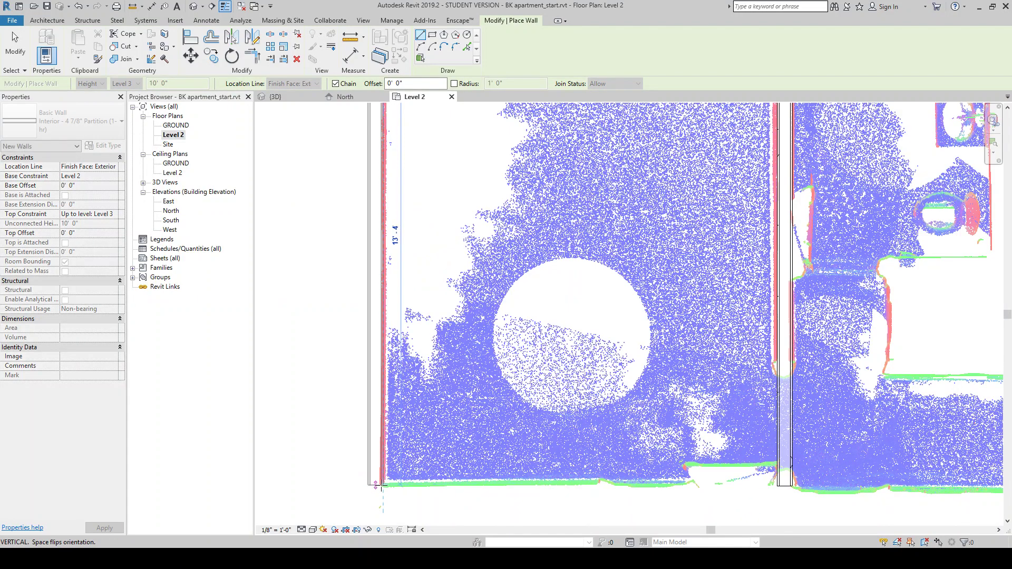
pyautogui.click(376, 484)
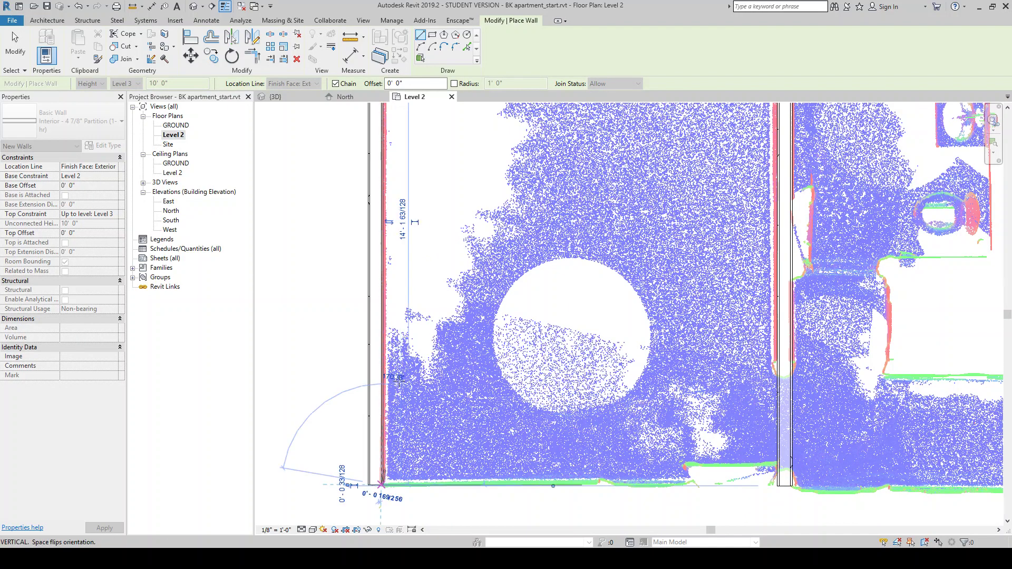
# Step: Continue the partition wall to where the corridor meets the rooms
pyautogui.scroll(-1, 387, 399)
pyautogui.scroll(-2, 765, 485)
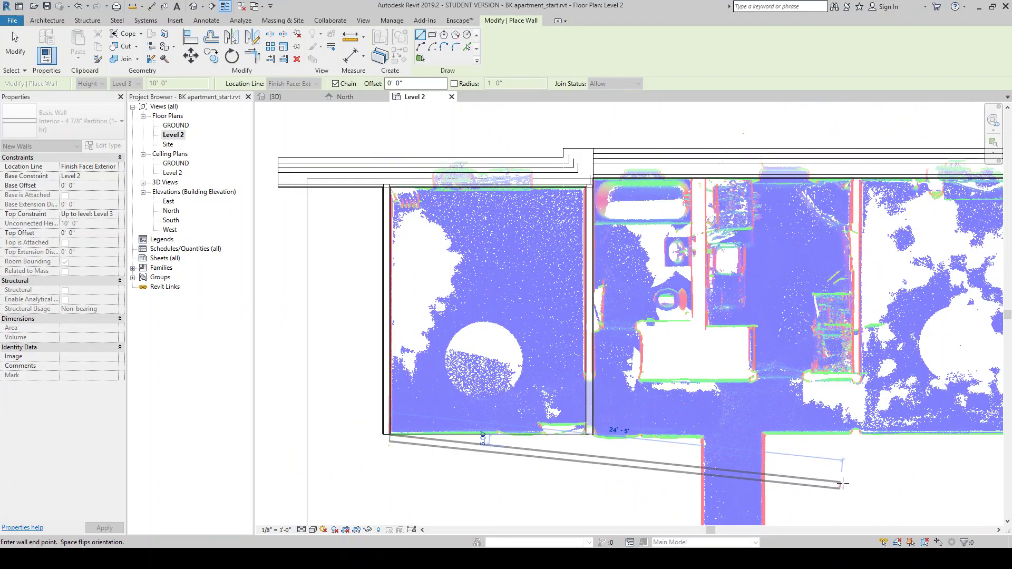
pyautogui.scroll(1, 718, 451)
pyautogui.scroll(2, 718, 452)
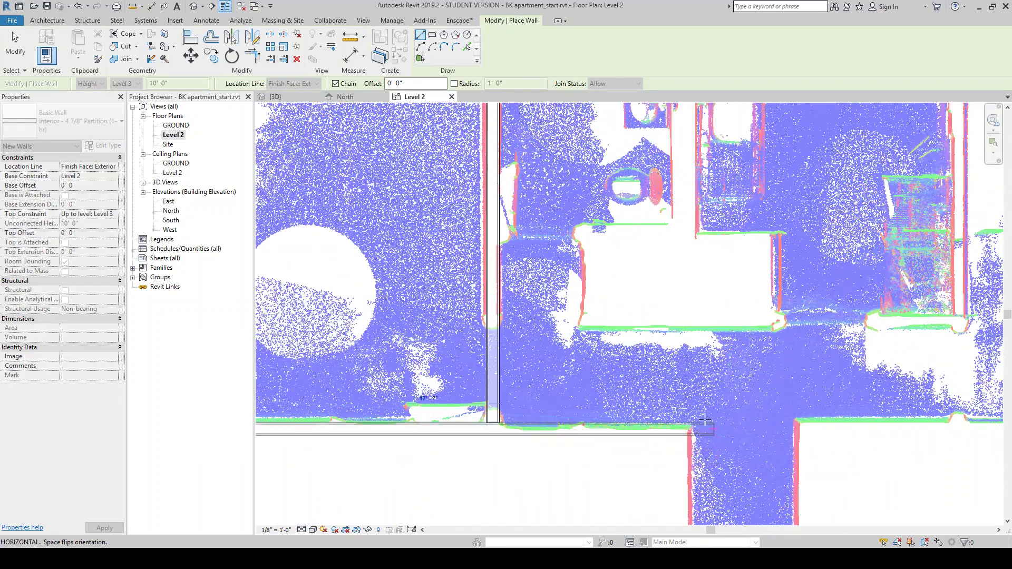
pyautogui.scroll(2, 687, 423)
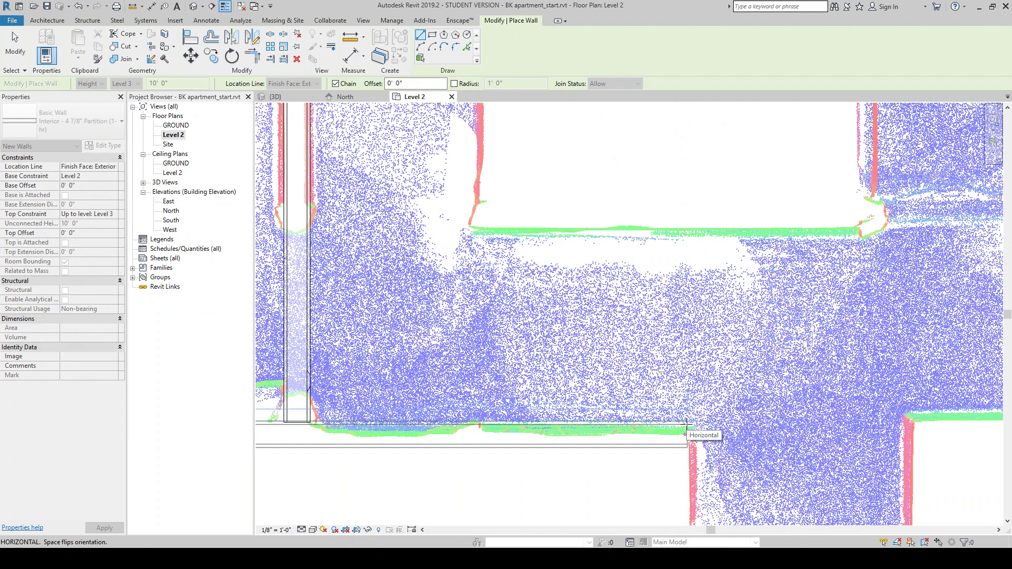
pyautogui.scroll(1, 687, 425)
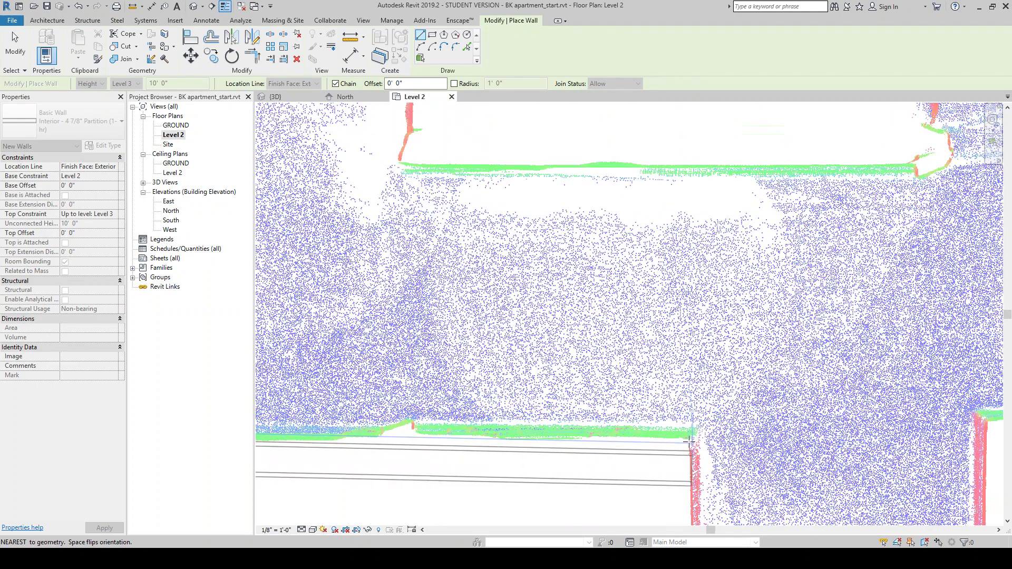
pyautogui.scroll(1, 688, 437)
pyautogui.scroll(2, 688, 438)
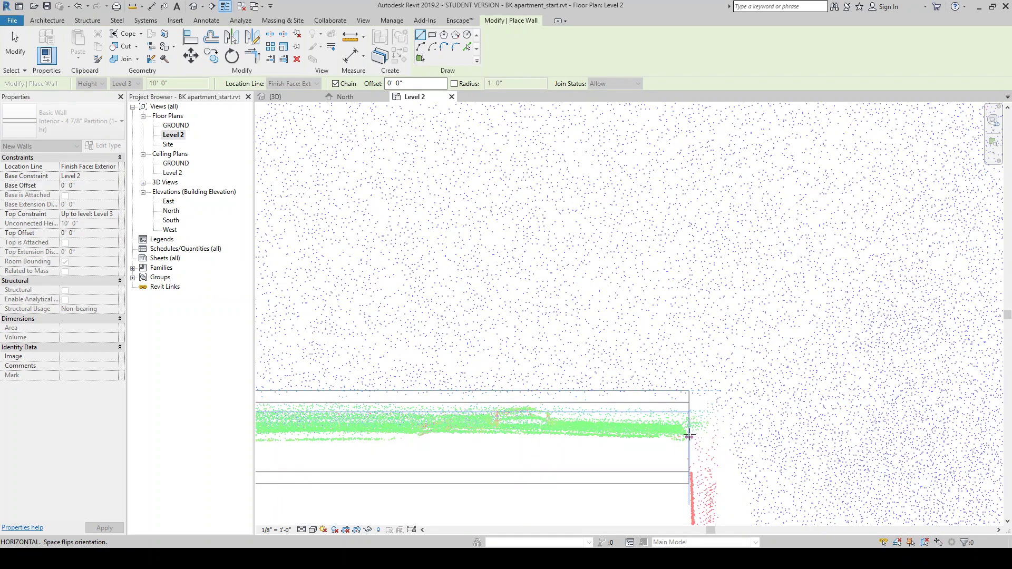
pyautogui.click(690, 437)
# Step: Extend the wall down the corridor and close off its bottom end
pyautogui.scroll(-3, 694, 334)
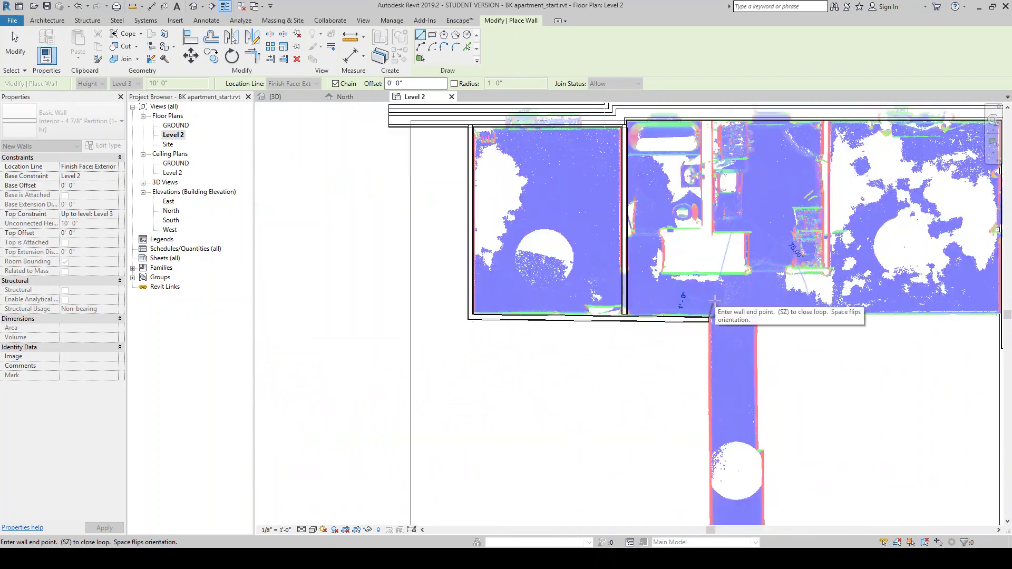
pyautogui.scroll(-2, 714, 301)
pyautogui.scroll(4, 709, 477)
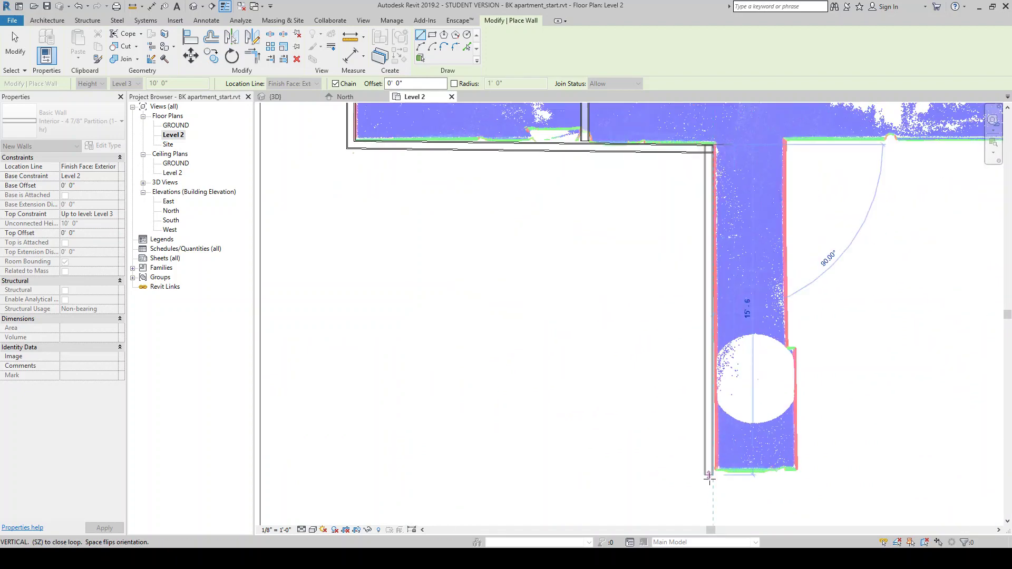
pyautogui.scroll(5, 709, 477)
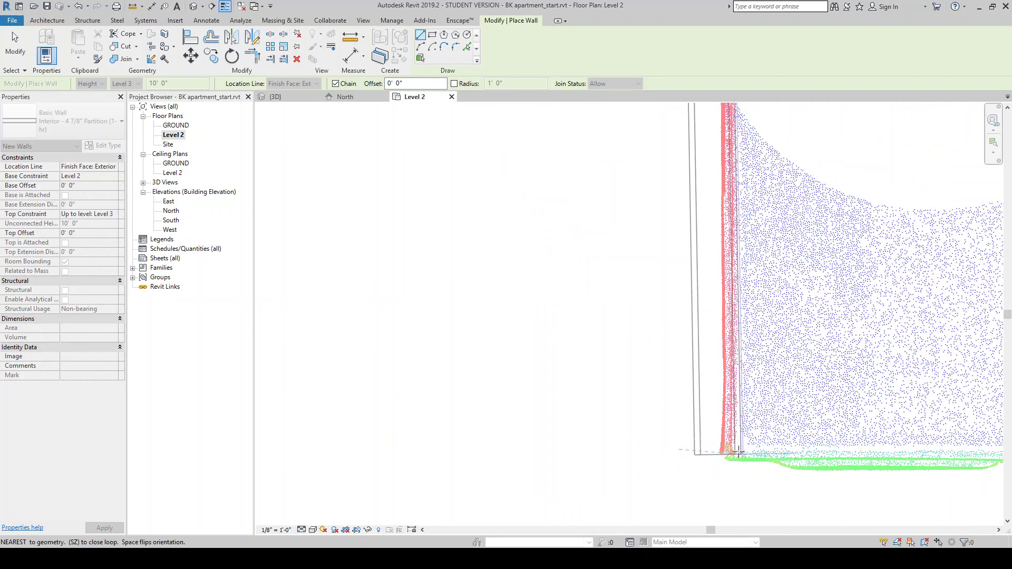
pyautogui.click(729, 451)
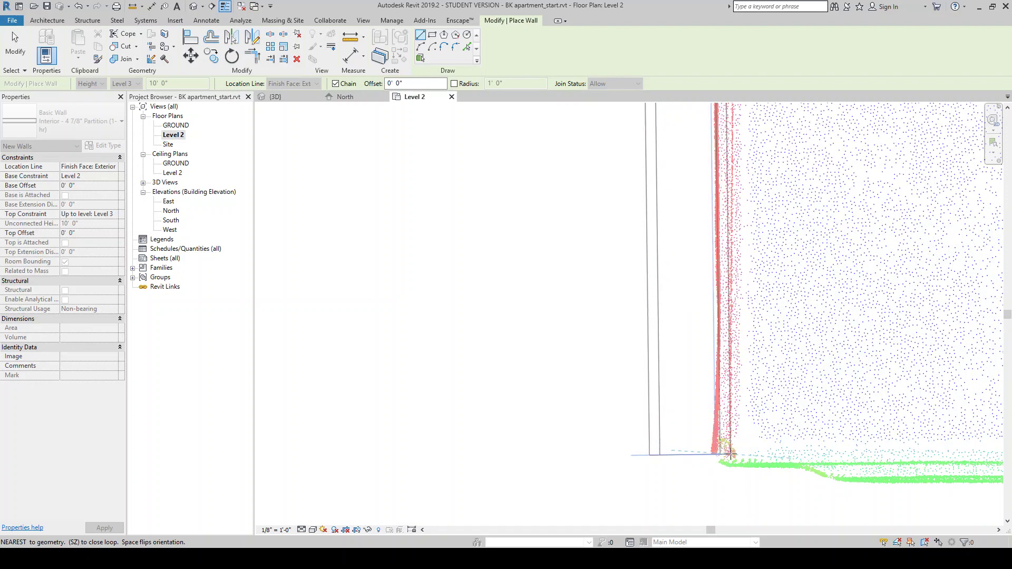
pyautogui.moveTo(663, 447); pyautogui.dragTo(613, 442, button='middle')
pyautogui.scroll(-4, 613, 443)
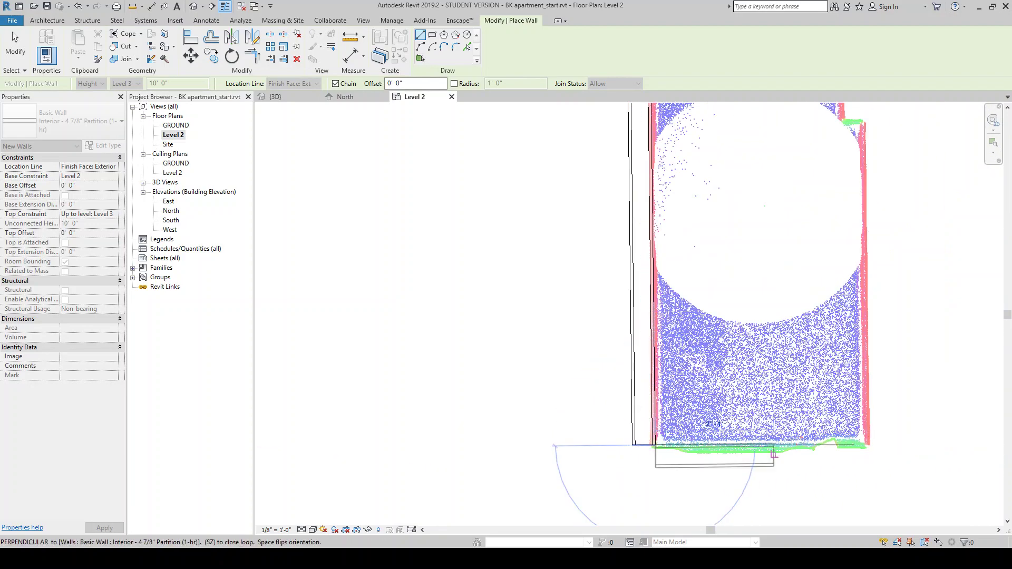
pyautogui.scroll(4, 877, 446)
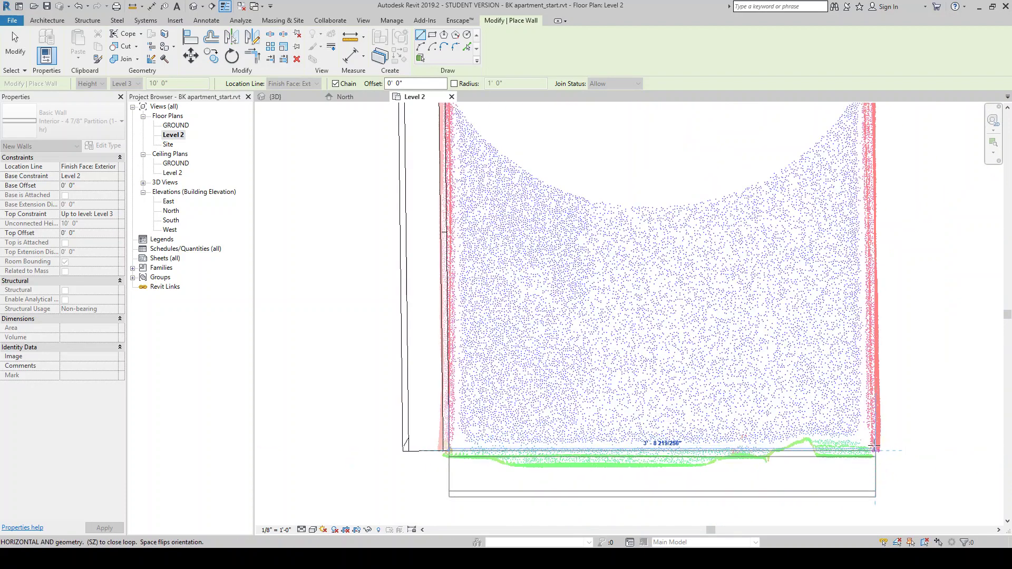
pyautogui.click(873, 448)
pyautogui.scroll(-5, 864, 445)
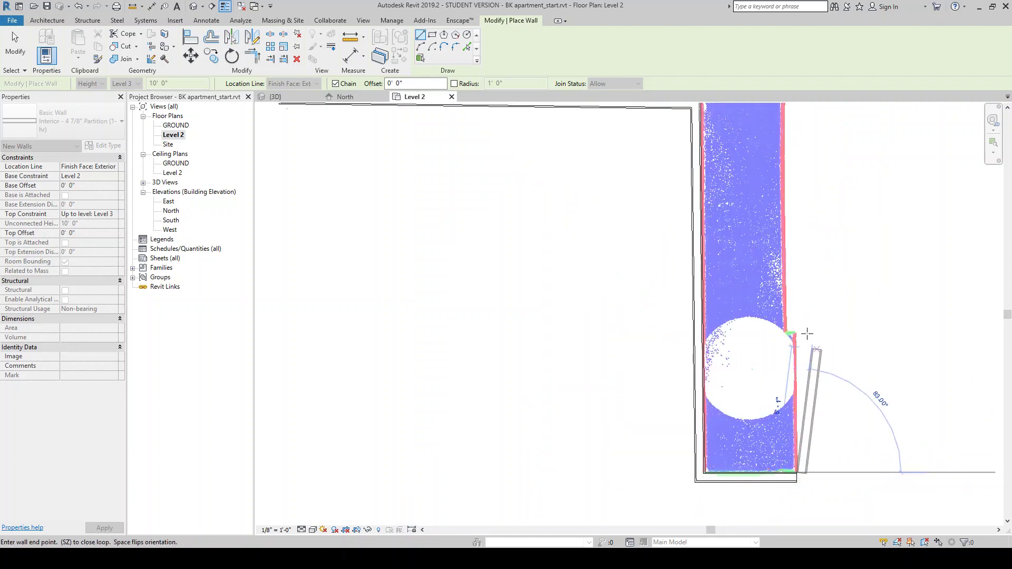
pyautogui.scroll(6, 801, 332)
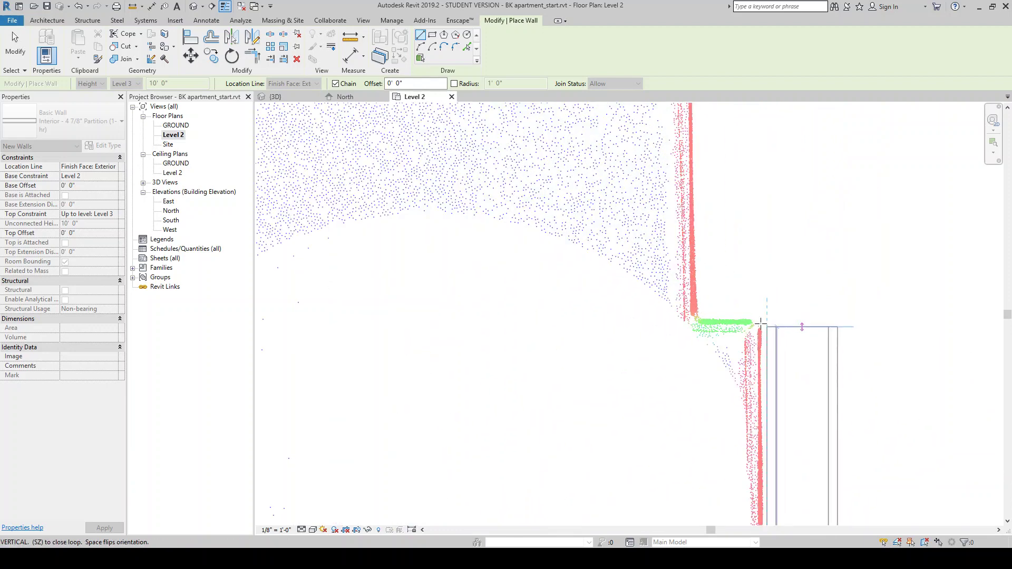
# Step: Trace the short jog in the corridor's side wall
pyautogui.click(757, 320)
pyautogui.click(698, 320)
pyautogui.scroll(-5, 699, 320)
pyautogui.scroll(2, 690, 119)
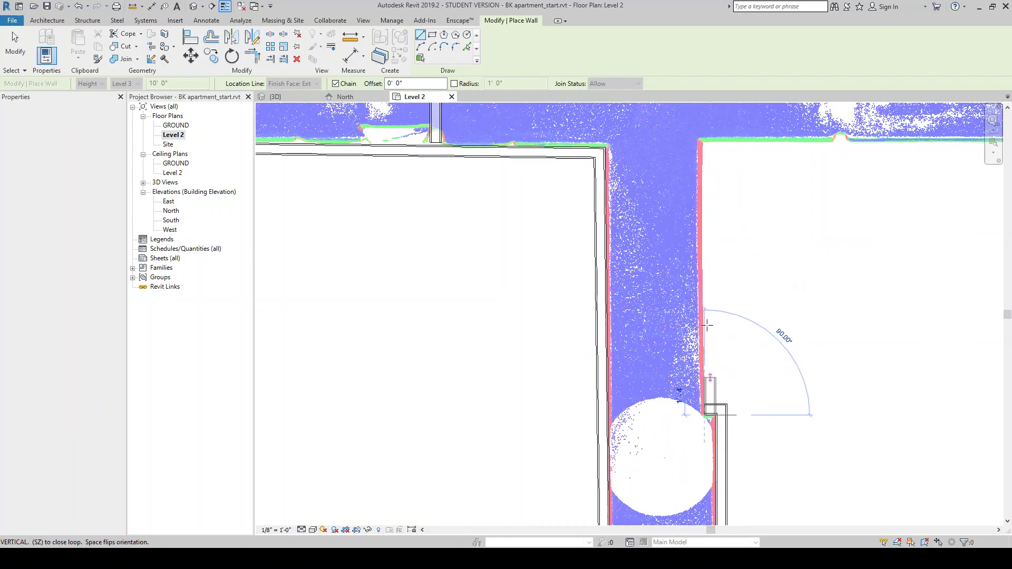
pyautogui.scroll(3, 706, 138)
pyautogui.scroll(3, 706, 138)
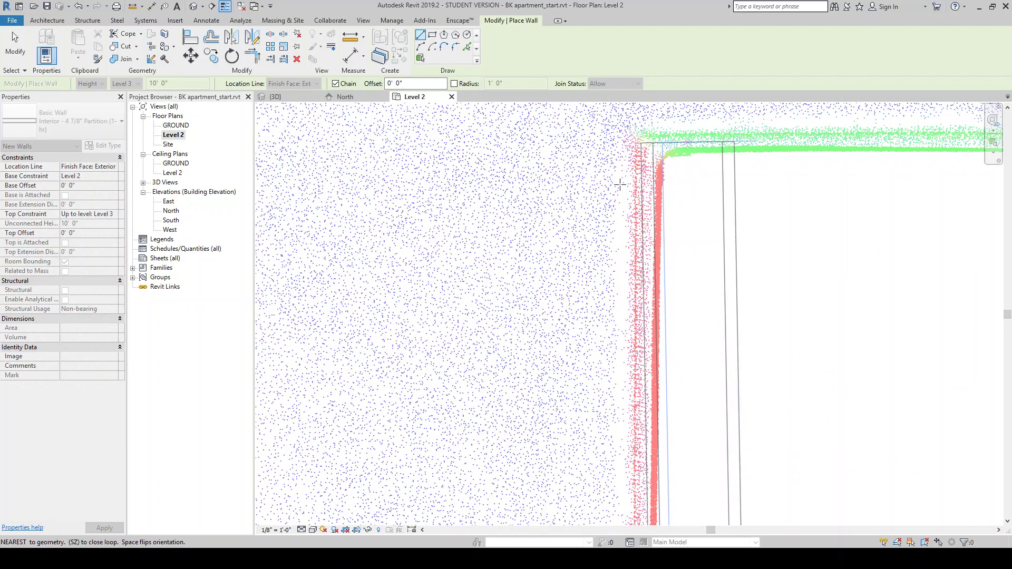
pyautogui.scroll(-8, 619, 184)
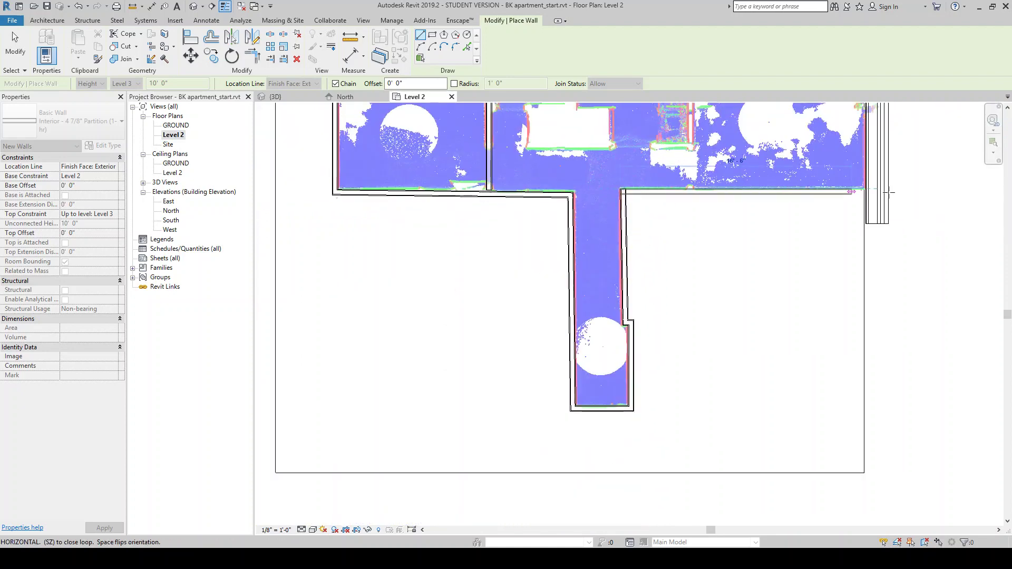
pyautogui.scroll(5, 889, 192)
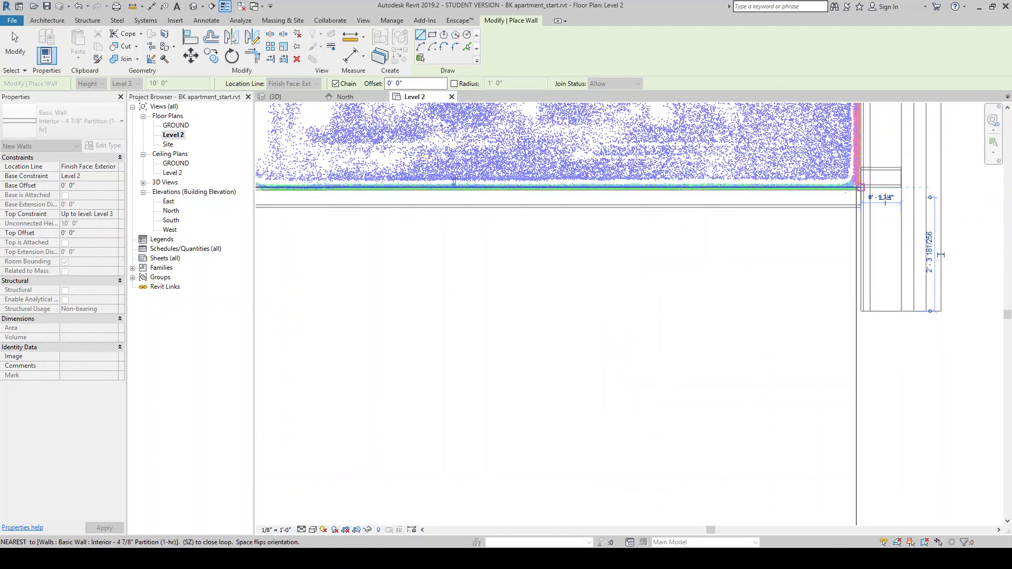
pyautogui.scroll(-5, 887, 201)
pyautogui.press('Escape')
pyautogui.press('Escape')
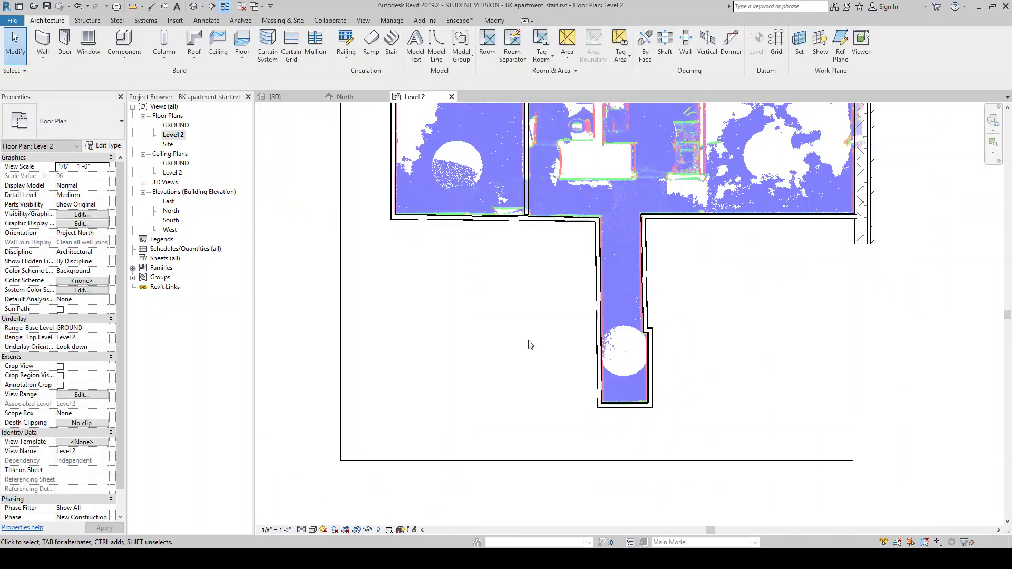
pyautogui.scroll(-2, 567, 295)
pyautogui.scroll(5, 549, 287)
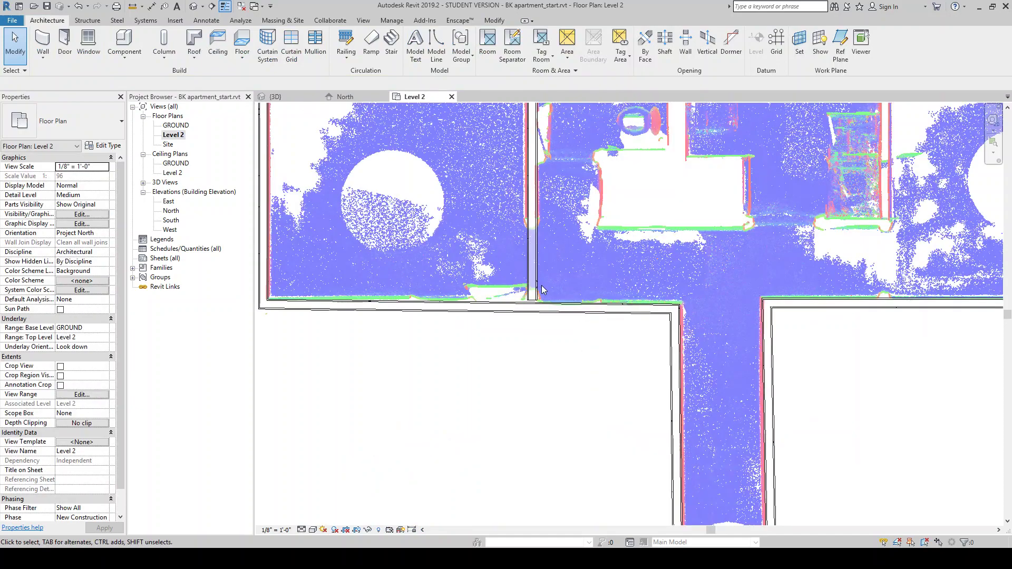
pyautogui.click(535, 289)
pyautogui.scroll(5, 538, 289)
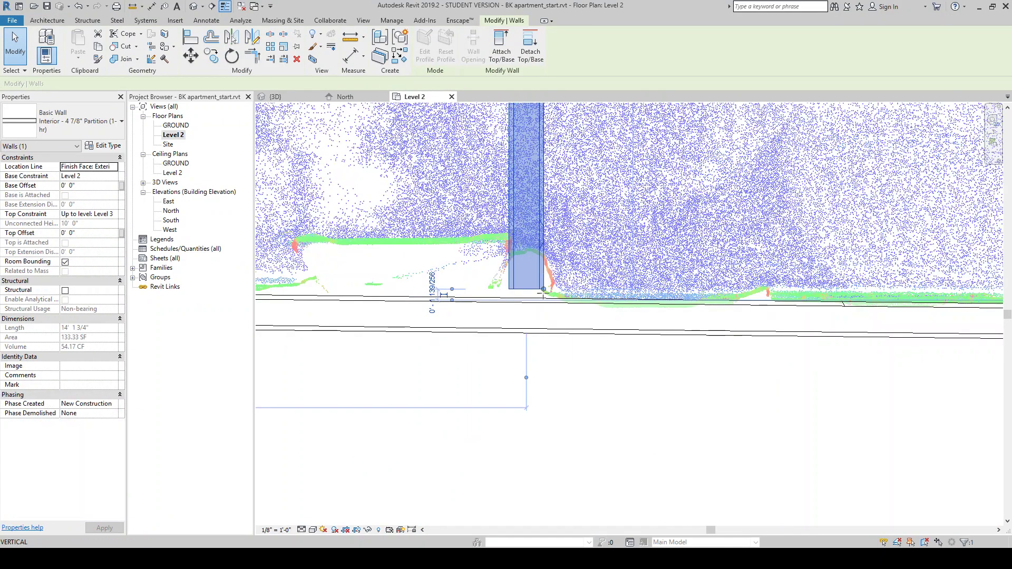
pyautogui.moveTo(543, 289); pyautogui.dragTo(543, 301)
pyautogui.scroll(-5, 545, 295)
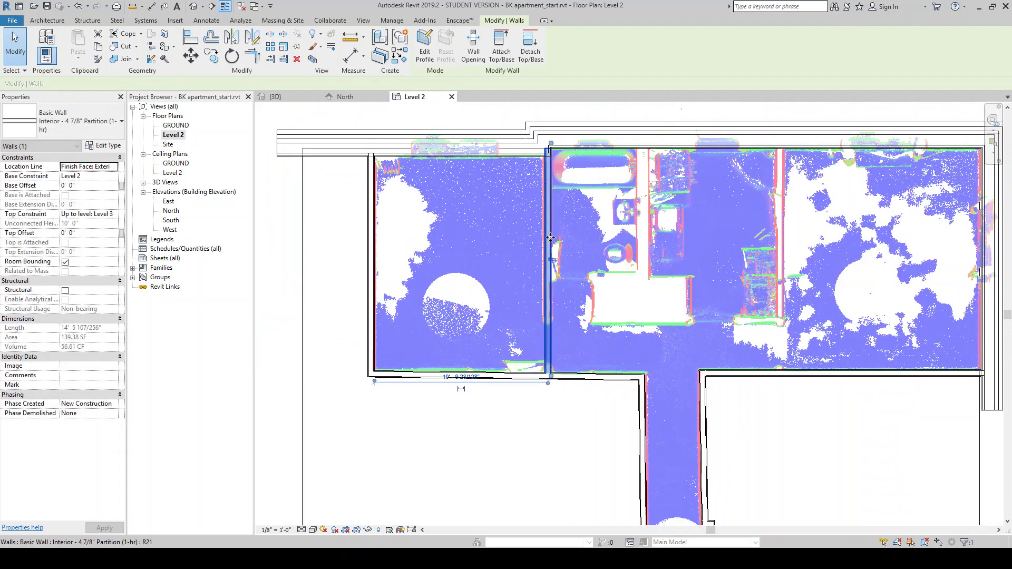
pyautogui.scroll(4, 548, 206)
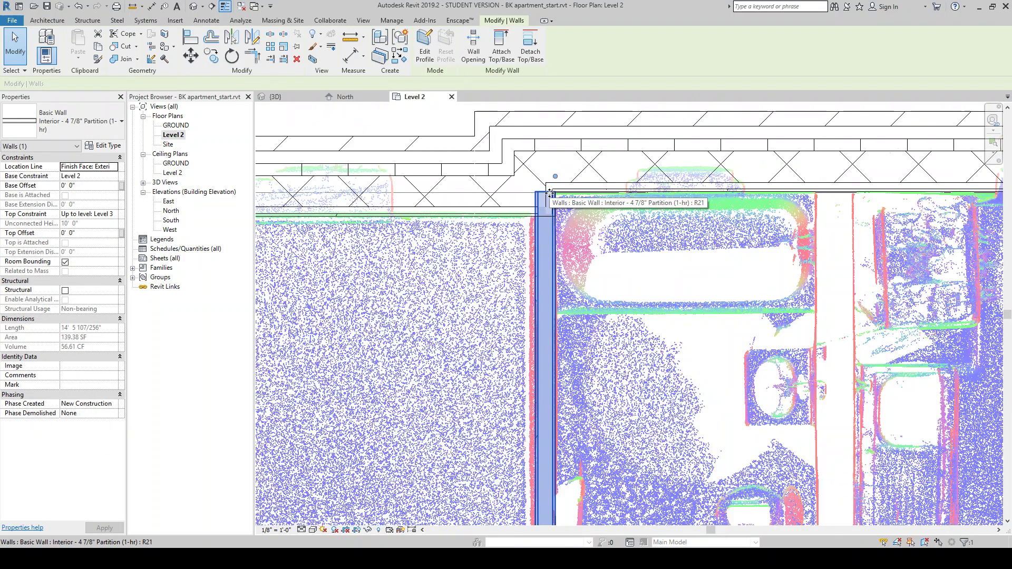
pyautogui.moveTo(552, 192); pyautogui.dragTo(554, 208)
pyautogui.press('Escape')
pyautogui.scroll(-4, 568, 279)
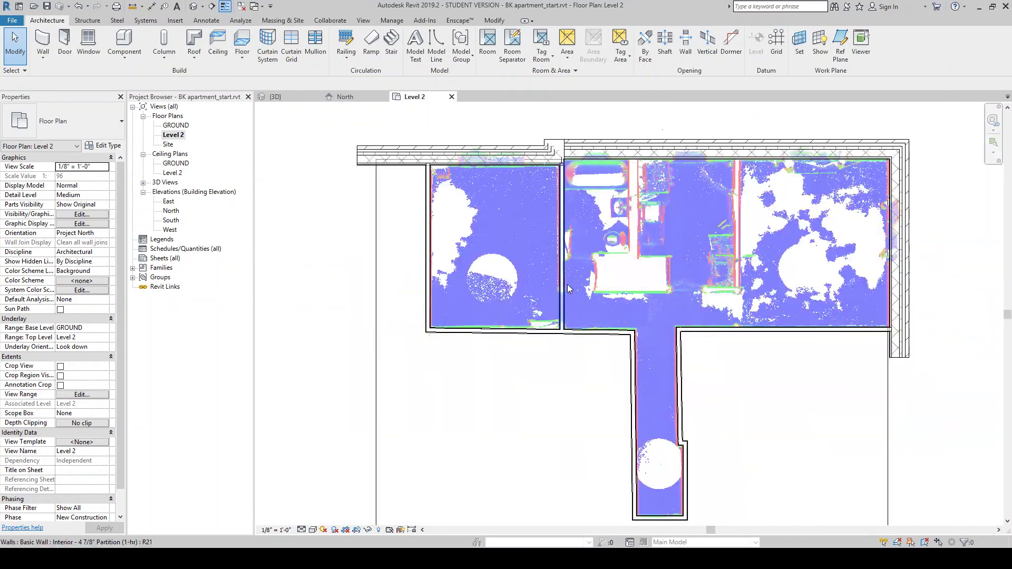
pyautogui.scroll(2, 568, 279)
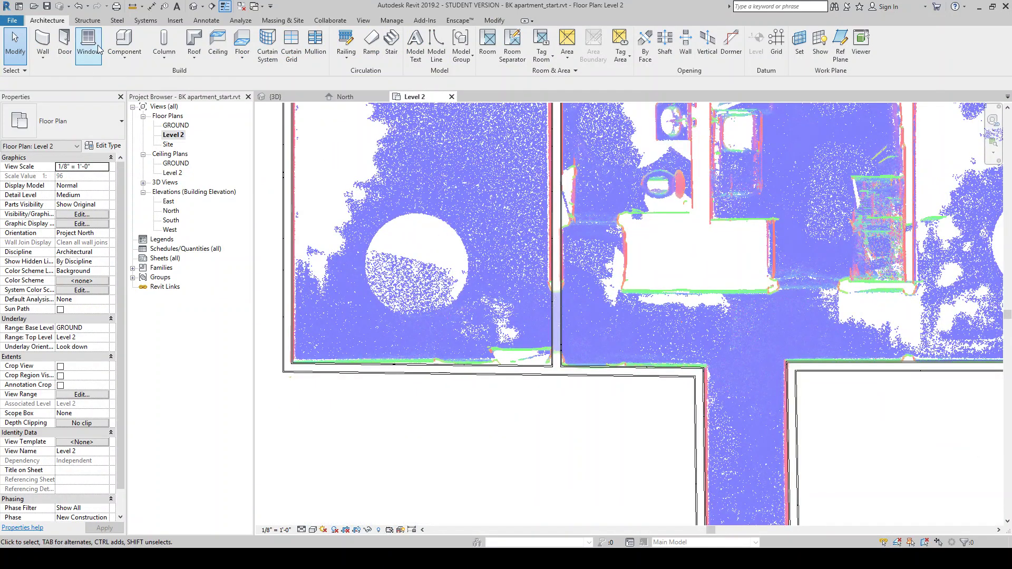
# Step: Place a Single-Flush 30" x 80" door between the left room and corridor, swinging into the room
pyautogui.click(68, 44)
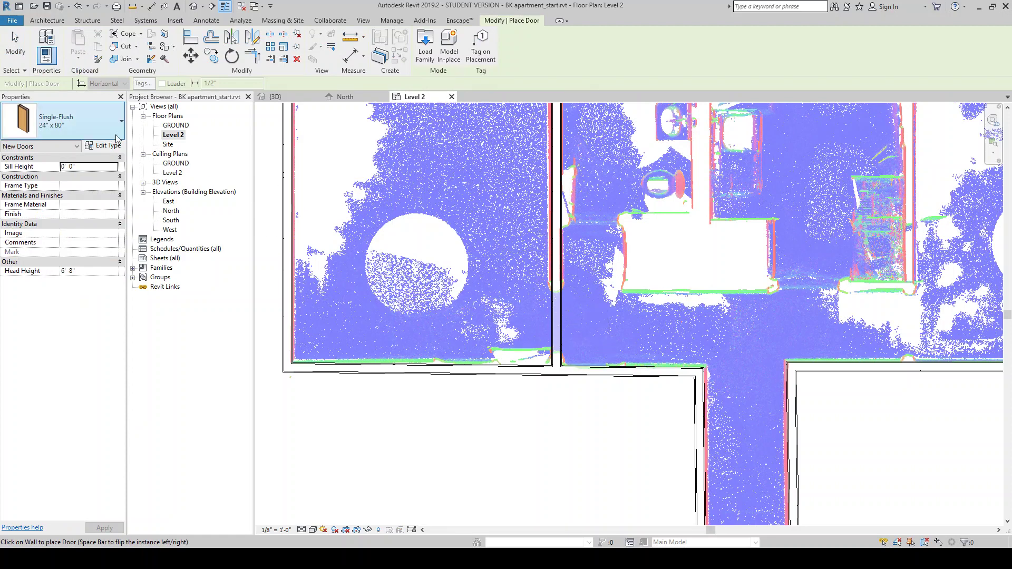
pyautogui.scroll(1, 619, 218)
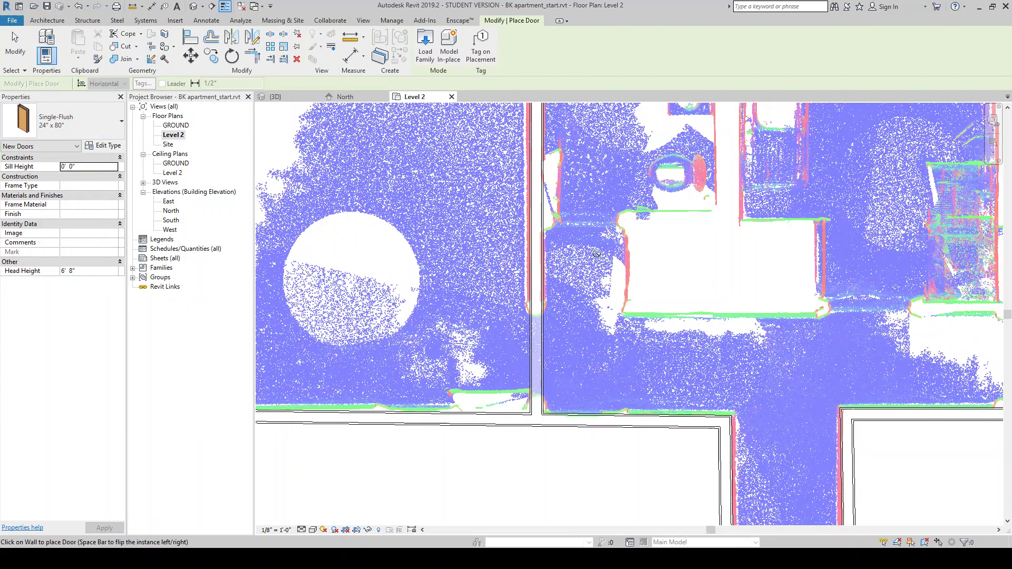
pyautogui.click(79, 120)
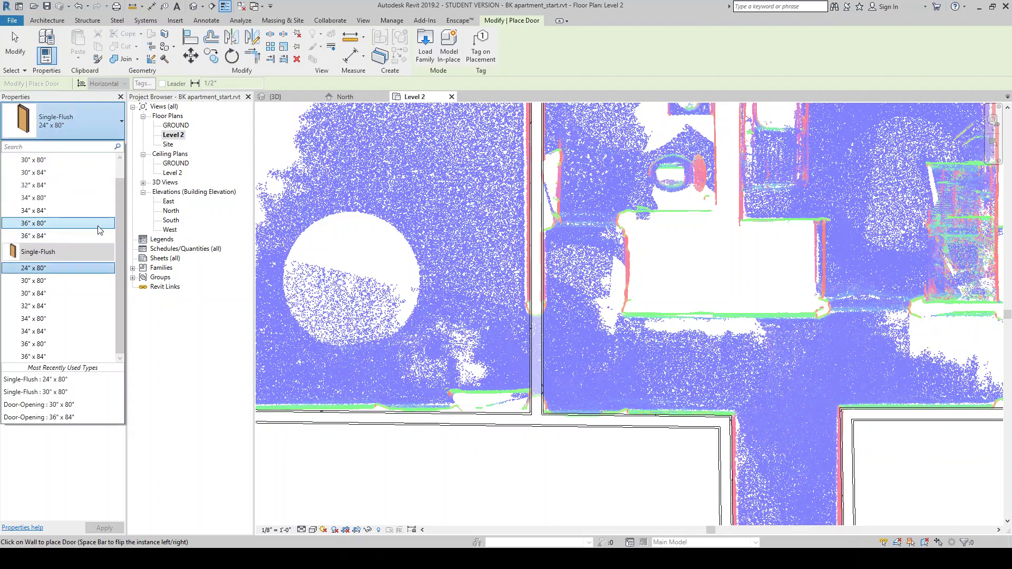
pyautogui.click(59, 277)
pyautogui.scroll(2, 523, 383)
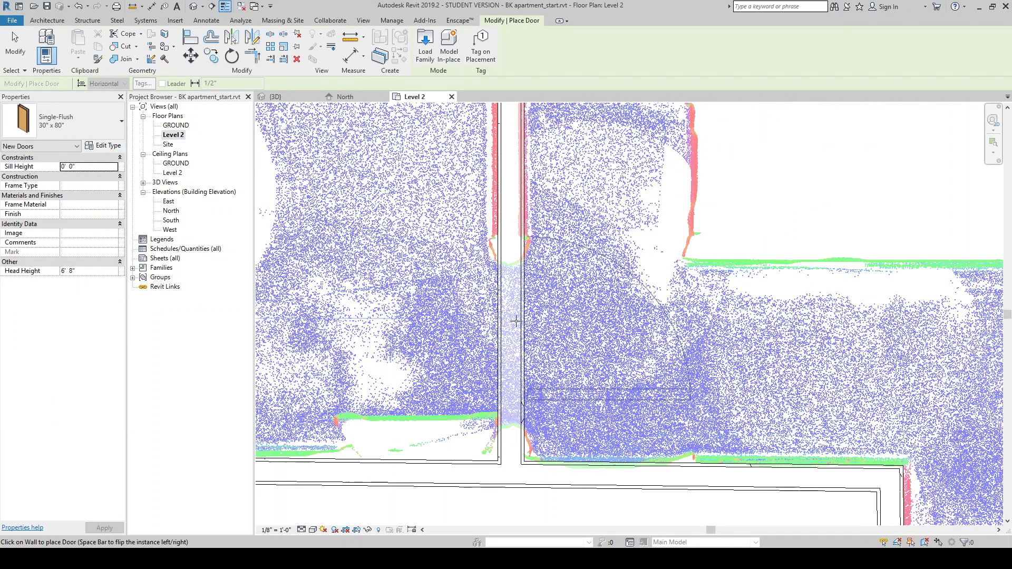
pyautogui.press('space')
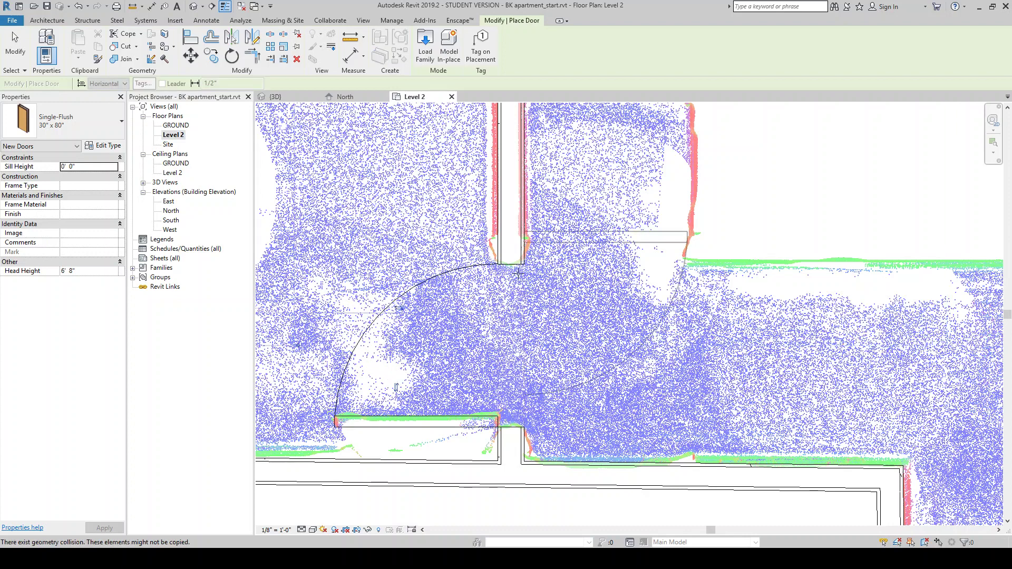
pyautogui.scroll(2, 490, 232)
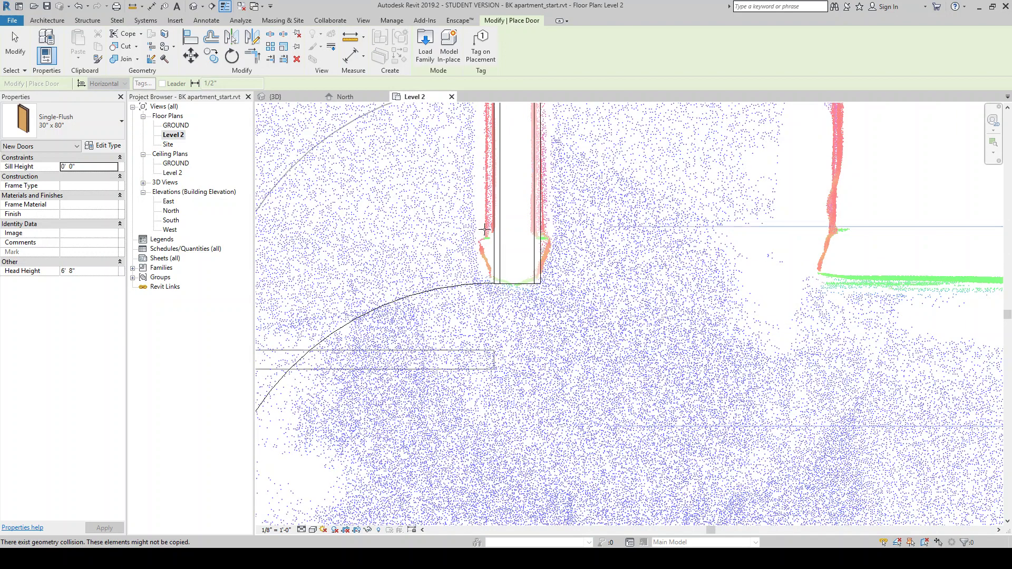
pyautogui.click(479, 232)
pyautogui.press('Escape')
pyautogui.press('Escape')
pyautogui.scroll(-2, 594, 239)
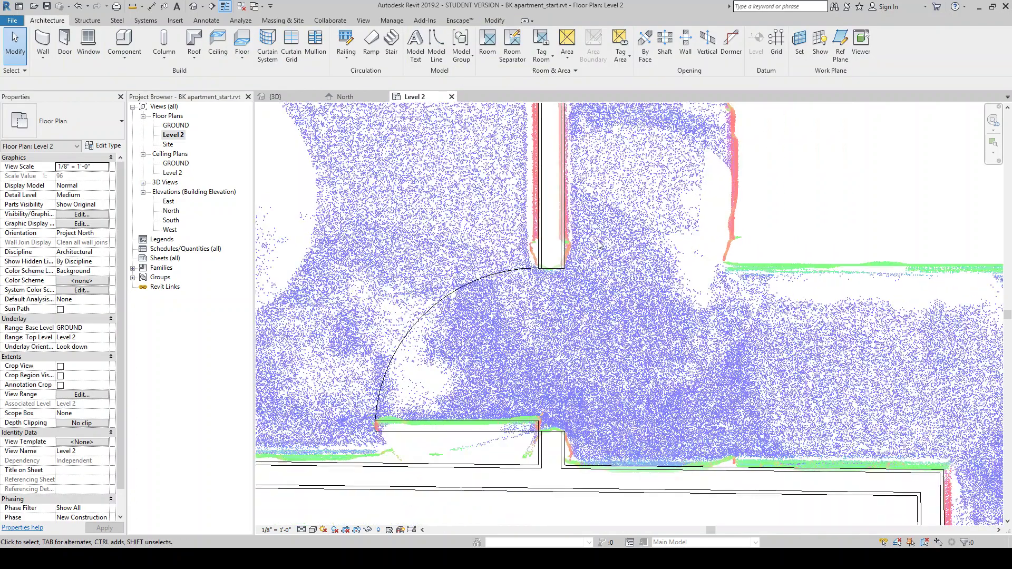
pyautogui.scroll(2, 543, 243)
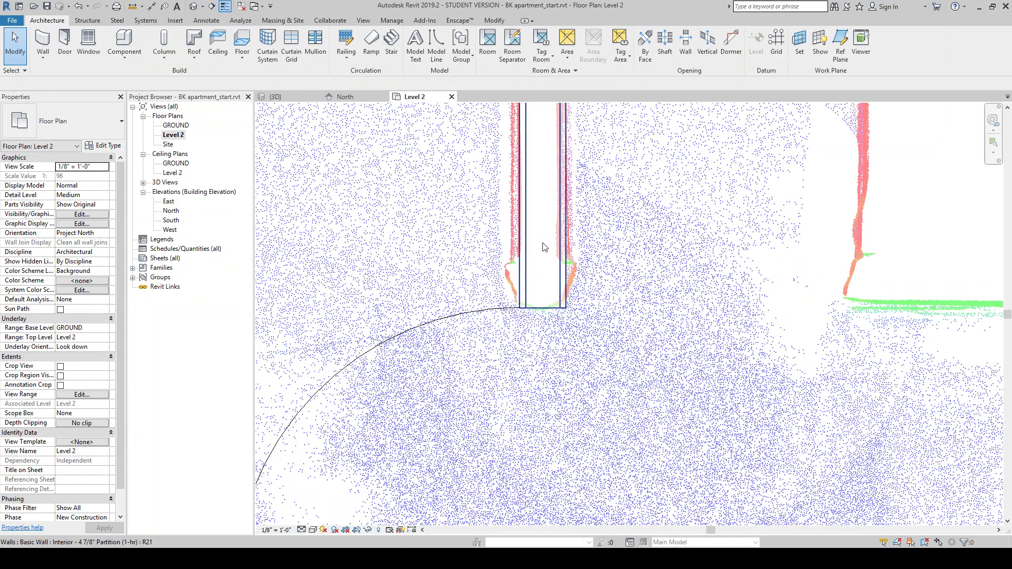
pyautogui.scroll(-2, 545, 248)
pyautogui.scroll(-4, 543, 343)
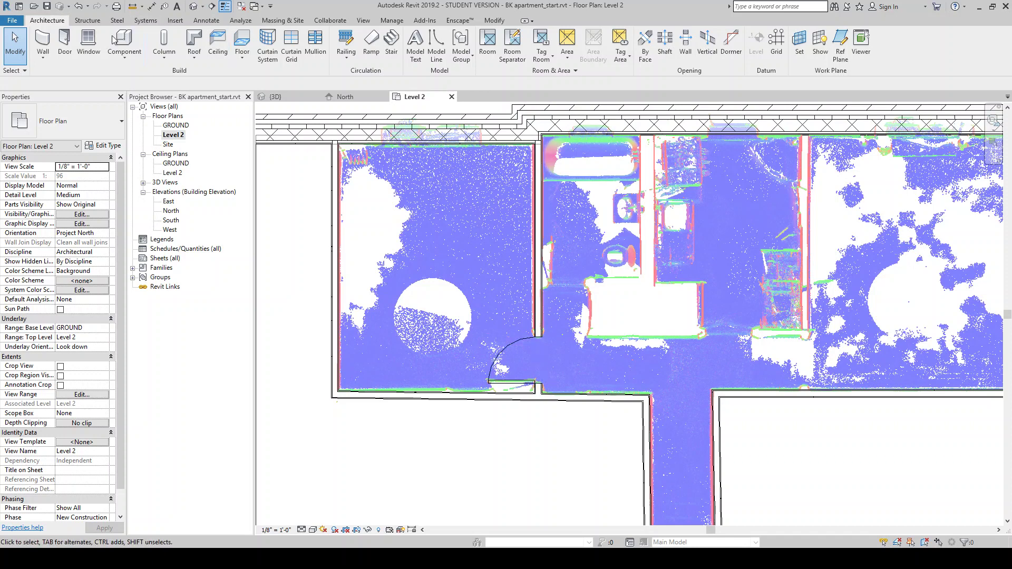
# Step: Place a Window-Double-Hung 64" x 68" in the left room's top exterior wall and select it
pyautogui.click(87, 42)
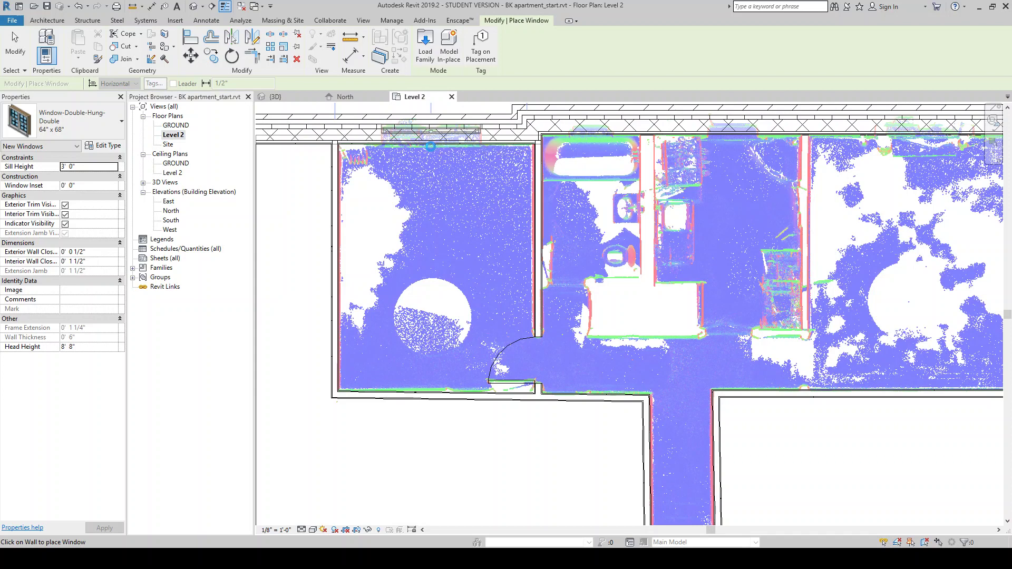
pyautogui.click(430, 146)
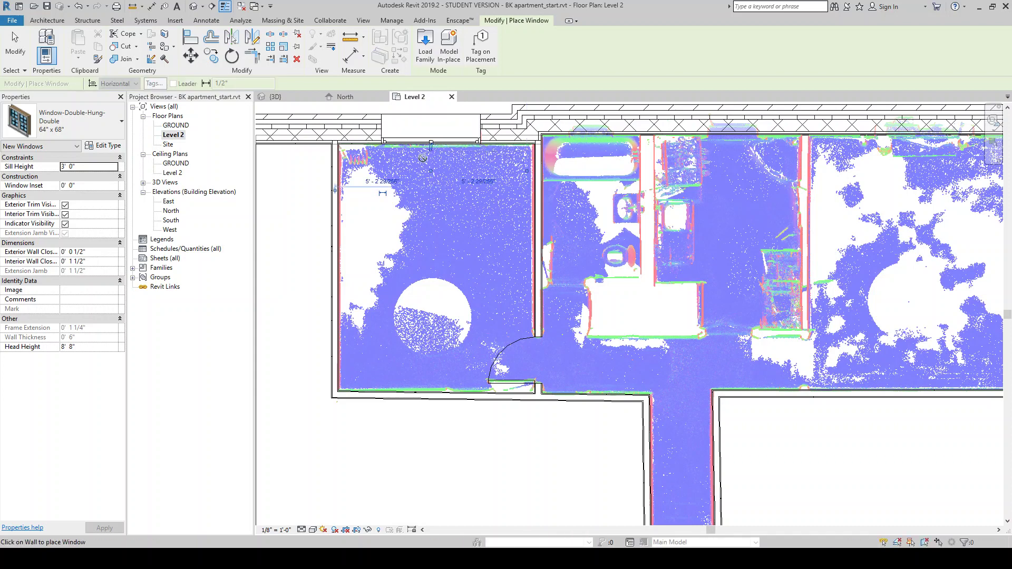
pyautogui.press('Escape')
pyautogui.press('Escape')
pyautogui.click(436, 136)
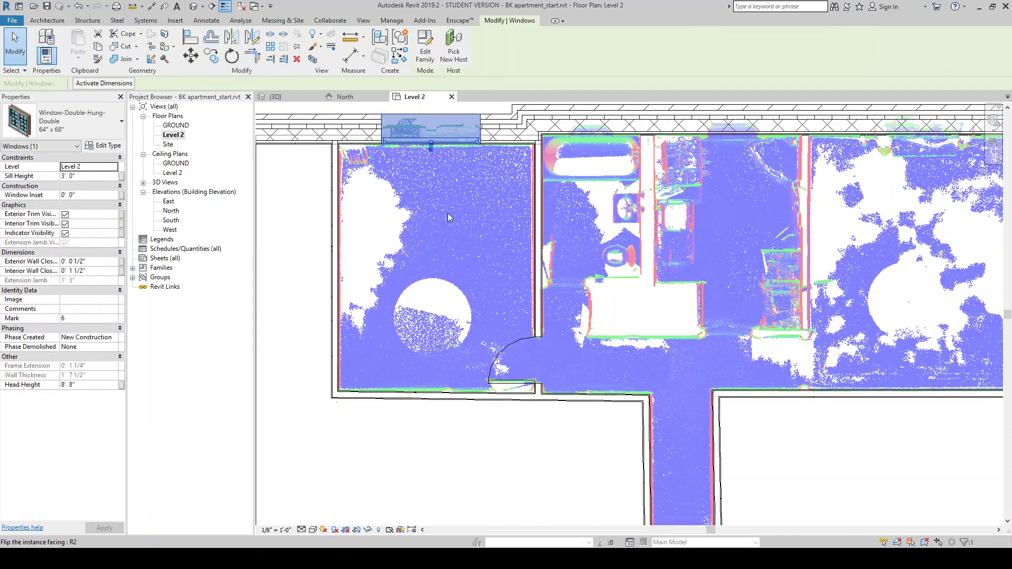
pyautogui.scroll(-2, 454, 261)
pyautogui.scroll(3, 436, 153)
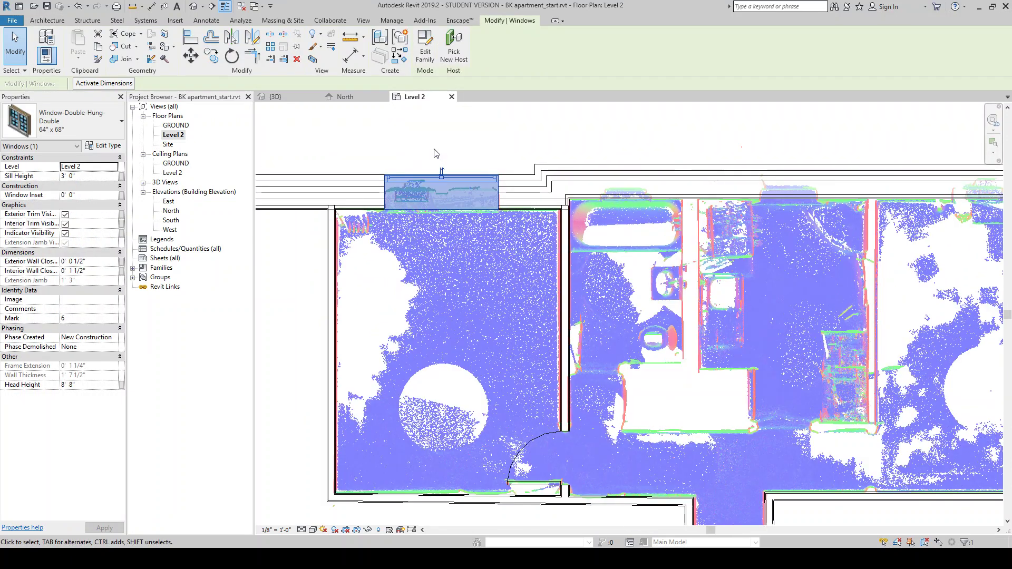
# Step: Set the window's sill height to 2' 0" in the North elevation
pyautogui.click(344, 96)
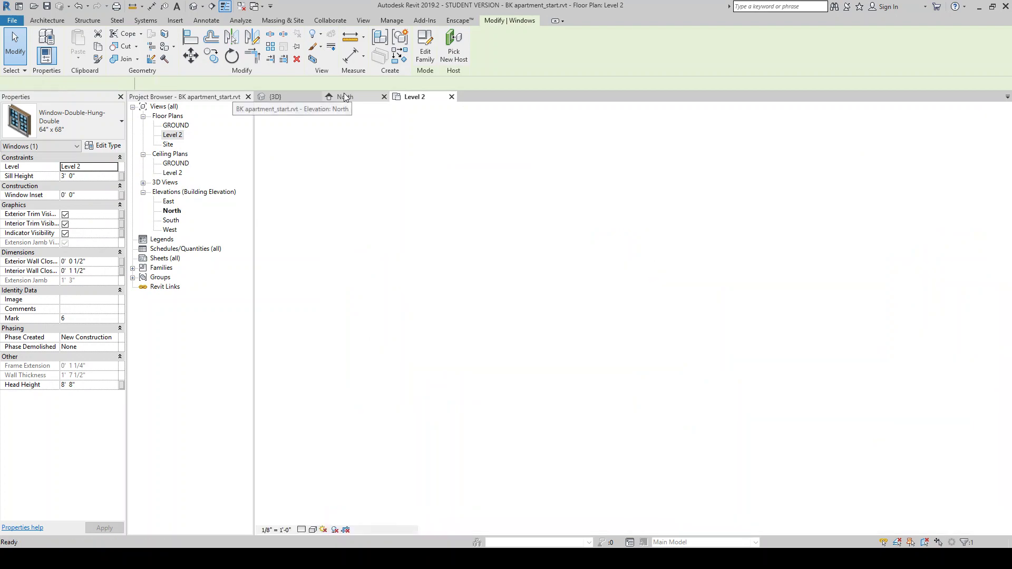
pyautogui.scroll(3, 826, 298)
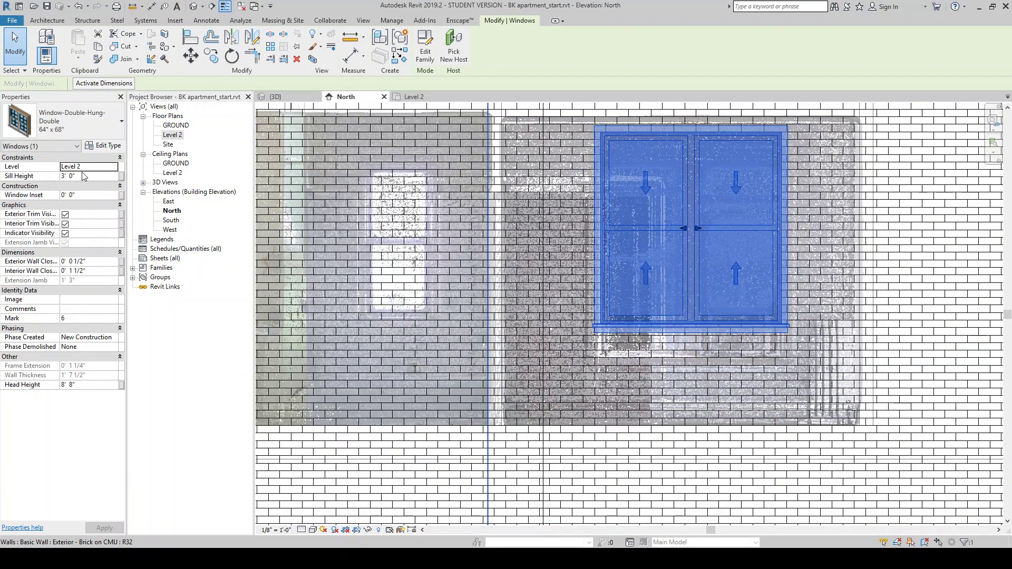
pyautogui.click(67, 177)
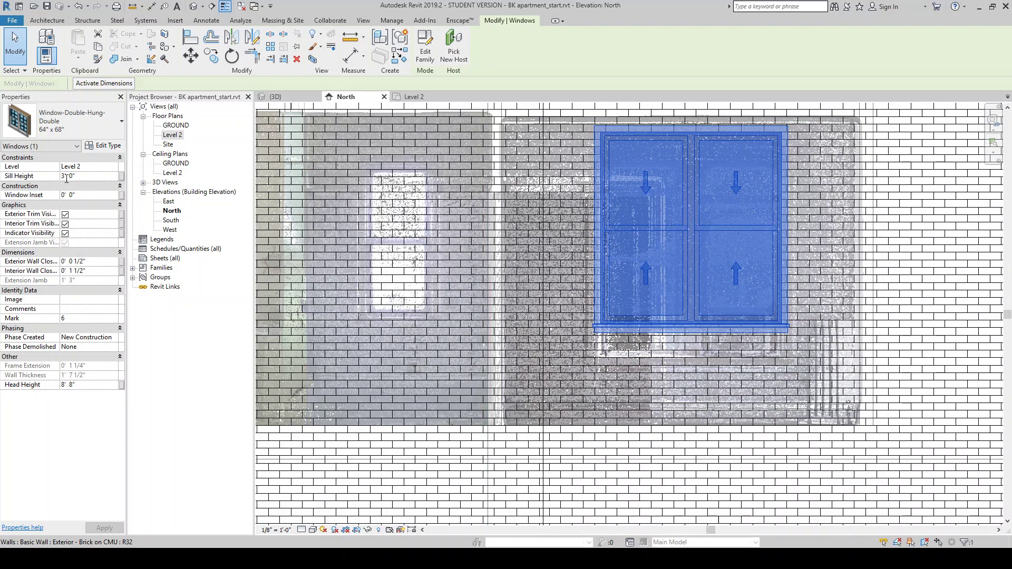
pyautogui.write('2')
pyautogui.click(105, 528)
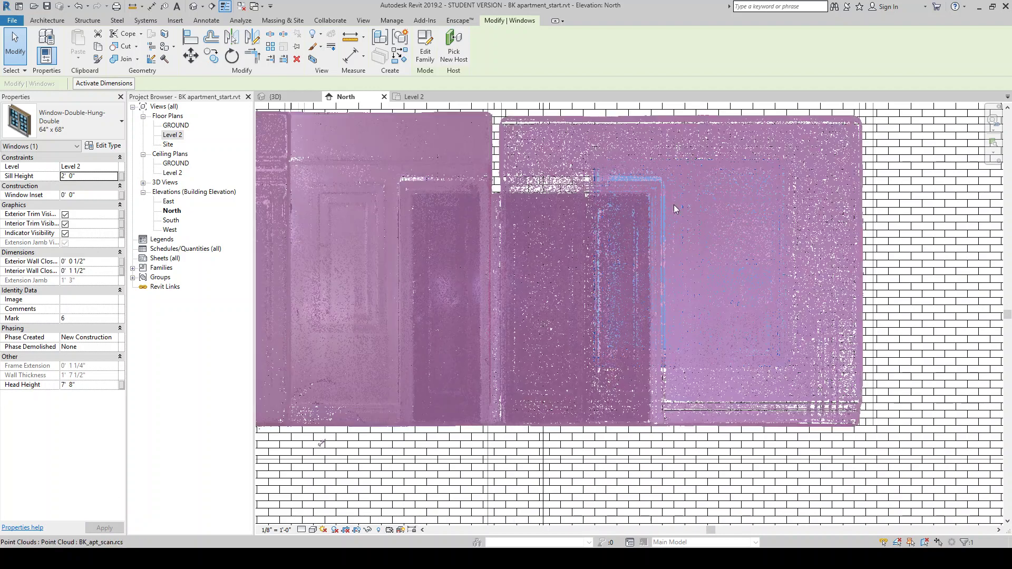
# Step: Drag the window sideways to line up with the scanned window opening
pyautogui.scroll(2, 673, 206)
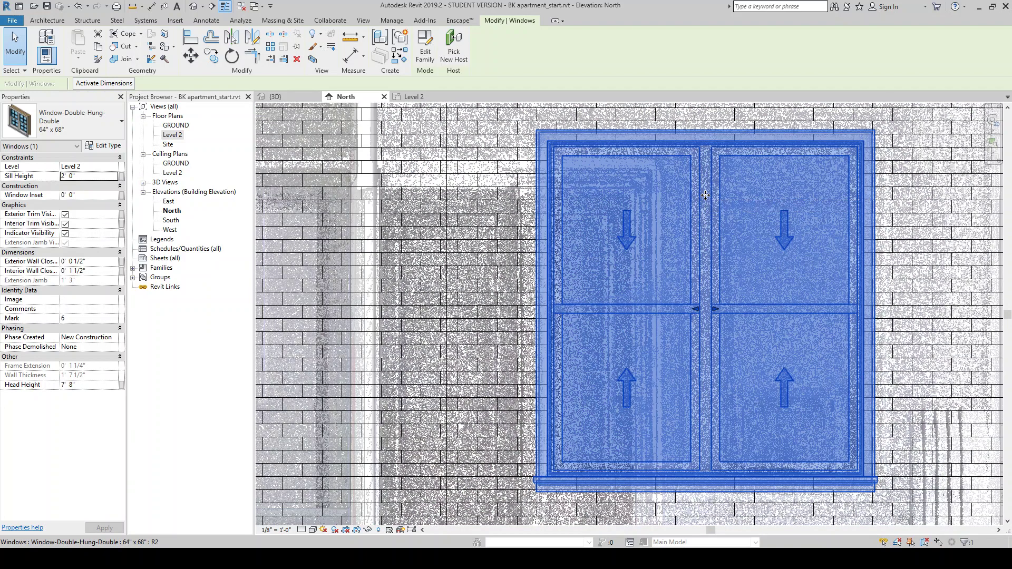
pyautogui.moveTo(704, 195); pyautogui.dragTo(689, 198)
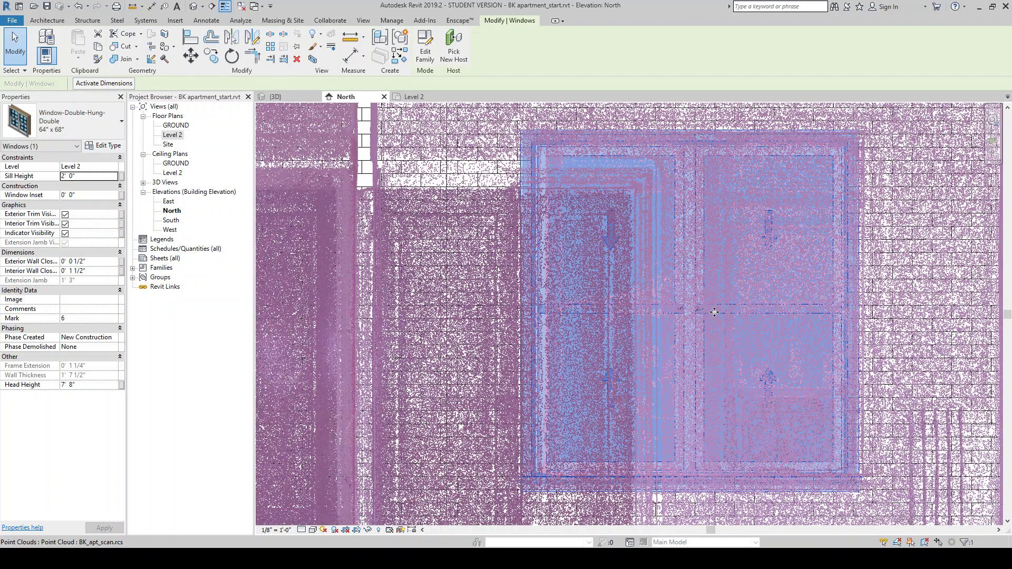
pyautogui.scroll(2, 674, 224)
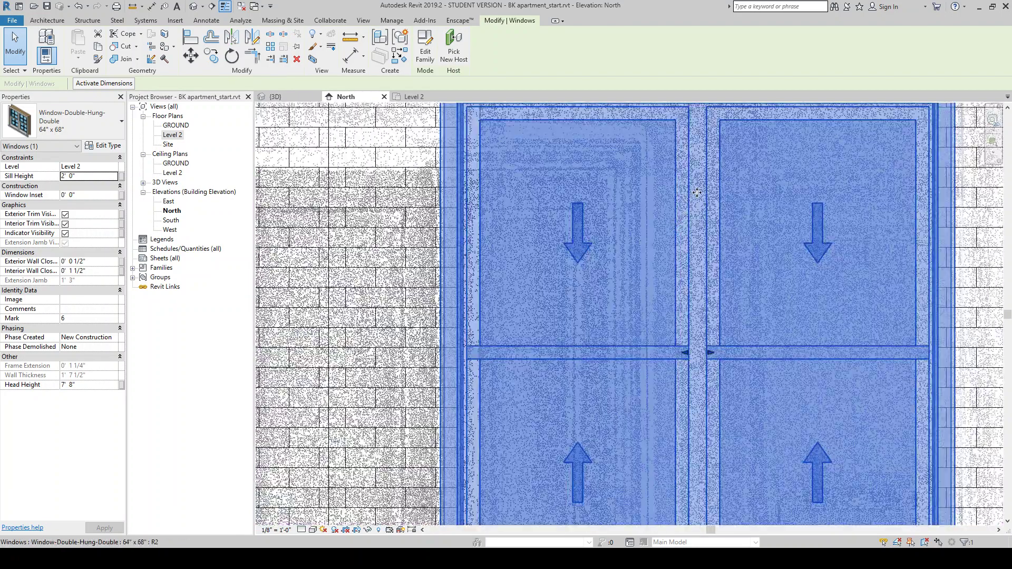
pyautogui.moveTo(695, 193); pyautogui.dragTo(669, 200)
pyautogui.scroll(-3, 678, 197)
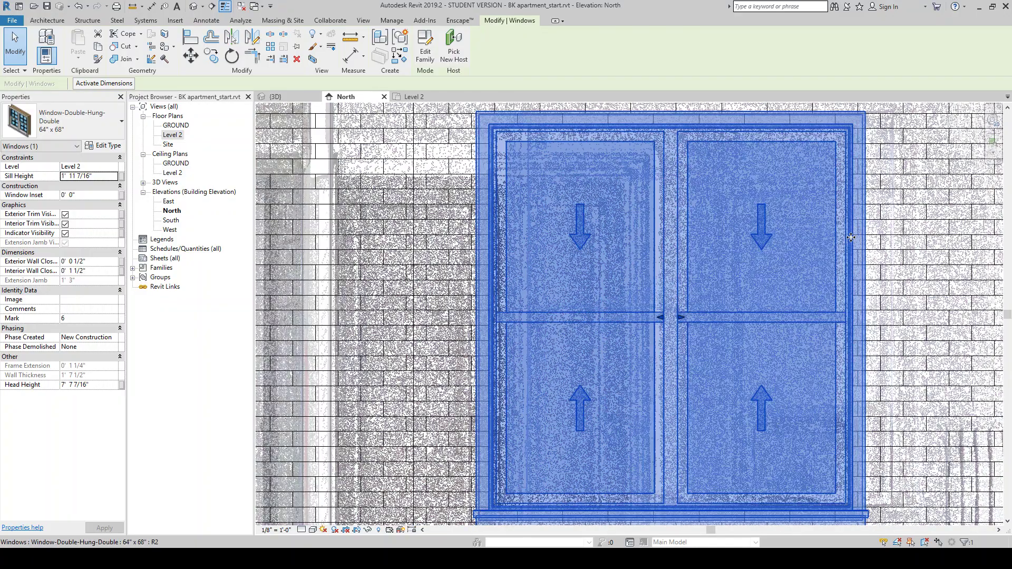
pyautogui.moveTo(851, 237); pyautogui.dragTo(878, 238)
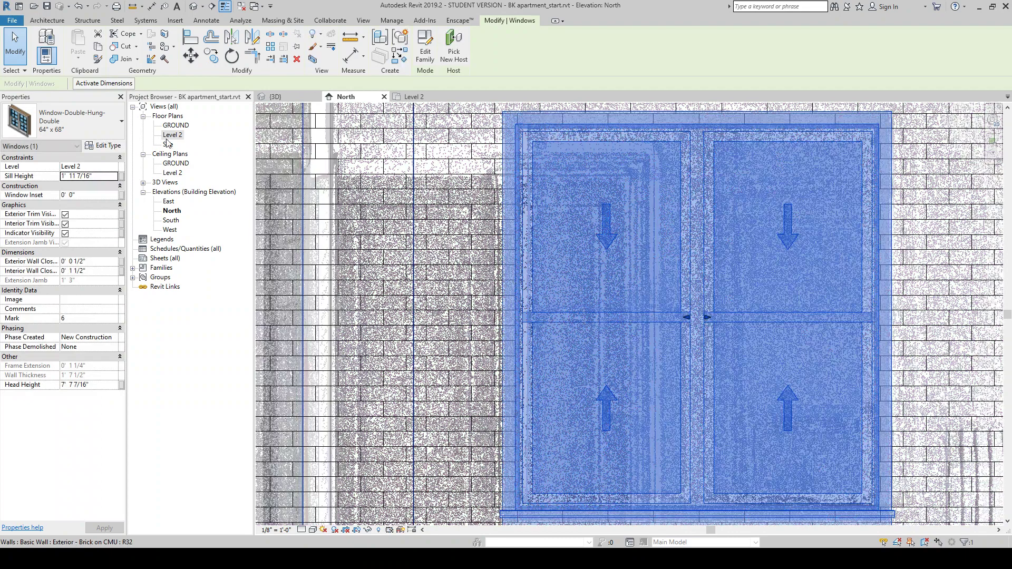
pyautogui.click(532, 225)
pyautogui.scroll(-5, 532, 225)
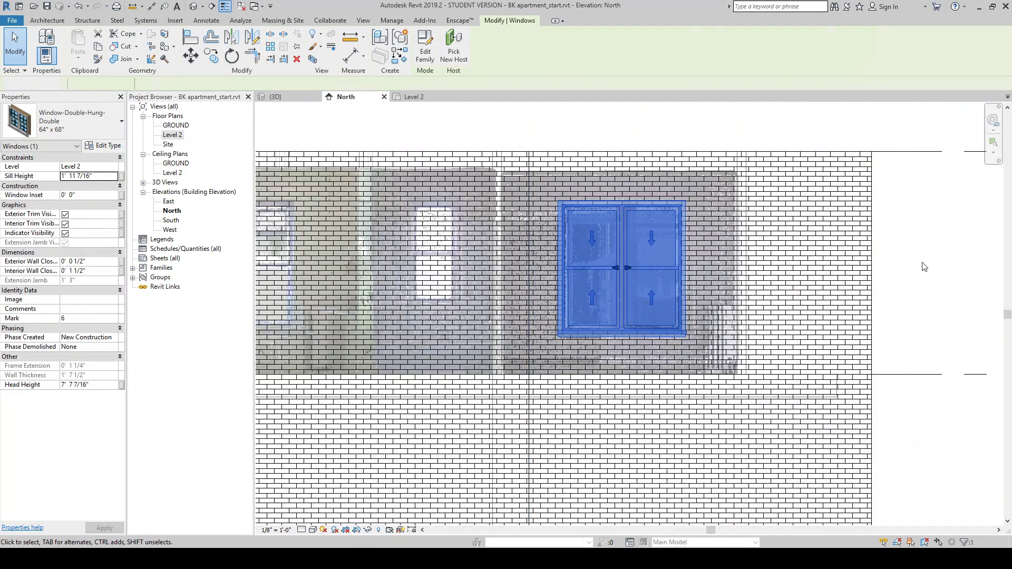
pyautogui.click(924, 267)
pyautogui.scroll(-3, 922, 265)
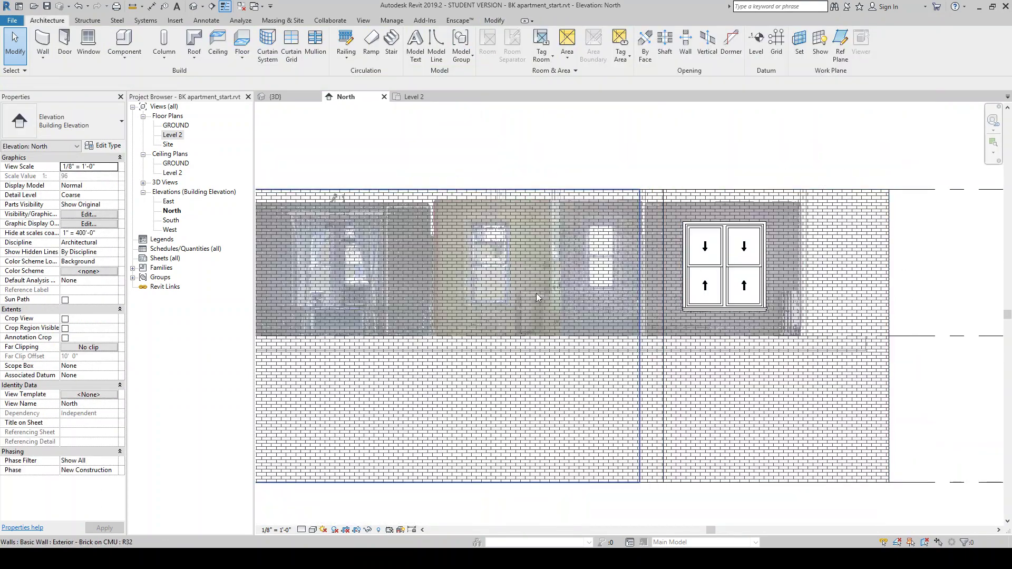
pyautogui.scroll(-3, 554, 301)
pyautogui.scroll(3, 668, 255)
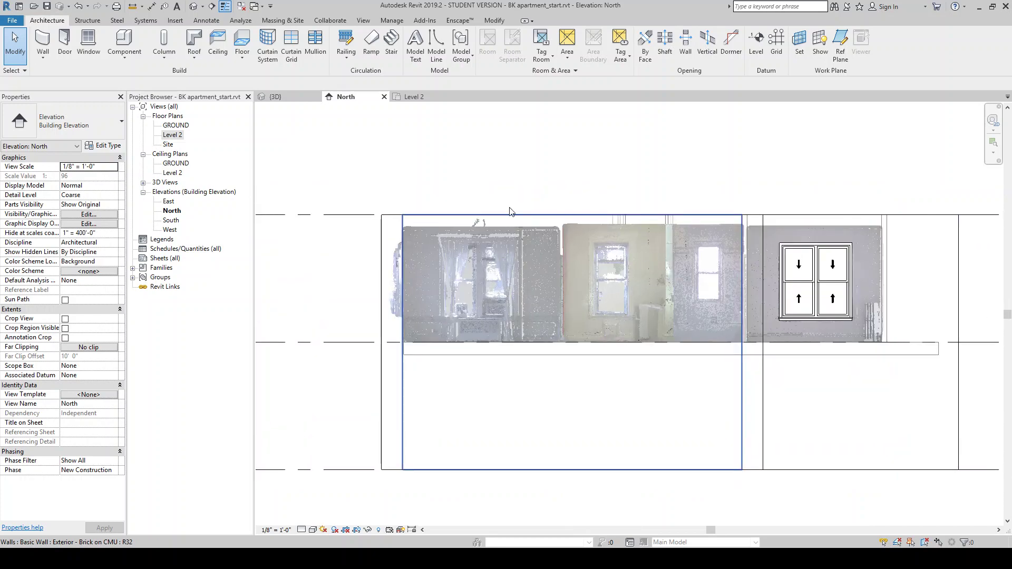
# Step: In the 3D view, choose the Toilet-Commercial-Wall-3D 15" Seat Height component via a TOILE search
pyautogui.click(287, 98)
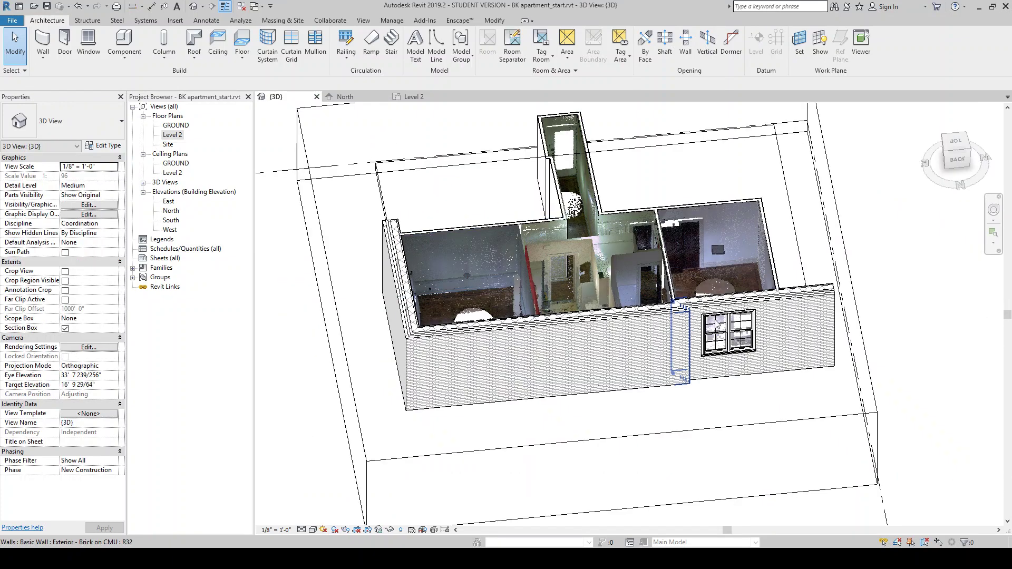
pyautogui.keyDown('shift'); pyautogui.moveTo(717, 237); pyautogui.dragTo(448, 358, button='middle'); pyautogui.keyUp('shift')
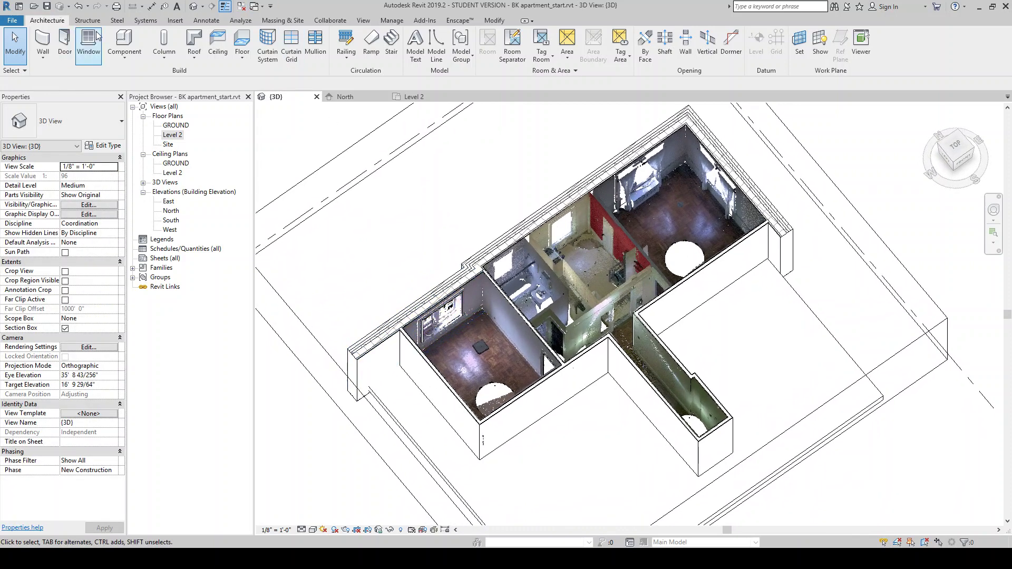
pyautogui.click(127, 45)
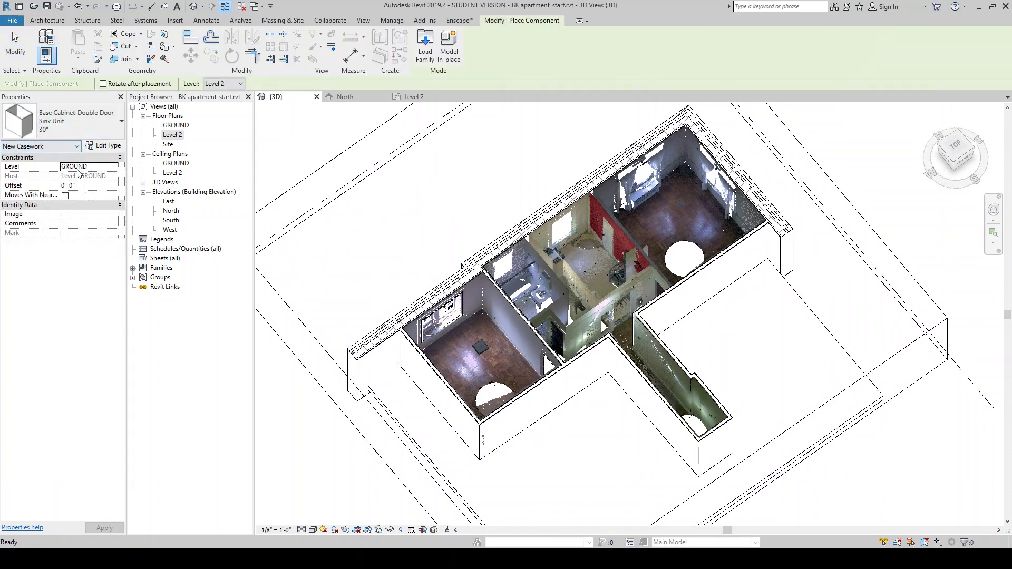
pyautogui.click(77, 124)
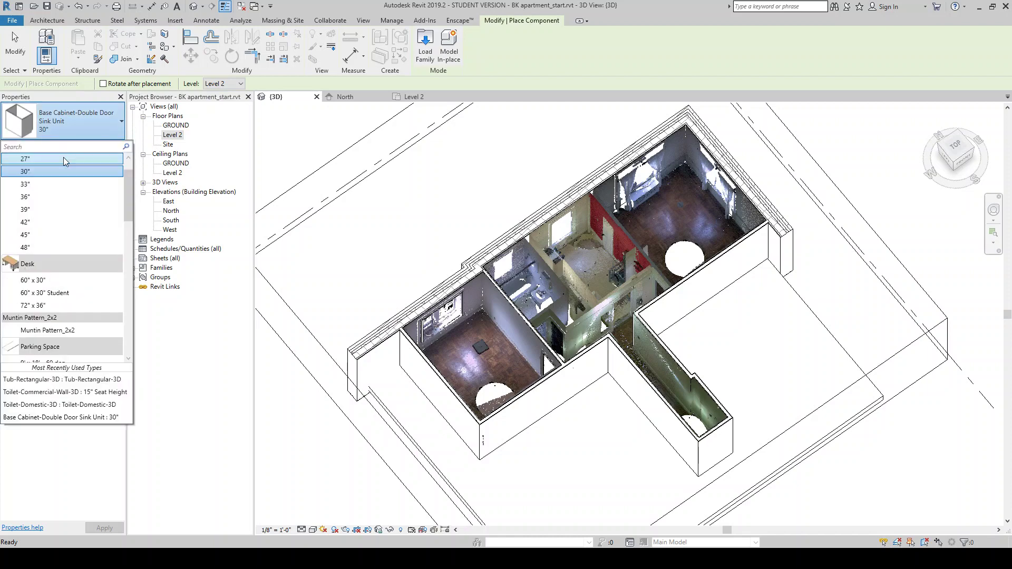
pyautogui.write('TOILE')
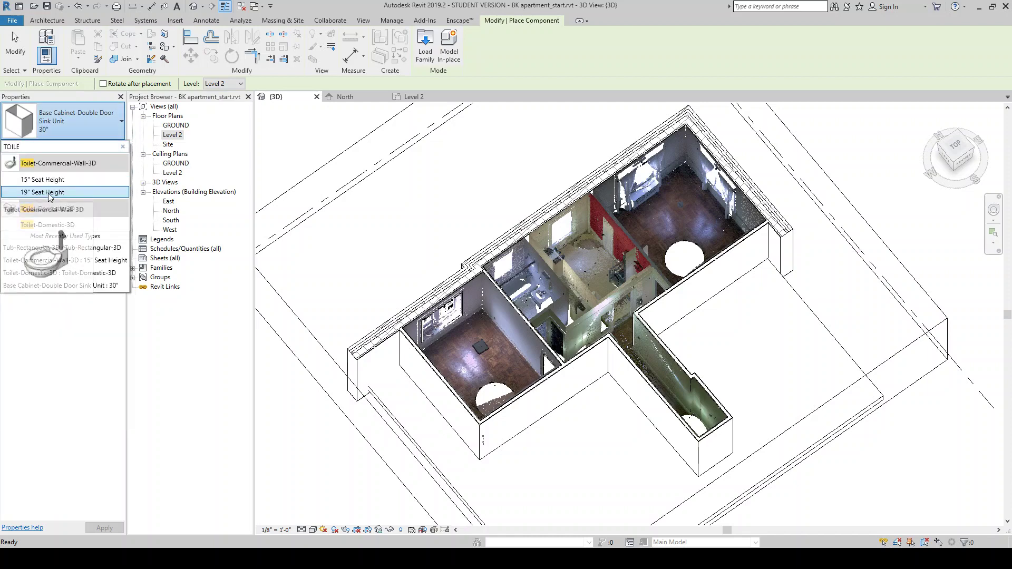
pyautogui.click(59, 180)
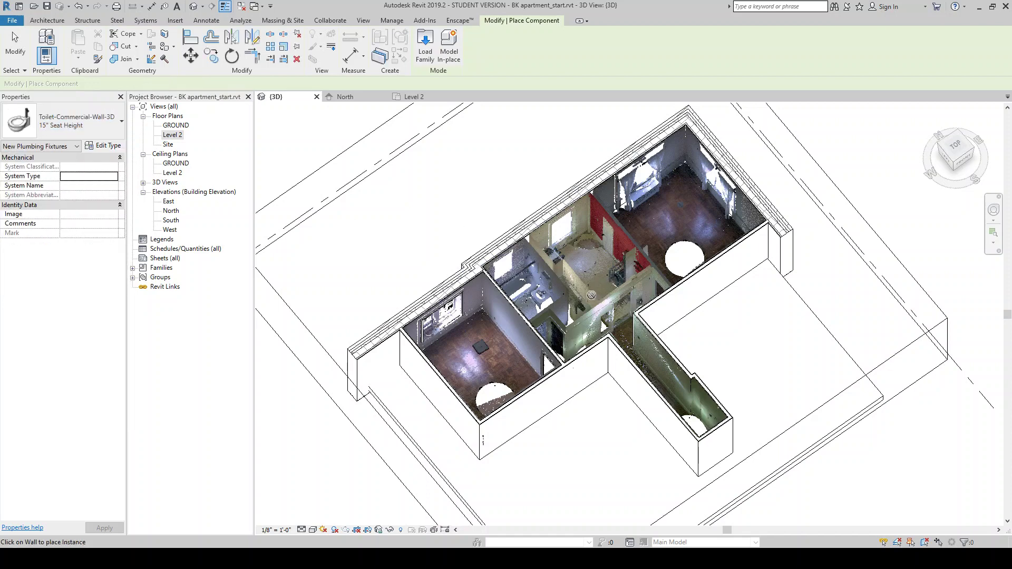
pyautogui.keyDown('shift'); pyautogui.moveTo(580, 294); pyautogui.dragTo(580, 336, button='middle'); pyautogui.keyUp('shift')
# Step: Go to the Level 2 floor plan with toilet placement put on hold
pyautogui.click(411, 97)
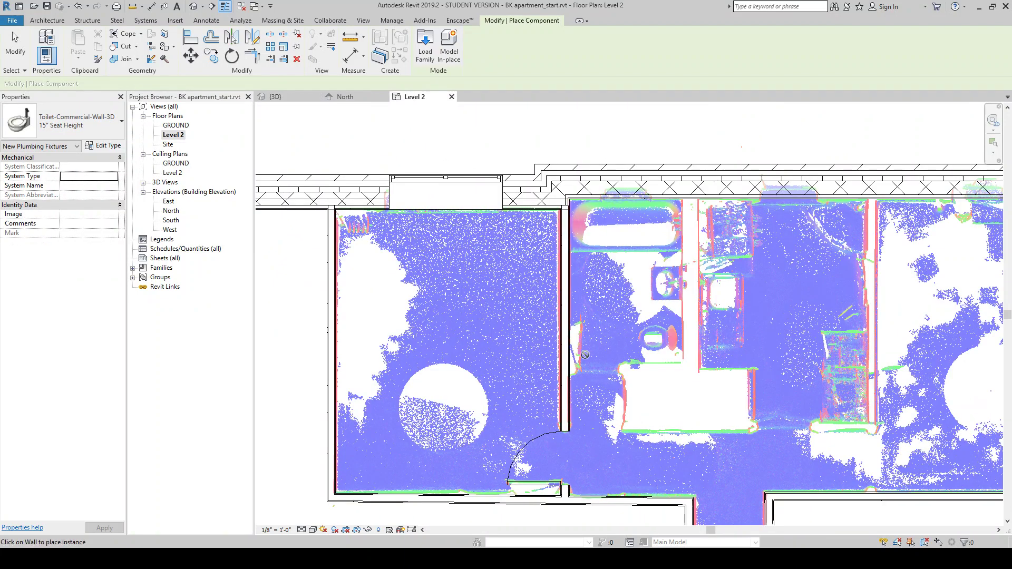
pyautogui.scroll(5, 698, 324)
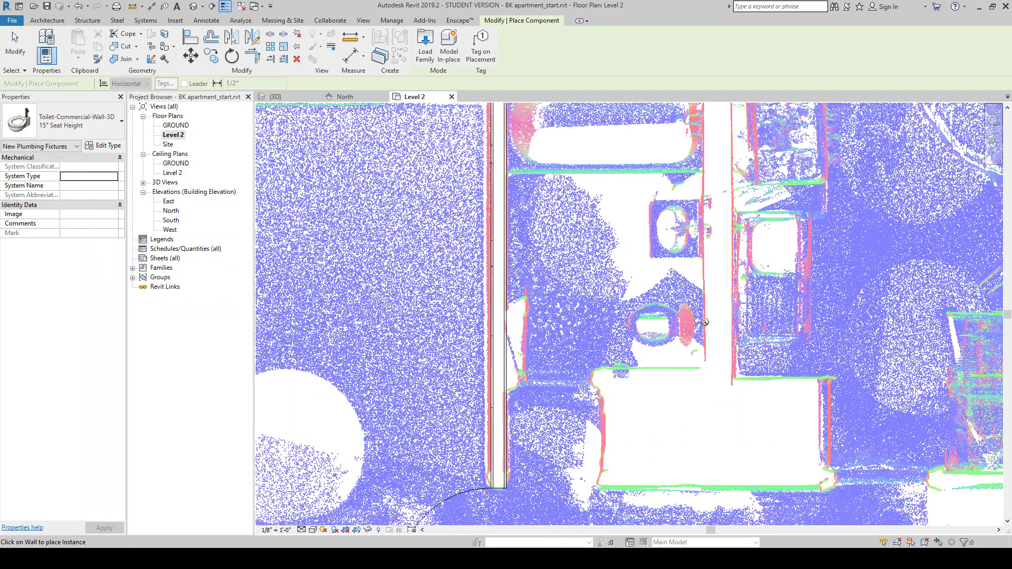
pyautogui.press('Escape')
pyautogui.scroll(-2, 602, 240)
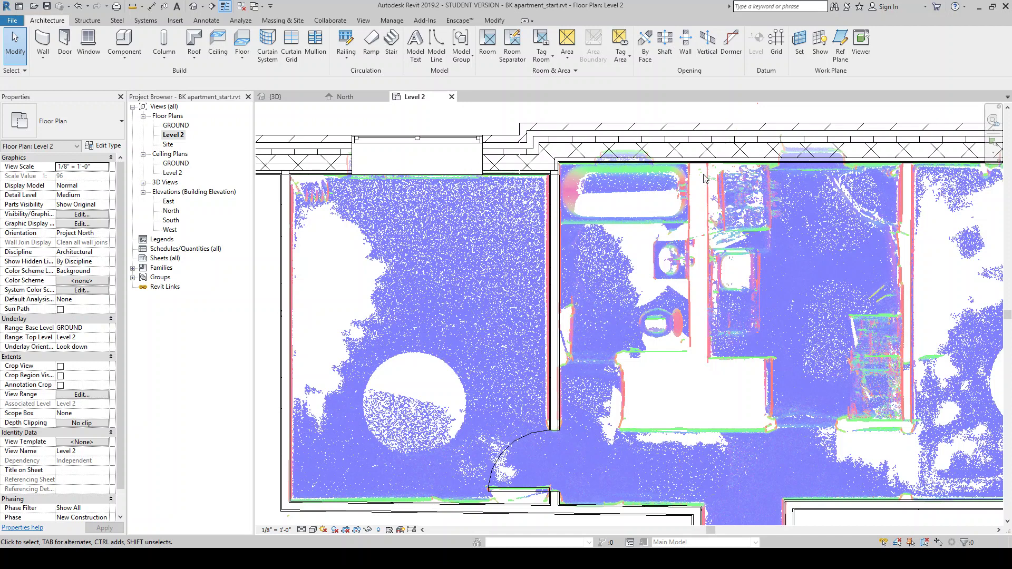
# Step: Draw a vertical Generic - 8" wall down from the top exterior wall beside the toilet spot
pyautogui.click(53, 64)
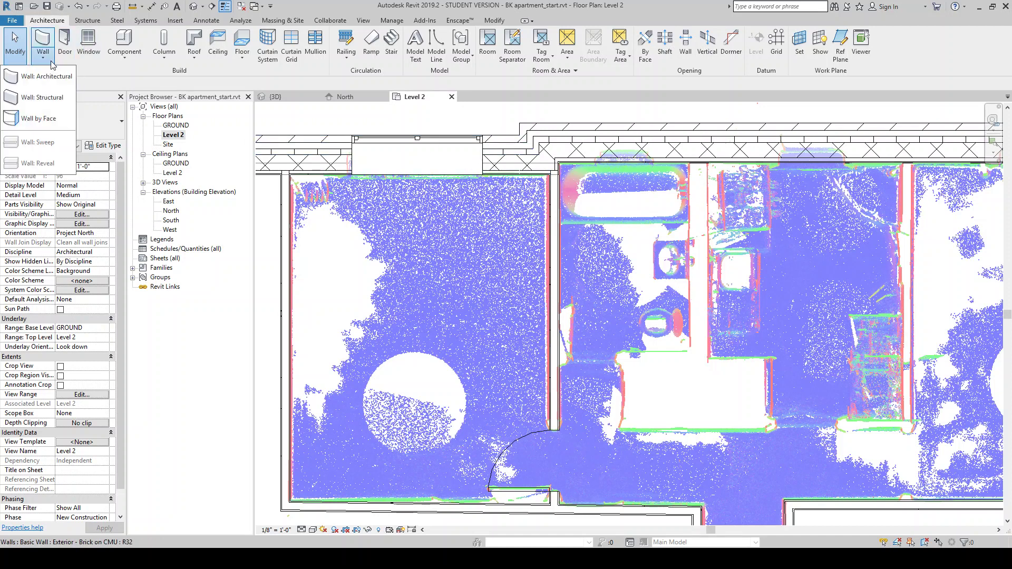
pyautogui.click(47, 76)
pyautogui.click(68, 121)
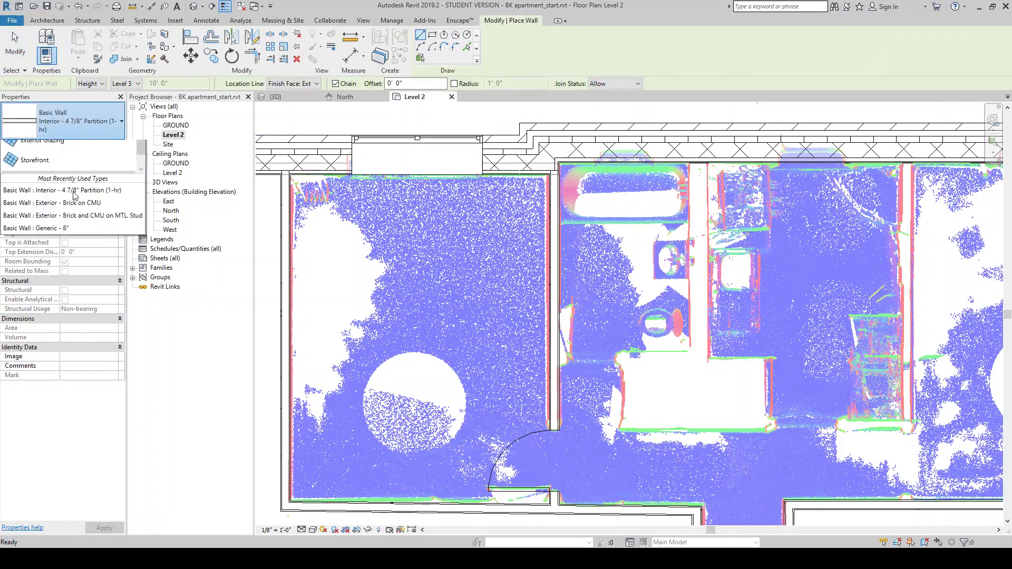
pyautogui.scroll(2, 63, 190)
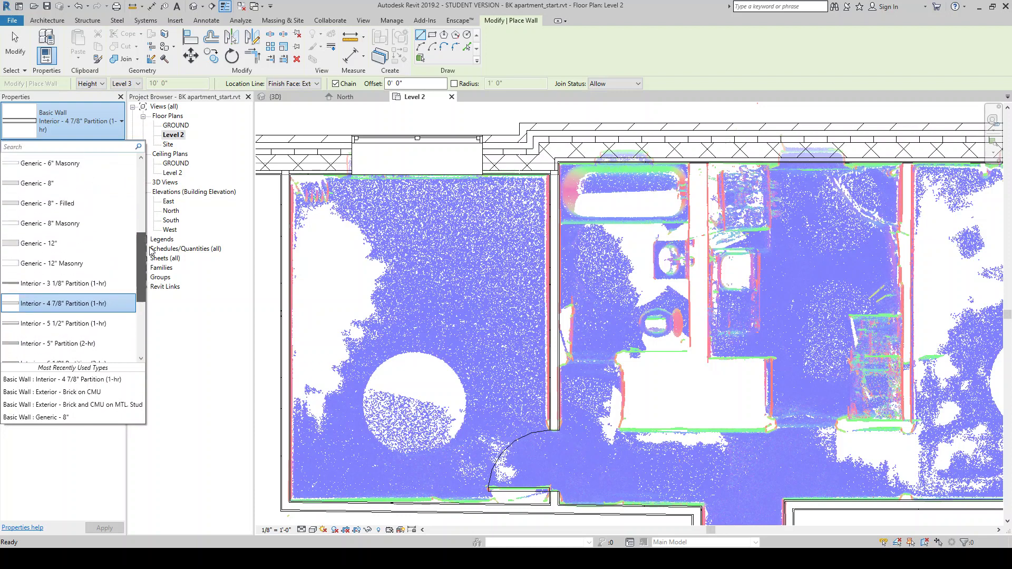
pyautogui.click(63, 183)
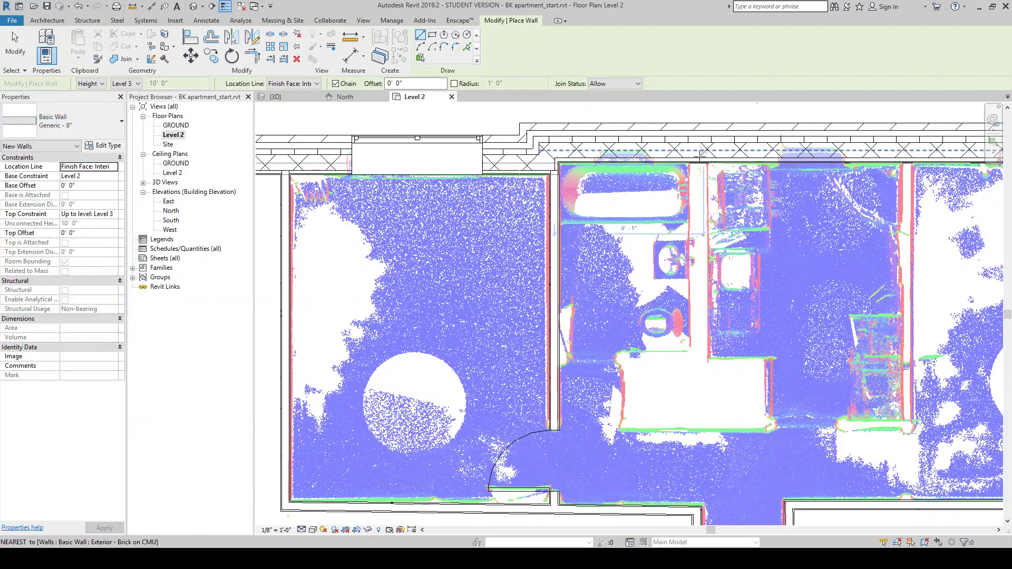
pyautogui.click(689, 163)
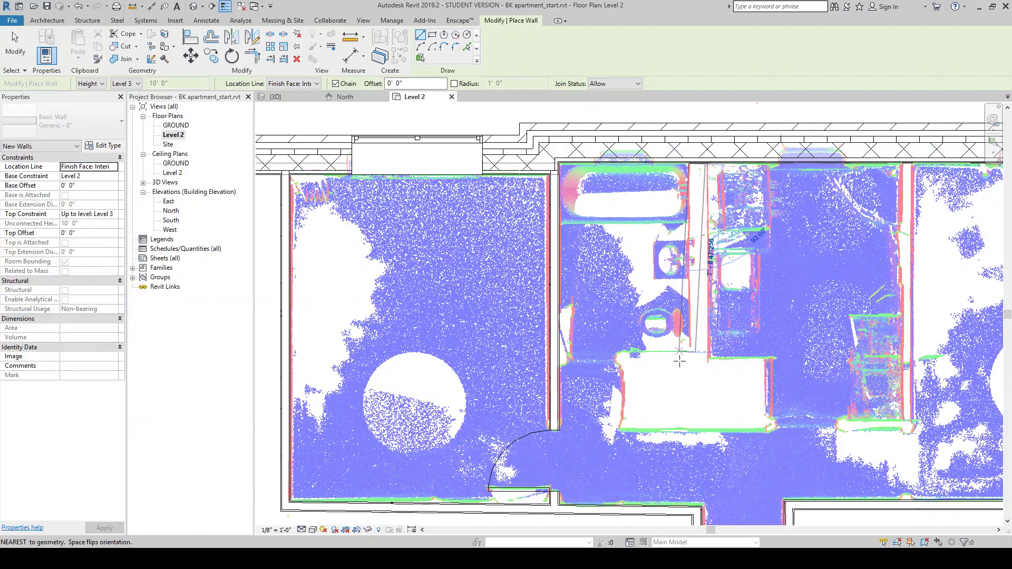
pyautogui.click(693, 360)
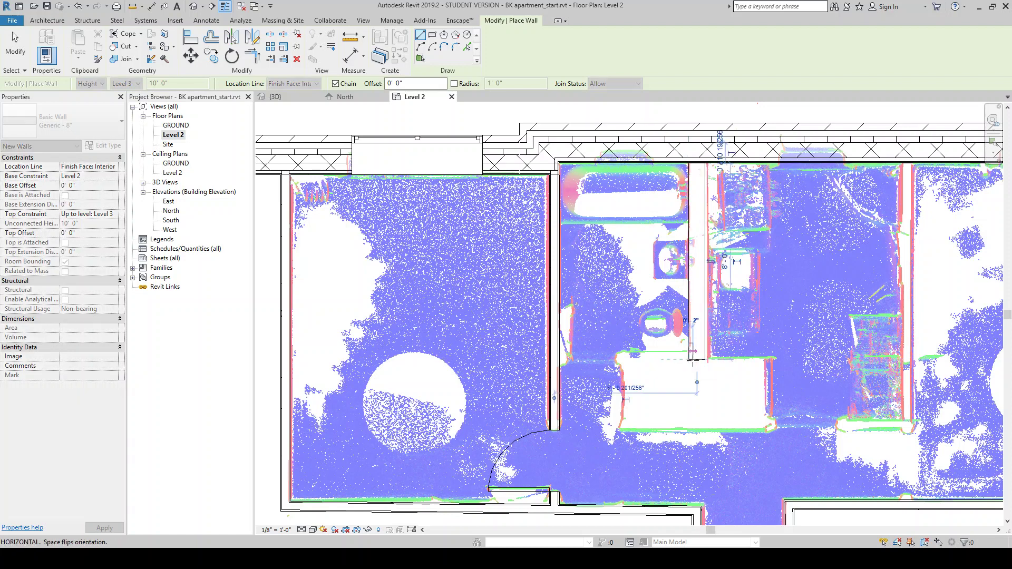
pyautogui.press('Escape')
pyautogui.press('Escape')
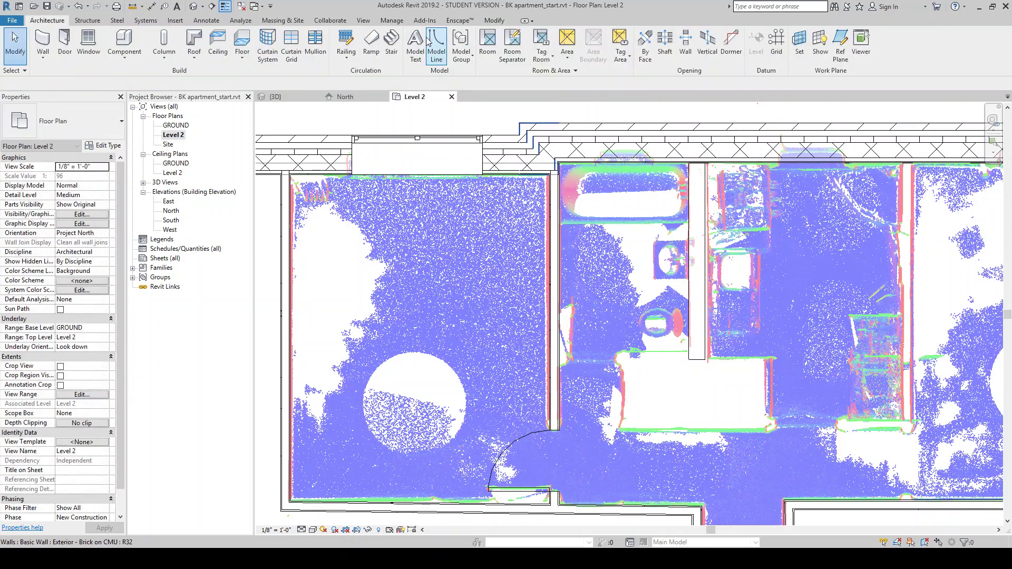
# Step: Place the Toilet-Commercial-Wall-3D against the new Generic - 8" wall and zoom to check it
pyautogui.click(124, 39)
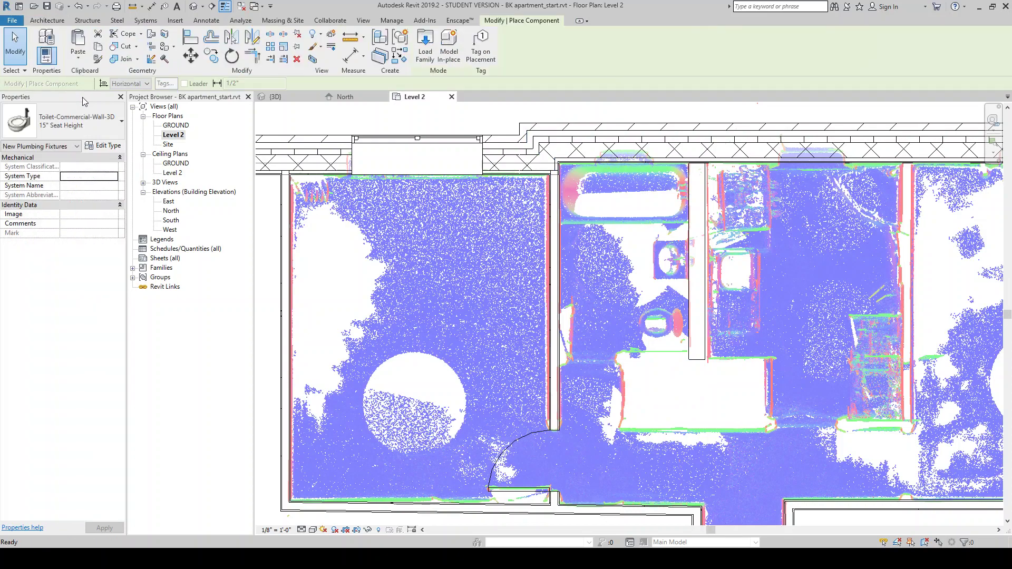
pyautogui.scroll(3, 681, 314)
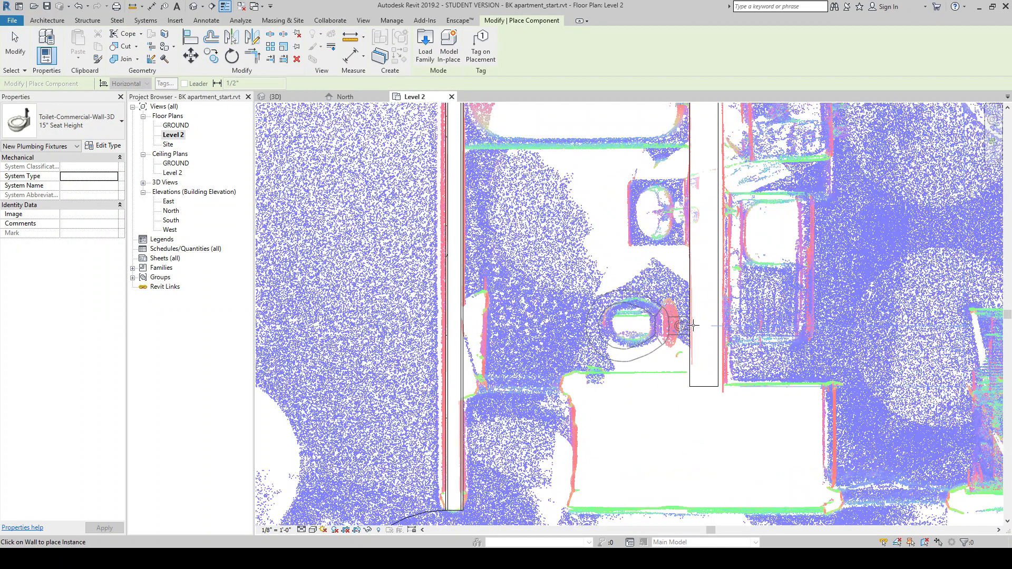
pyautogui.click(693, 325)
pyautogui.press('Escape')
pyautogui.press('Escape')
pyautogui.scroll(-3, 658, 316)
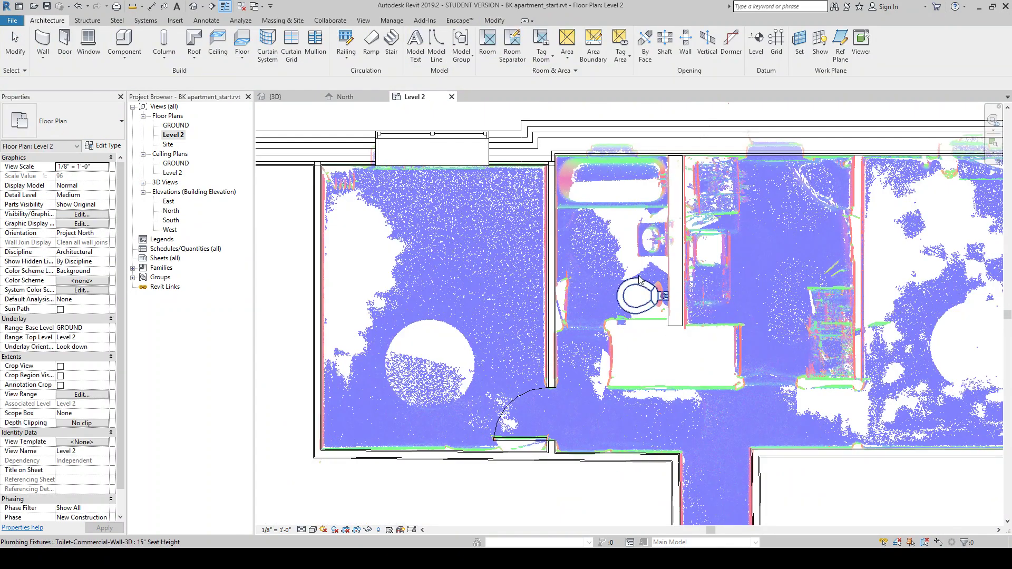
pyautogui.scroll(2, 653, 316)
pyautogui.scroll(-2, 480, 277)
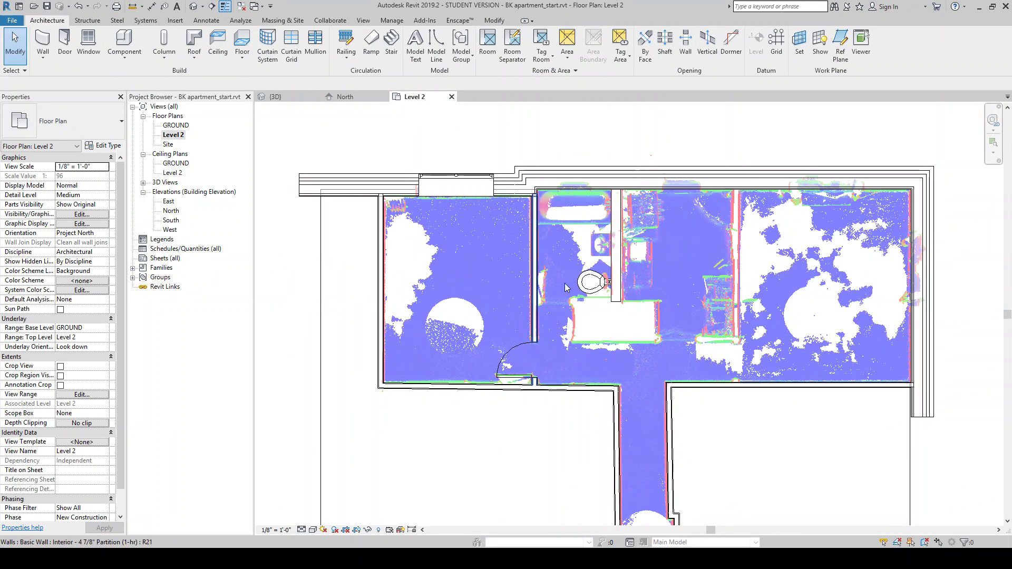
pyautogui.scroll(1, 674, 292)
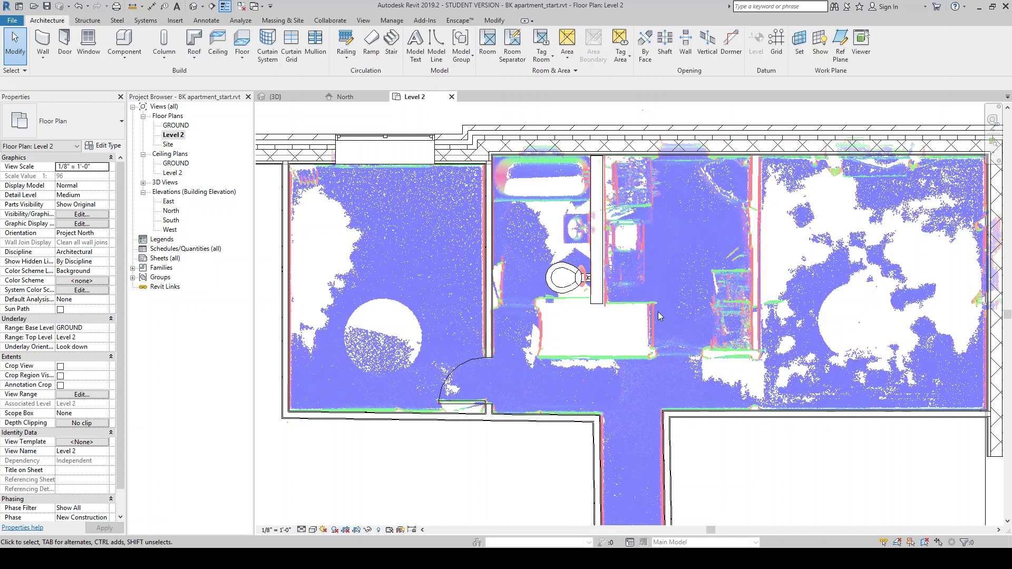
pyautogui.scroll(-1, 659, 316)
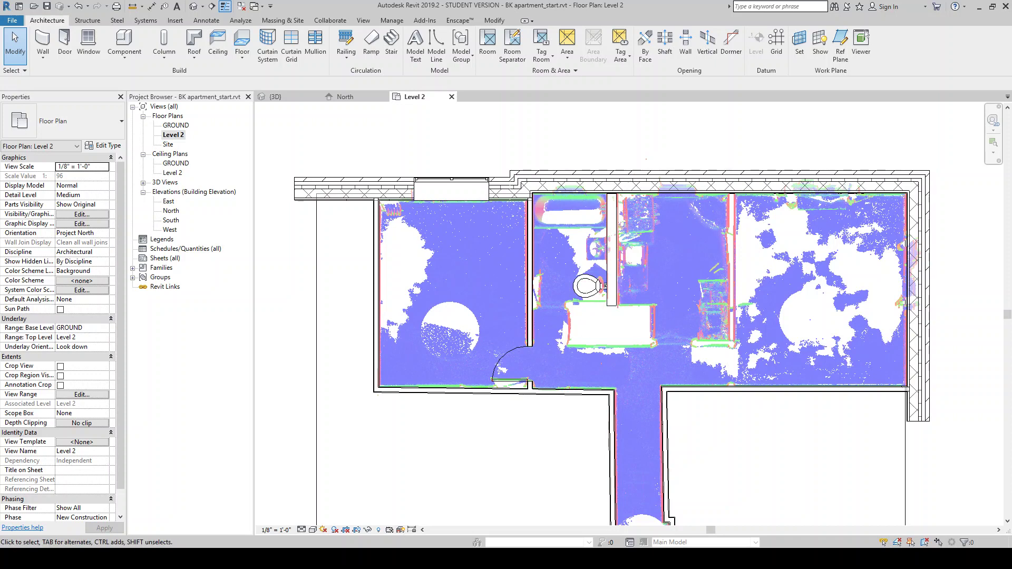
pyautogui.moveTo(427, 558)
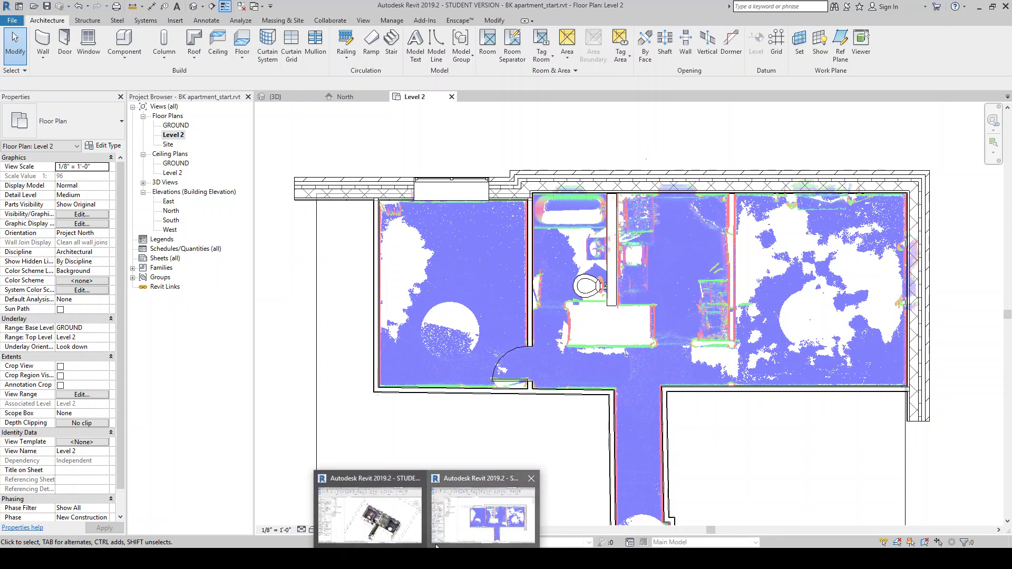
# Step: Bring up the apartment_finish model and orbit and zoom around its 3D view
pyautogui.click(379, 516)
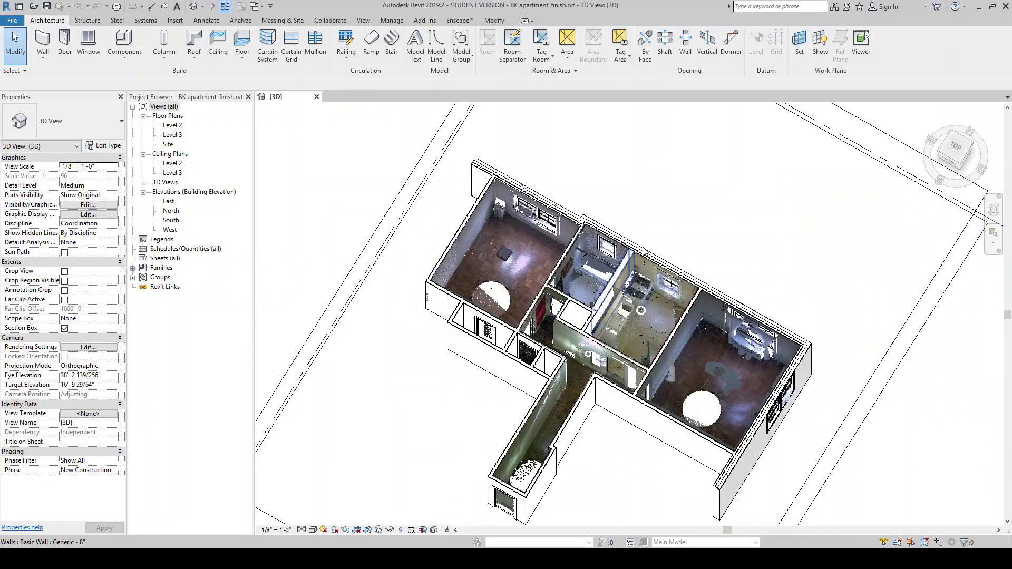
pyautogui.keyDown('shift'); pyautogui.moveTo(674, 241); pyautogui.dragTo(883, 315, button='middle'); pyautogui.keyUp('shift')
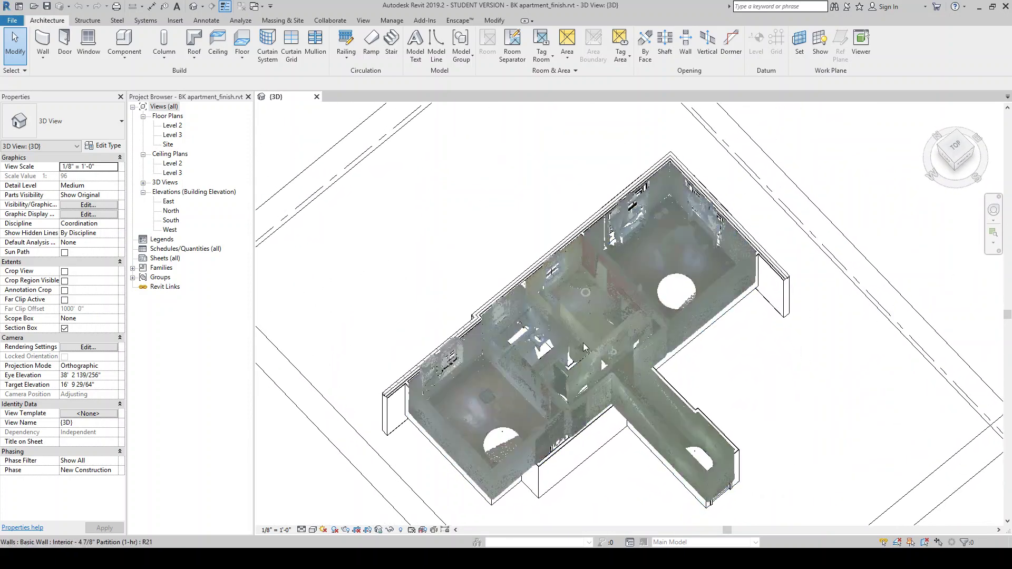
pyautogui.scroll(3, 583, 343)
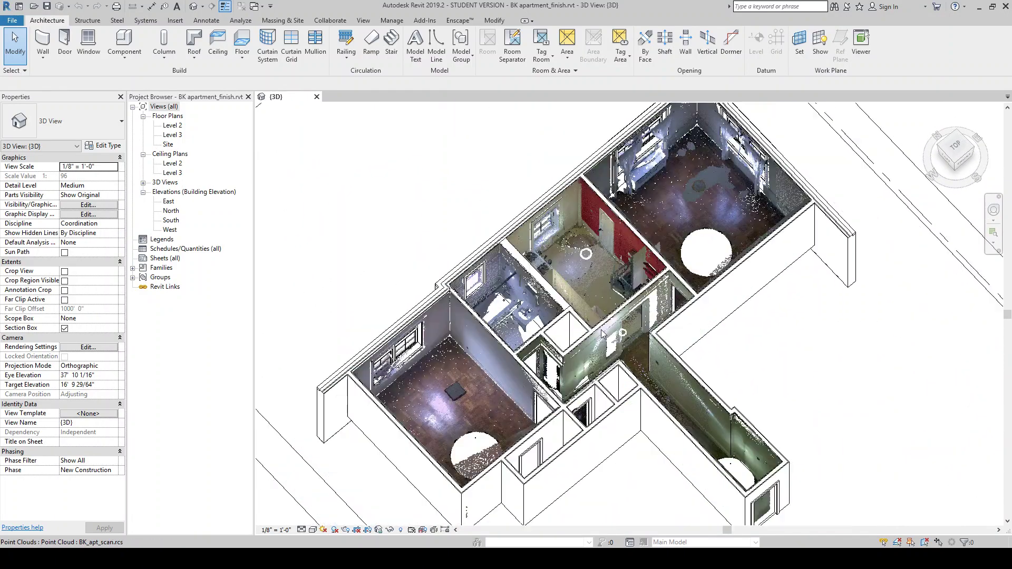
pyautogui.keyDown('shift'); pyautogui.moveTo(604, 337); pyautogui.dragTo(725, 388, button='middle'); pyautogui.keyUp('shift')
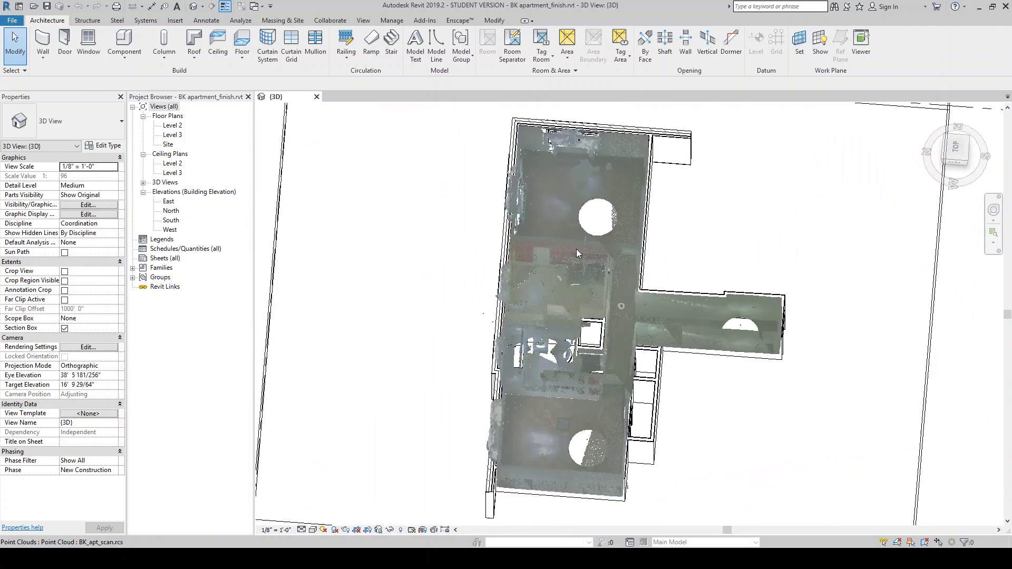
pyautogui.scroll(5, 610, 261)
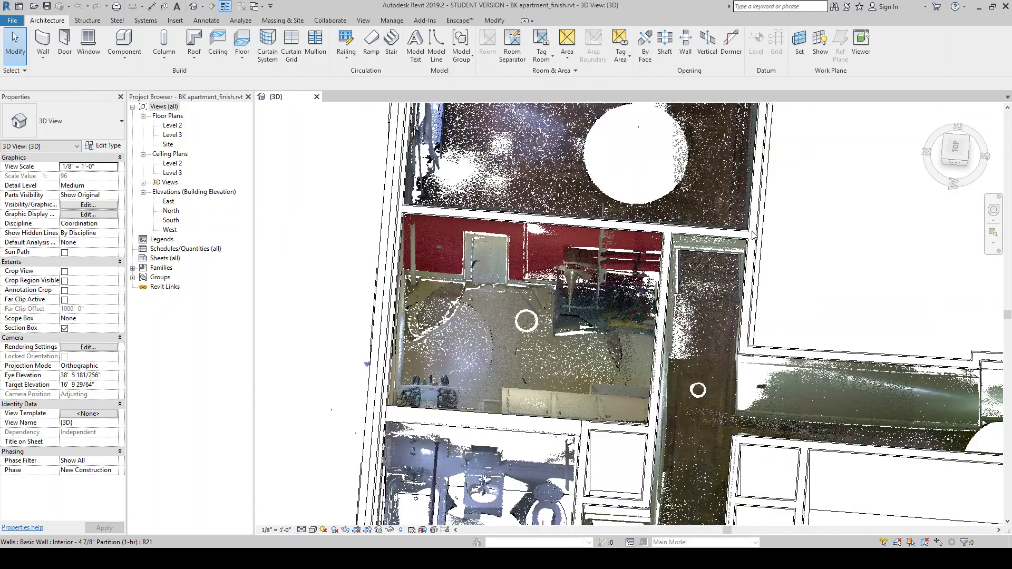
pyautogui.scroll(-2, 752, 235)
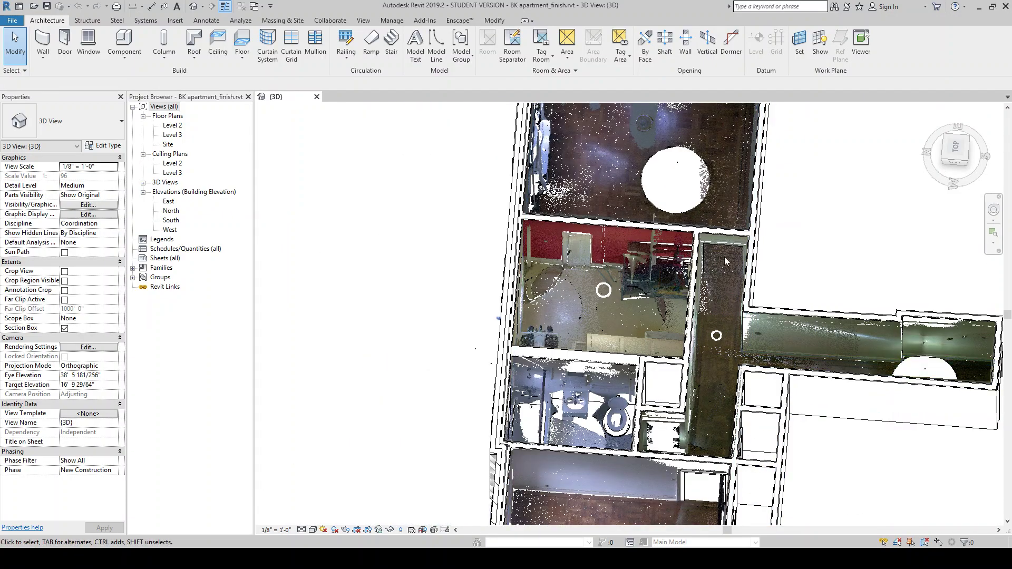
pyautogui.scroll(-3, 726, 261)
pyautogui.scroll(3, 728, 405)
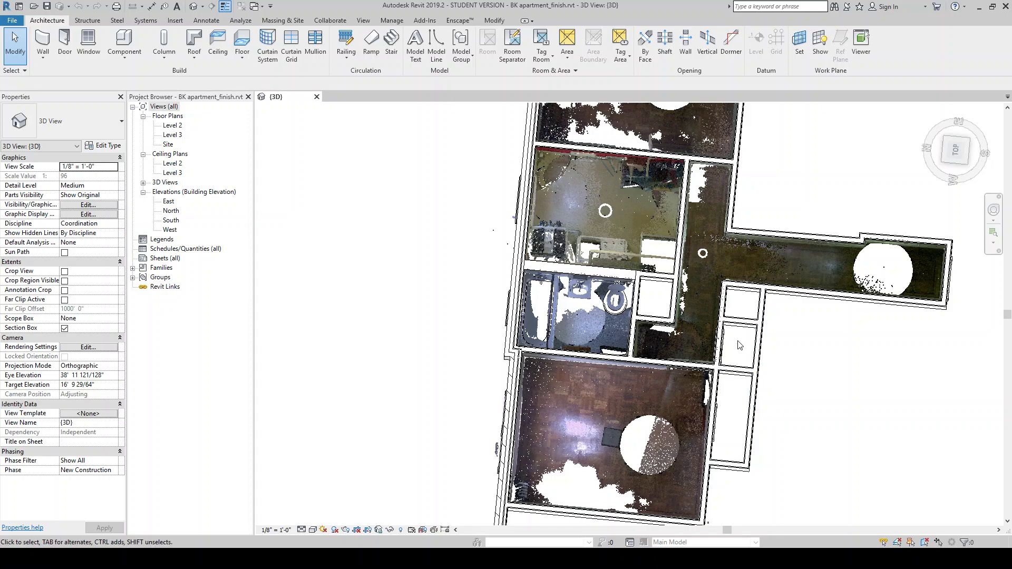
pyautogui.keyDown('shift'); pyautogui.moveTo(781, 406); pyautogui.dragTo(530, 389, button='middle'); pyautogui.keyUp('shift')
pyautogui.scroll(2, 707, 327)
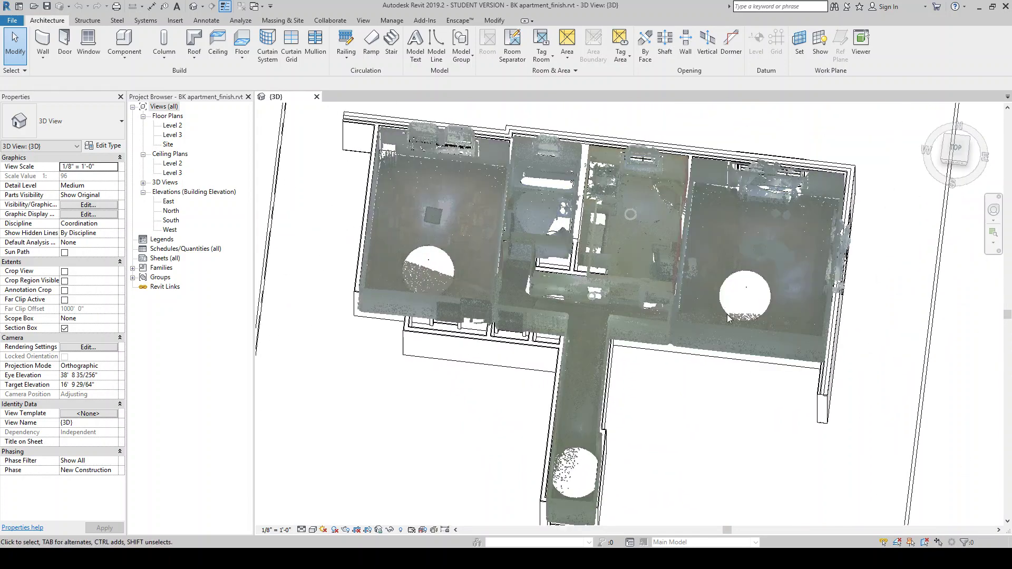
pyautogui.keyDown('shift'); pyautogui.moveTo(685, 423); pyautogui.dragTo(391, 373, button='middle'); pyautogui.keyUp('shift')
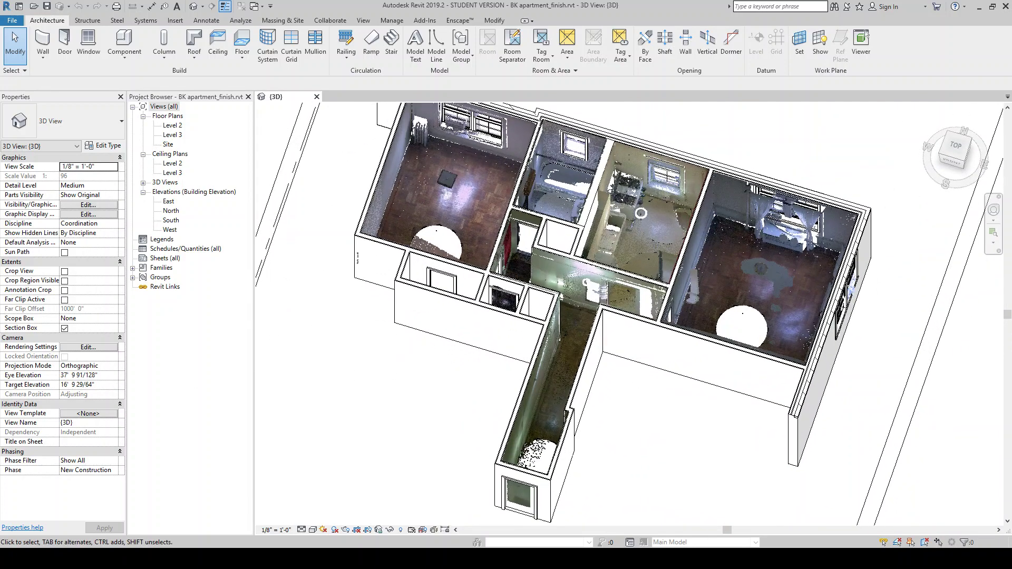